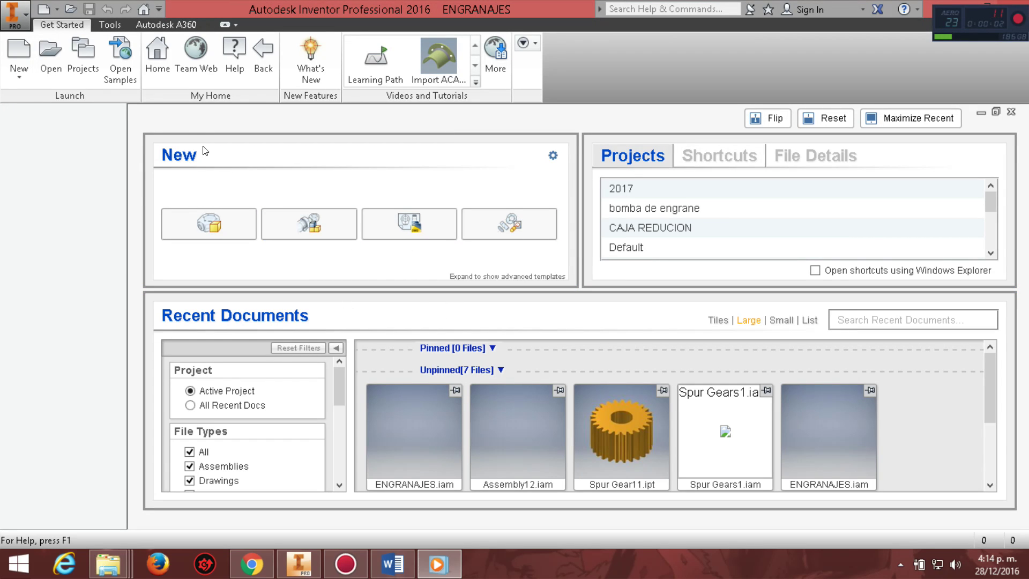
Step: Create a new assembly from the Metric Standard (mm).iam template
left_click(20, 49)
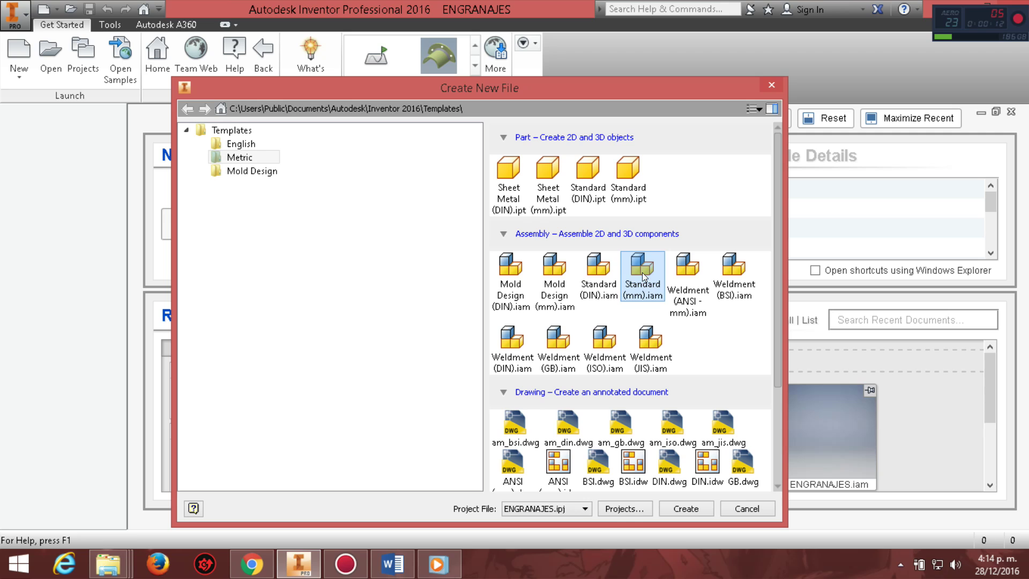
double_click(643, 275)
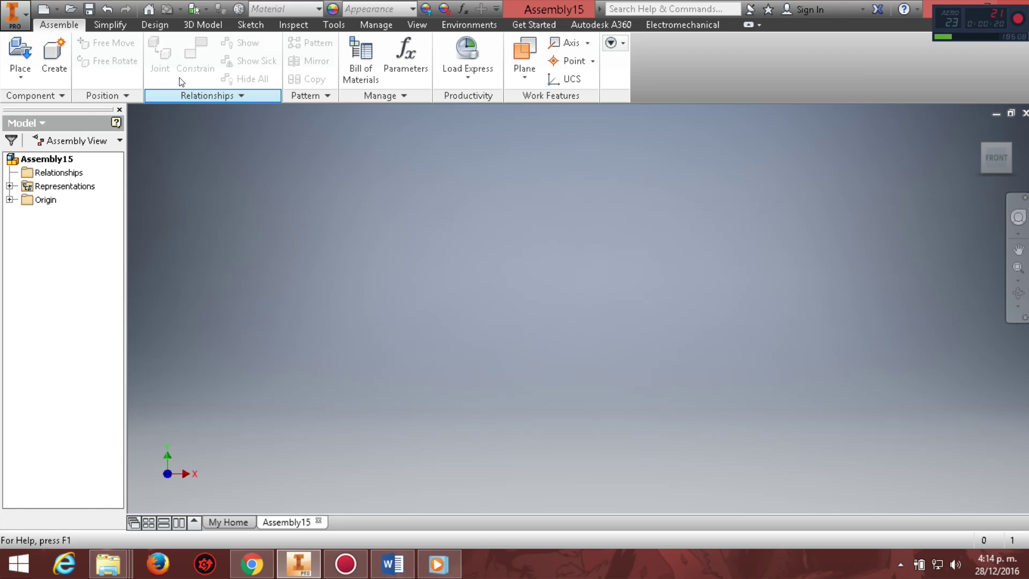
Step: Launch the Spur Gear generator and, when prompted, save the assembly as ENGRANAJES2
left_click(161, 25)
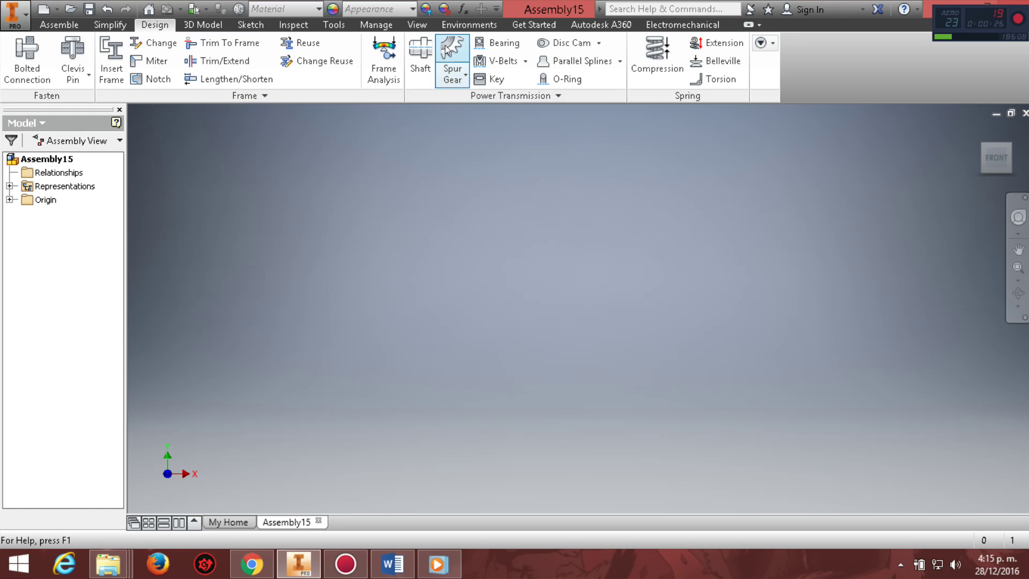
left_click(451, 63)
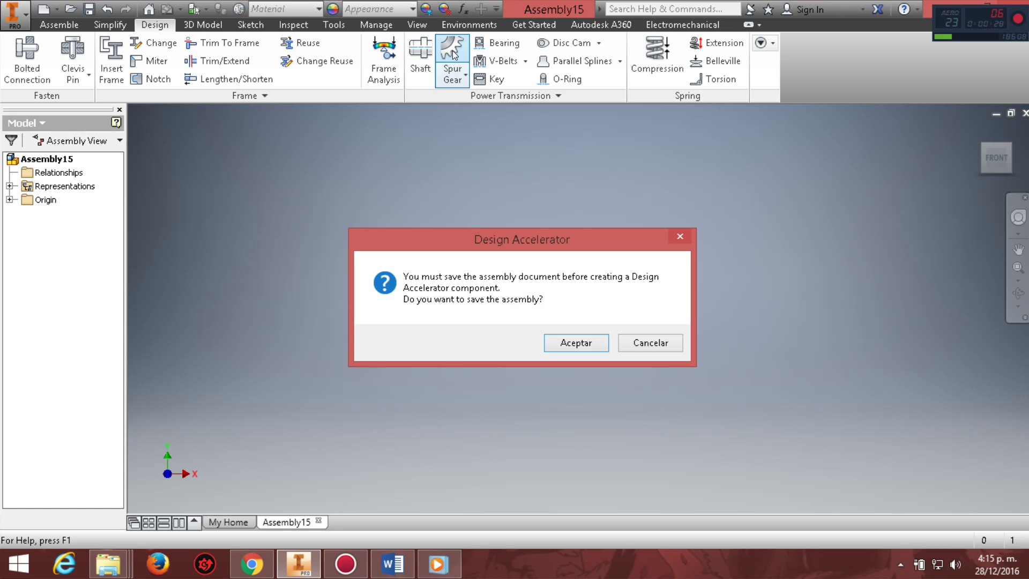
left_click(560, 340)
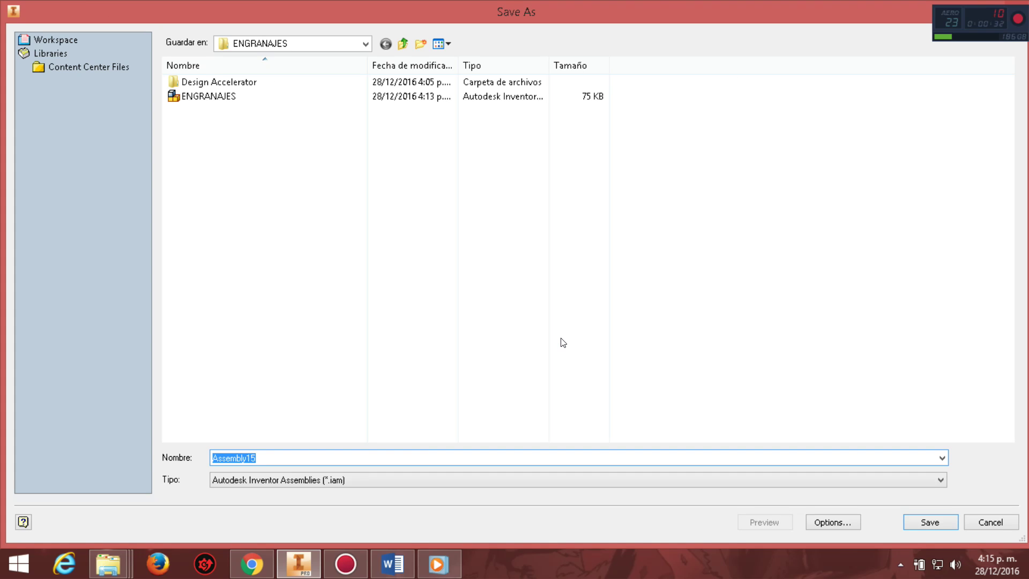
left_click(407, 564)
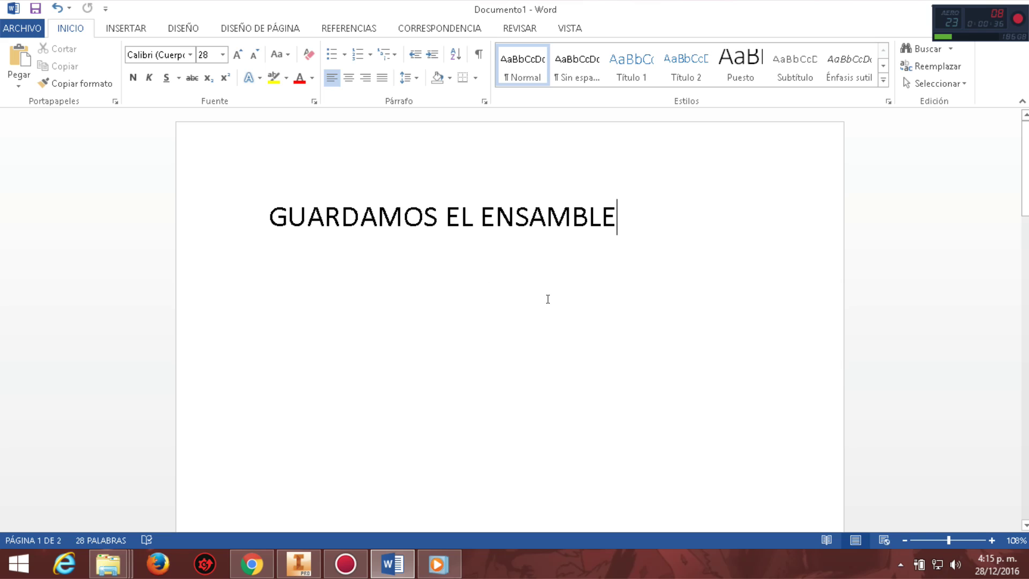
left_click(303, 560)
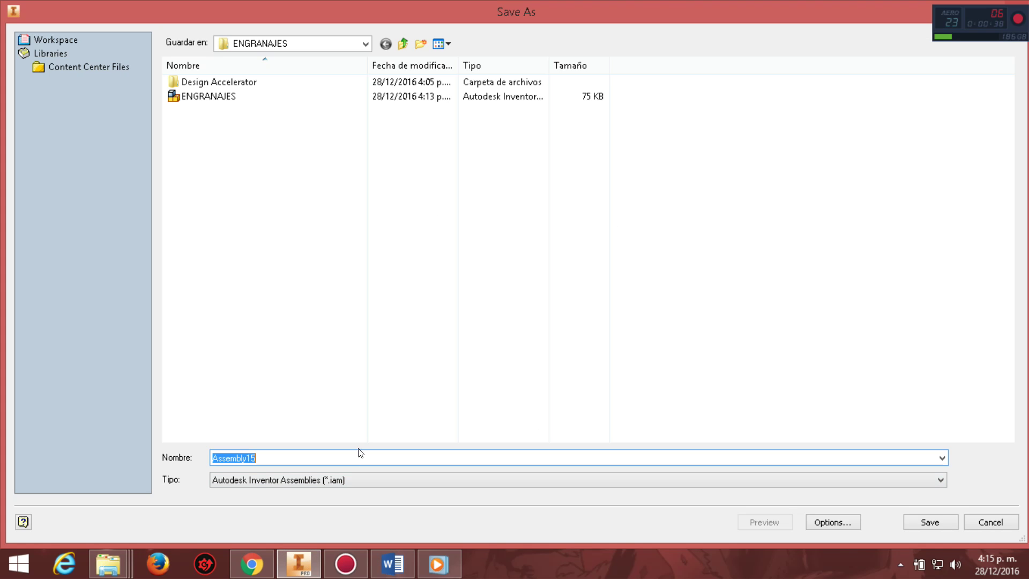
left_click(330, 457)
key("BackSpace")
key("BackSpace")
key("BackSpace")
type("ENGR")
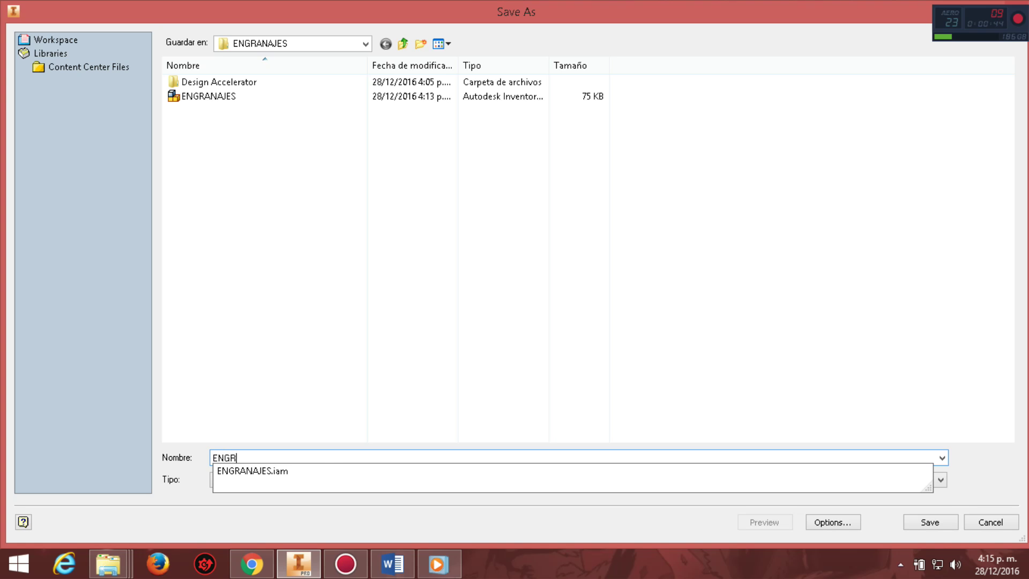
type("ANAJES")
type("2")
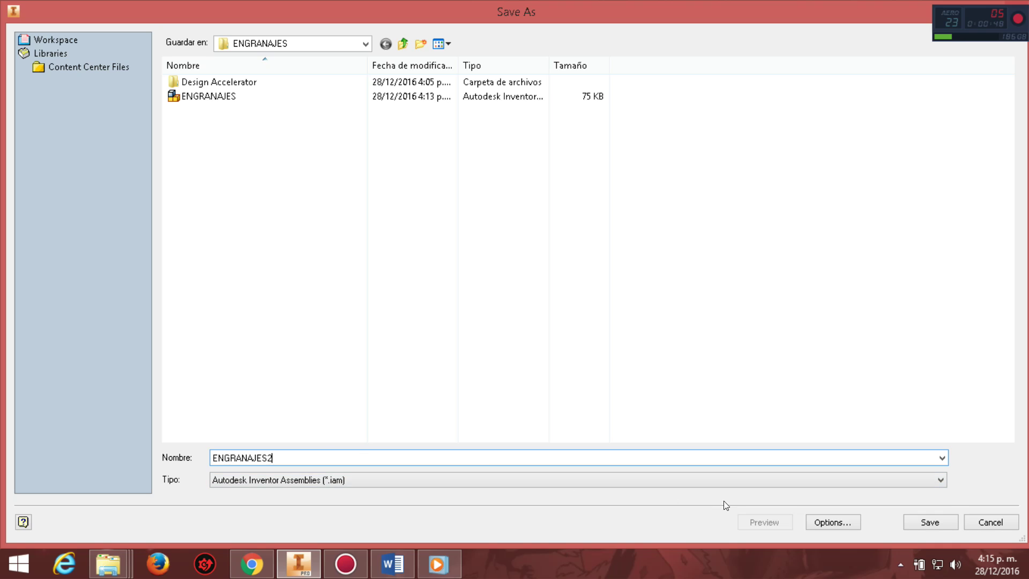
left_click(925, 524)
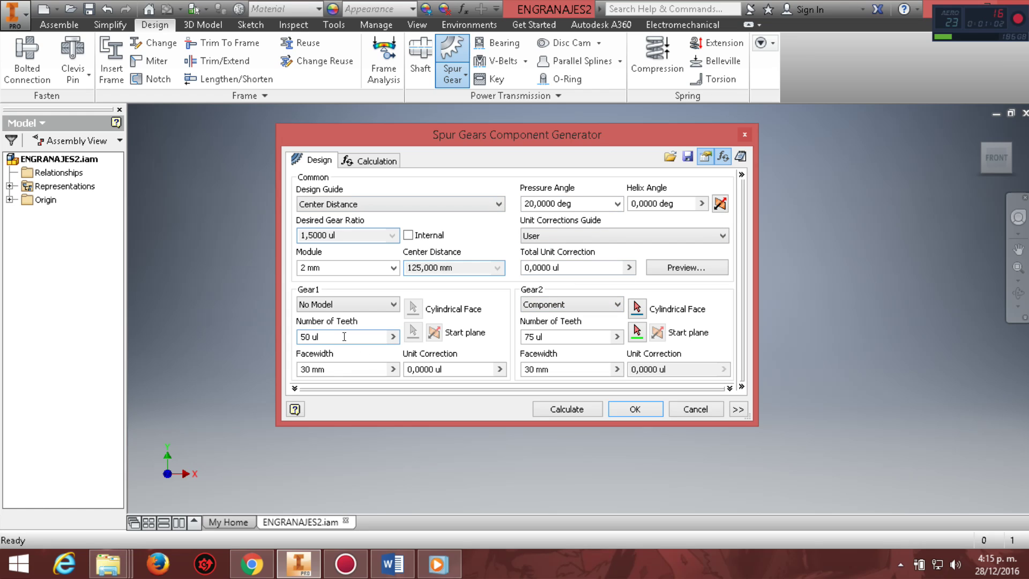
Step: Give Gear1 25 teeth and set it to be generated as a Component
key("BackSpace")
key("BackSpace")
key("BackSpace")
key("BackSpace")
key("BackSpace")
type("2")
left_click(391, 304)
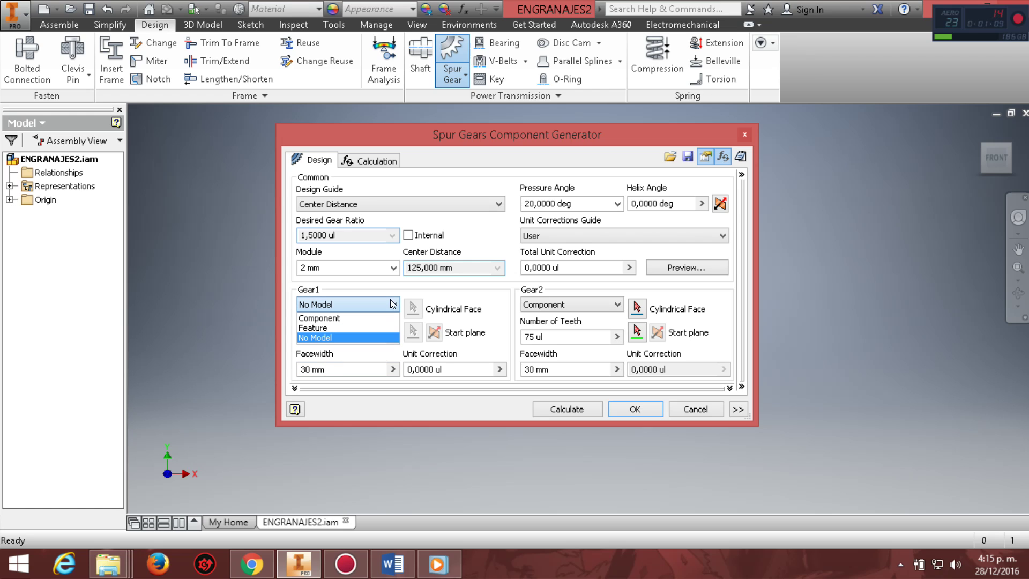
left_click(352, 318)
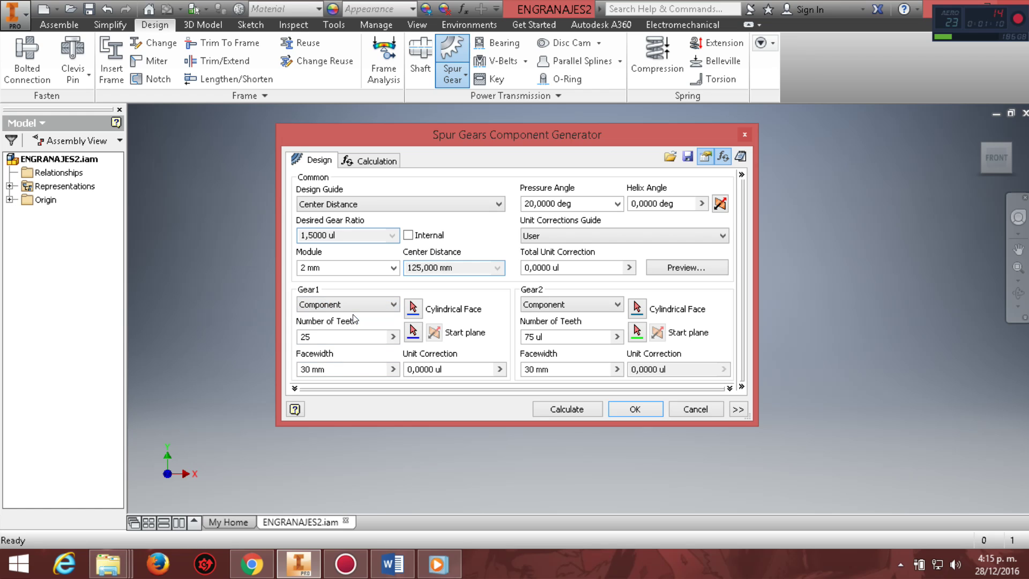
Step: Give Gear2 50 teeth with No Model, calculate the 2:1 pair at 75 mm, and accept
left_click(544, 336)
key("BackSpace")
key("BackSpace")
key("BackSpace")
key("BackSpace")
left_click(611, 306)
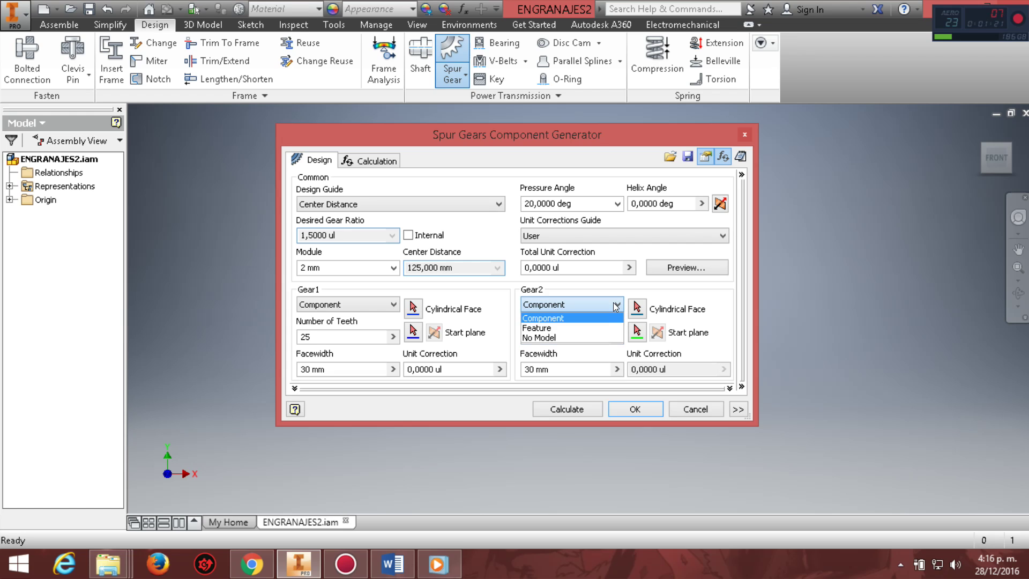
left_click(585, 338)
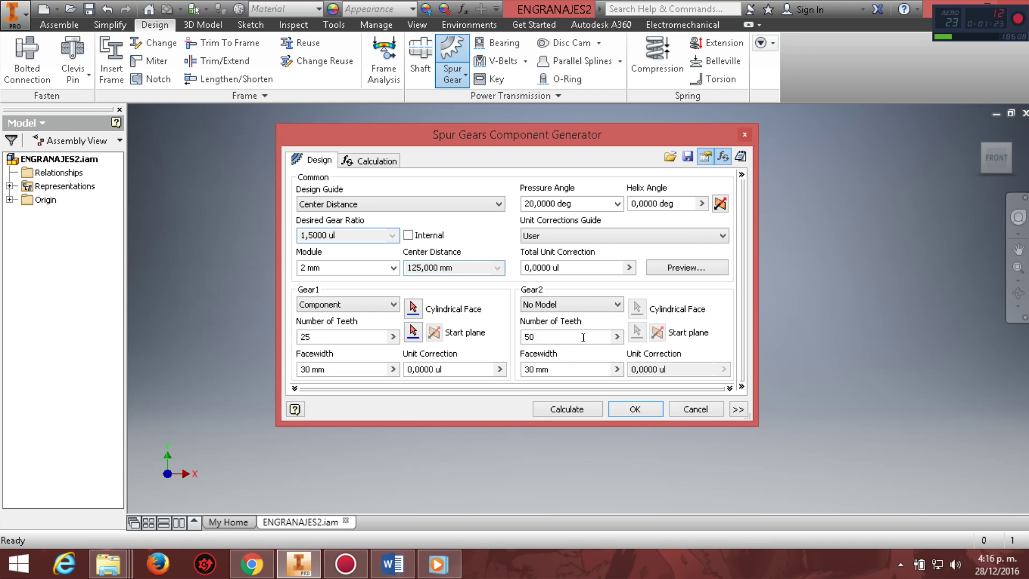
left_click(570, 409)
left_click(635, 409)
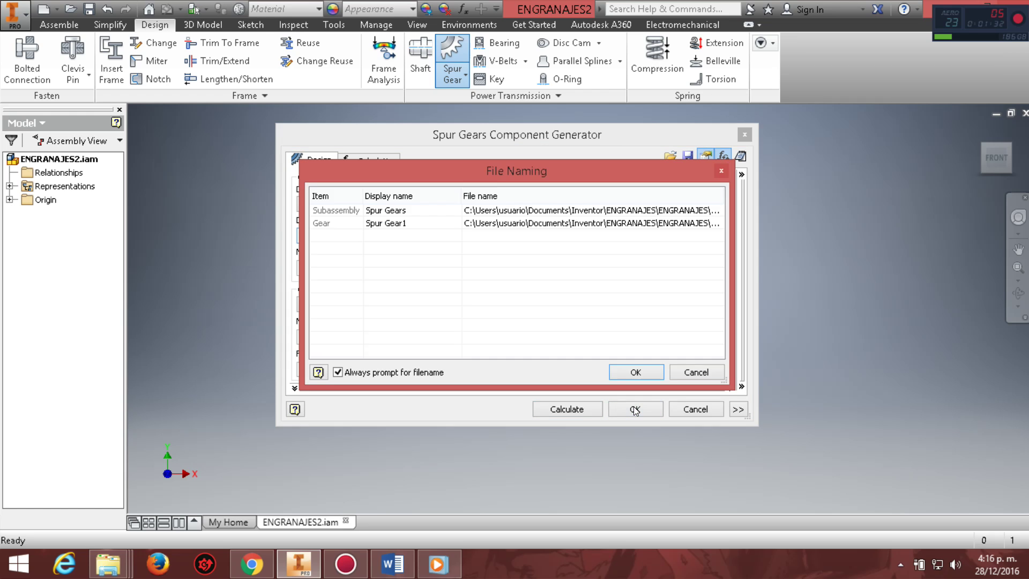
Step: Accept the default file names and place the 25-tooth Spur Gears:1 in the assembly
left_click(639, 372)
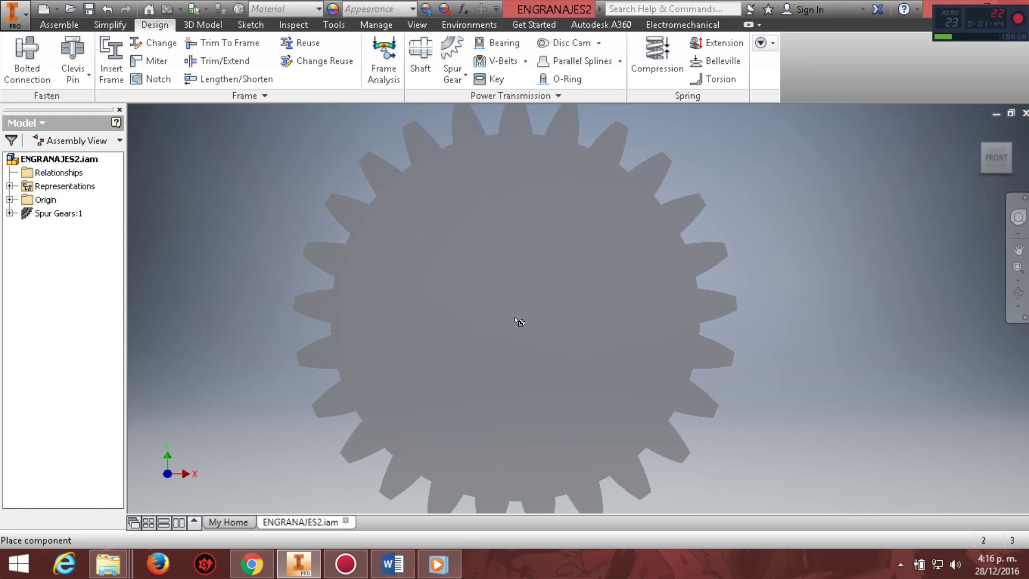
scroll(518, 322, "down", 5)
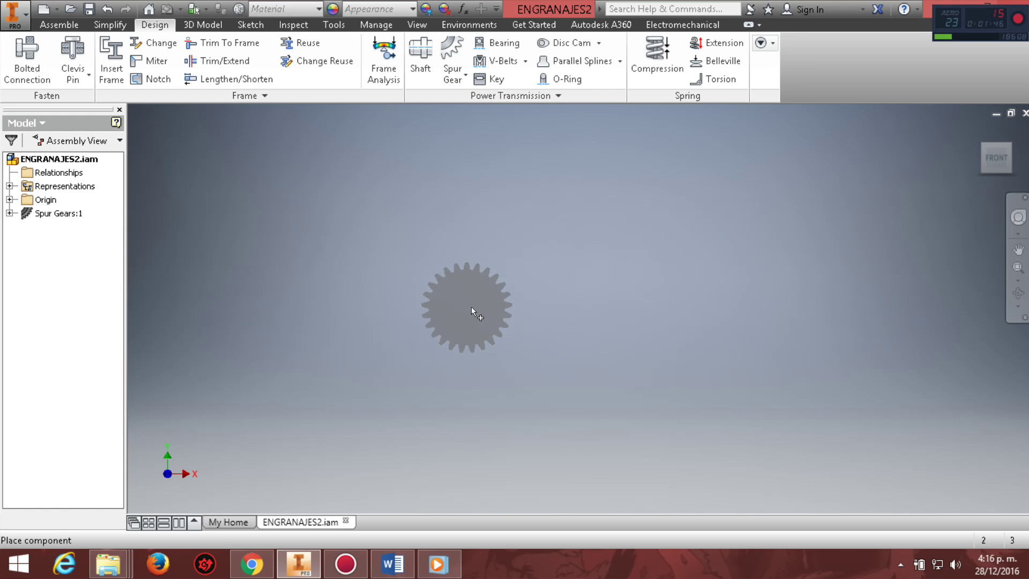
left_click(472, 309)
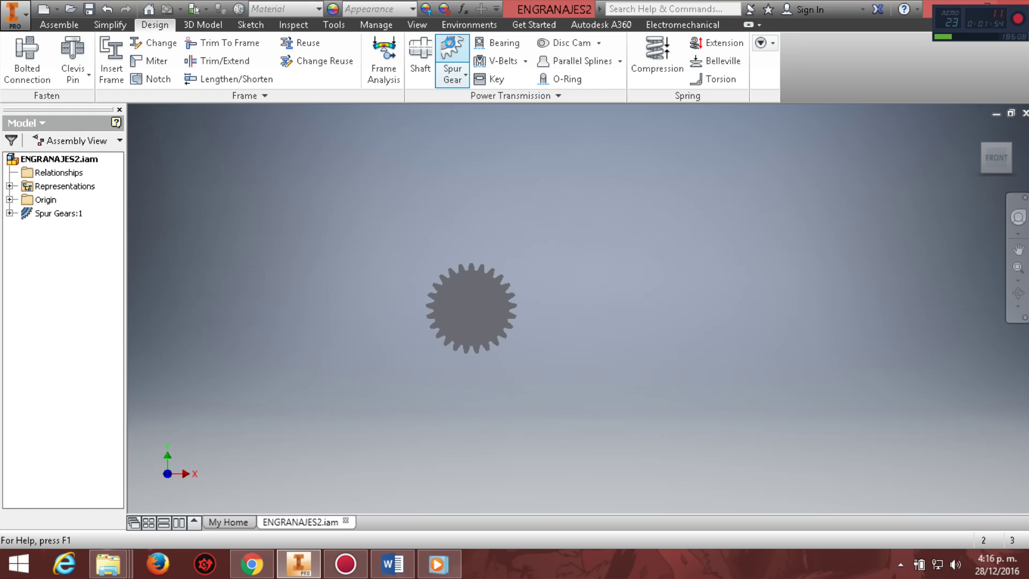
left_click(453, 46)
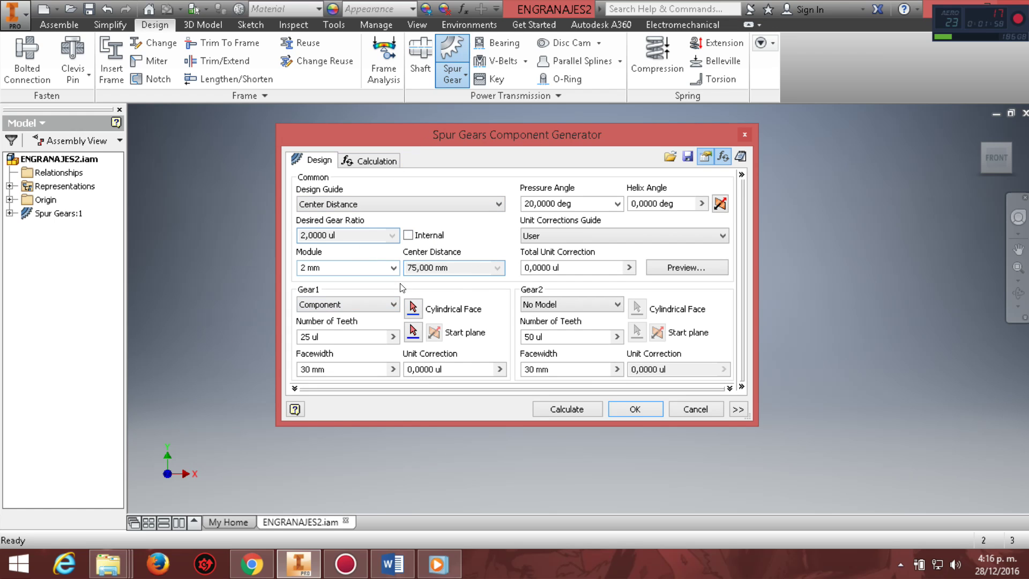
Step: Generate only the 50-tooth Gear2 as a component and place it right of the small gear
left_click(395, 305)
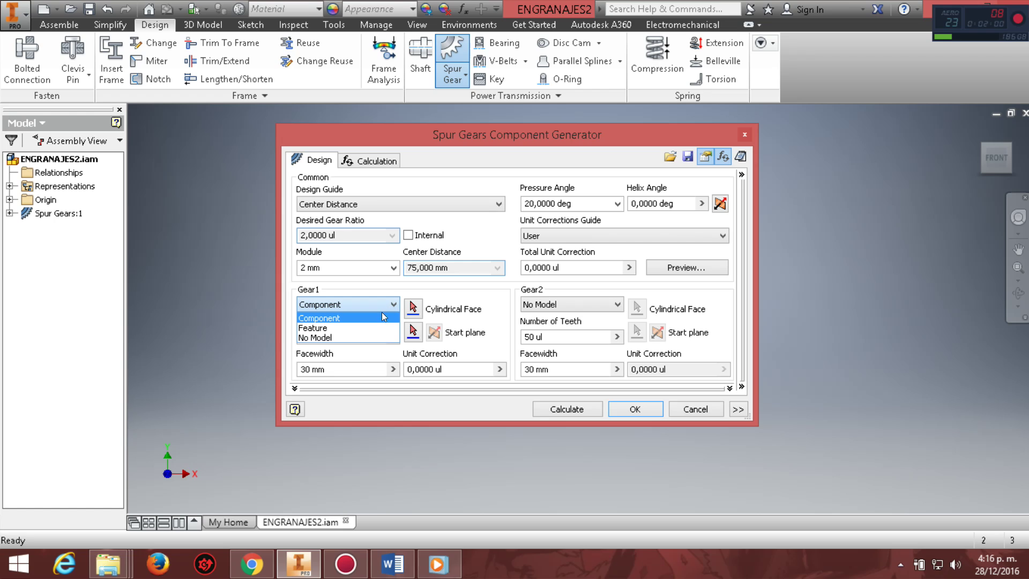
left_click(365, 338)
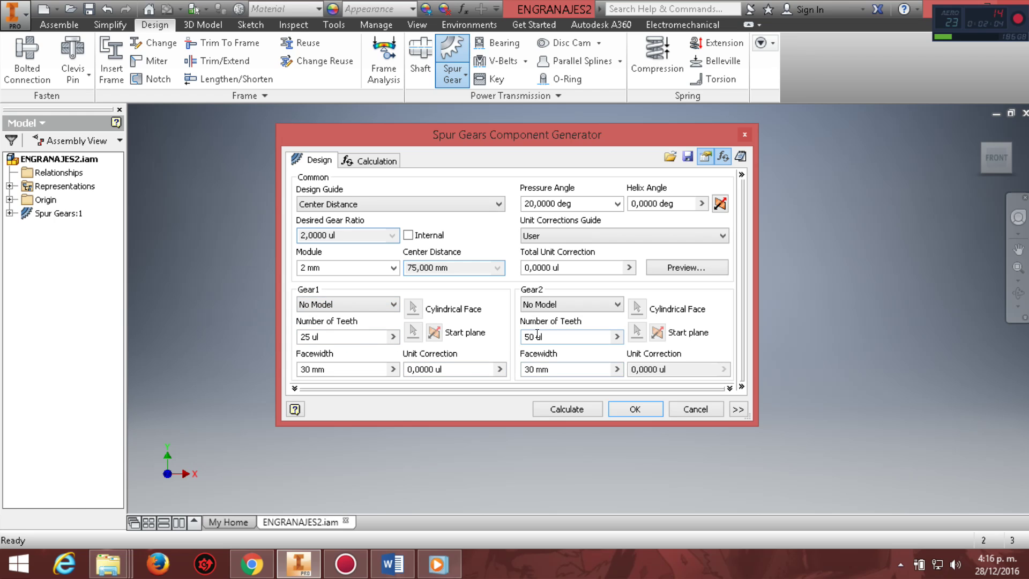
left_click(617, 303)
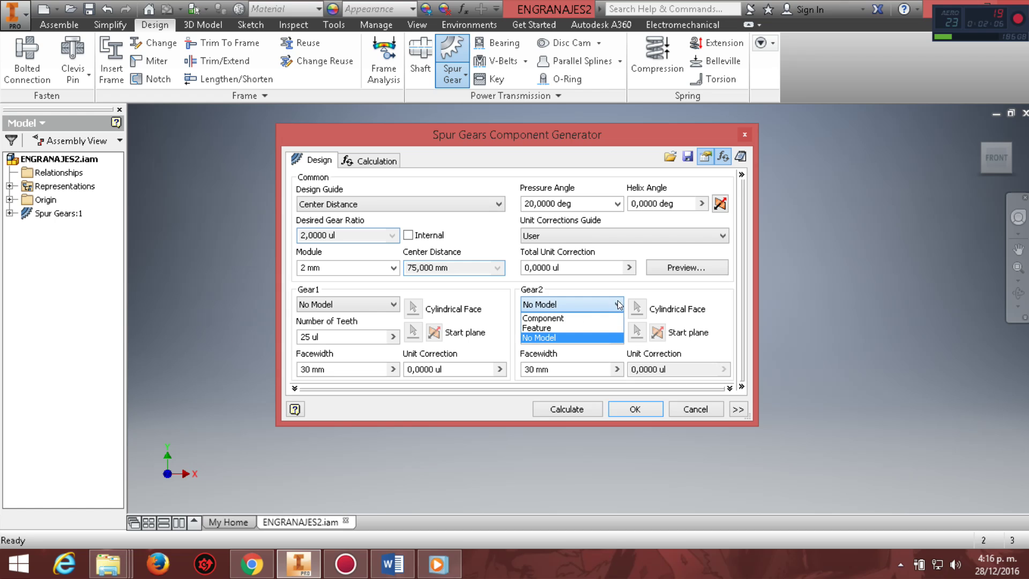
left_click(582, 318)
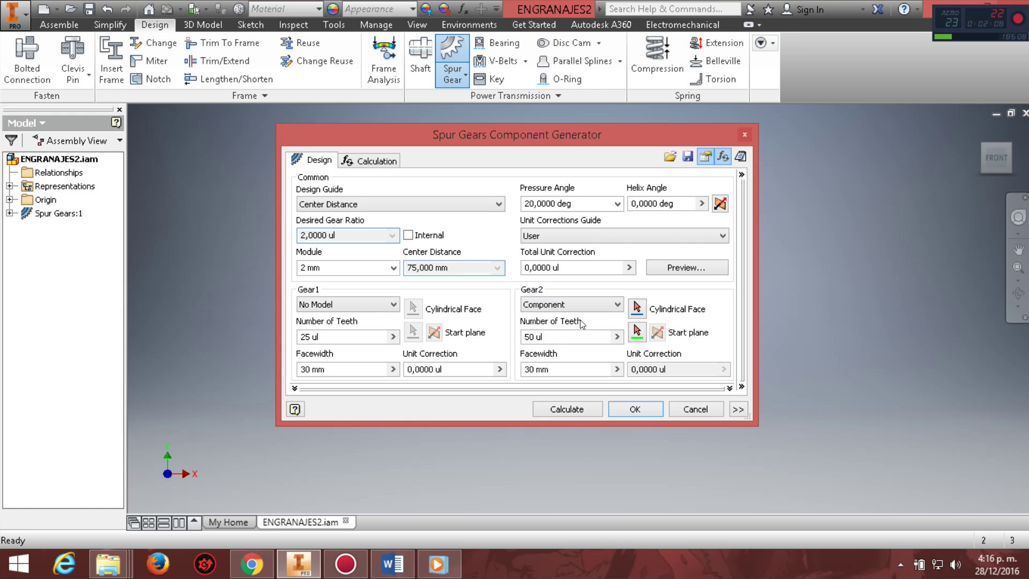
left_click(636, 405)
left_click(640, 371)
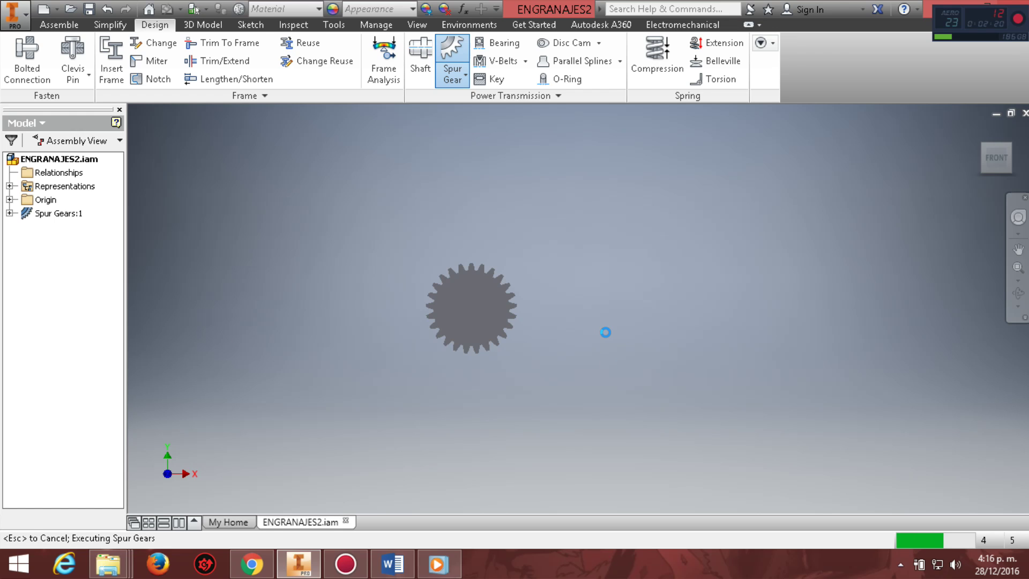
left_click(633, 289)
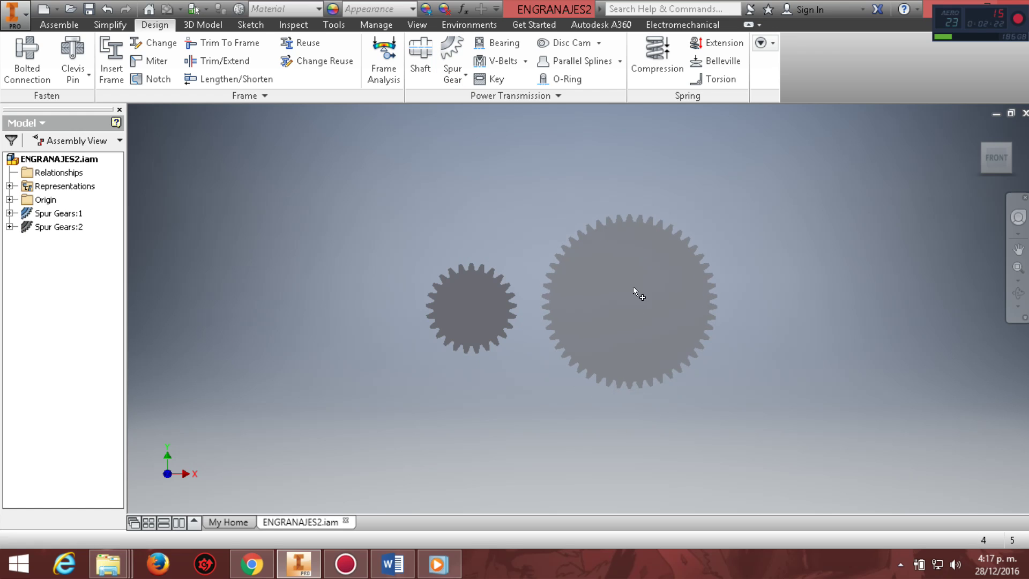
Step: Finish placing the large gear and open the small gear's Spur Gears1 subassembly
left_click(638, 298)
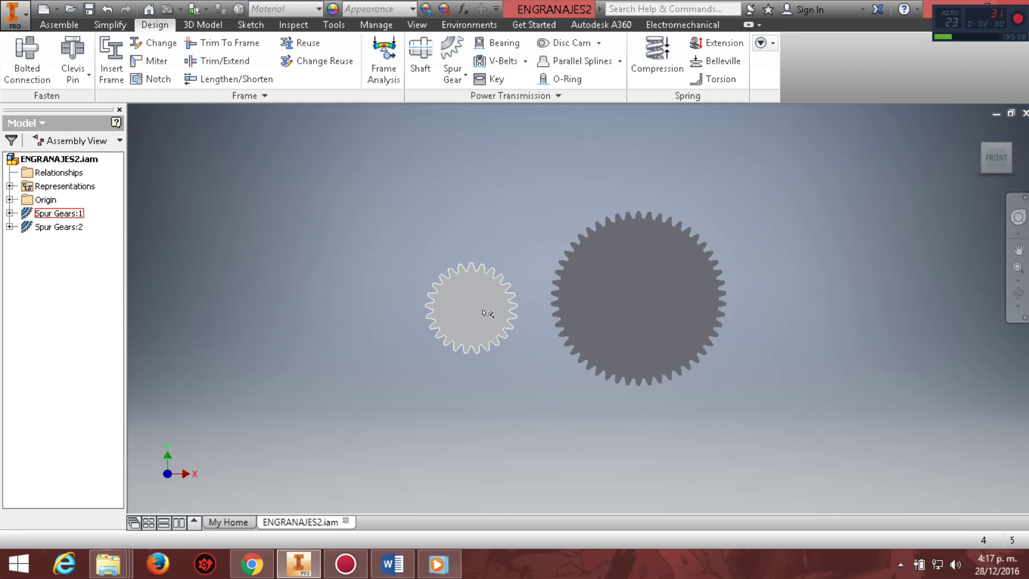
right_click(481, 312)
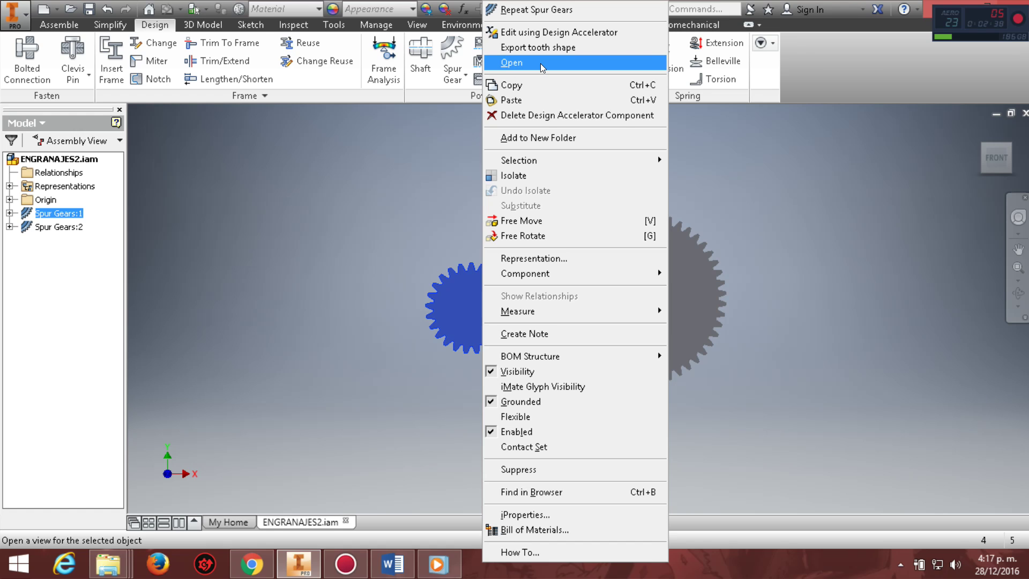
left_click(541, 63)
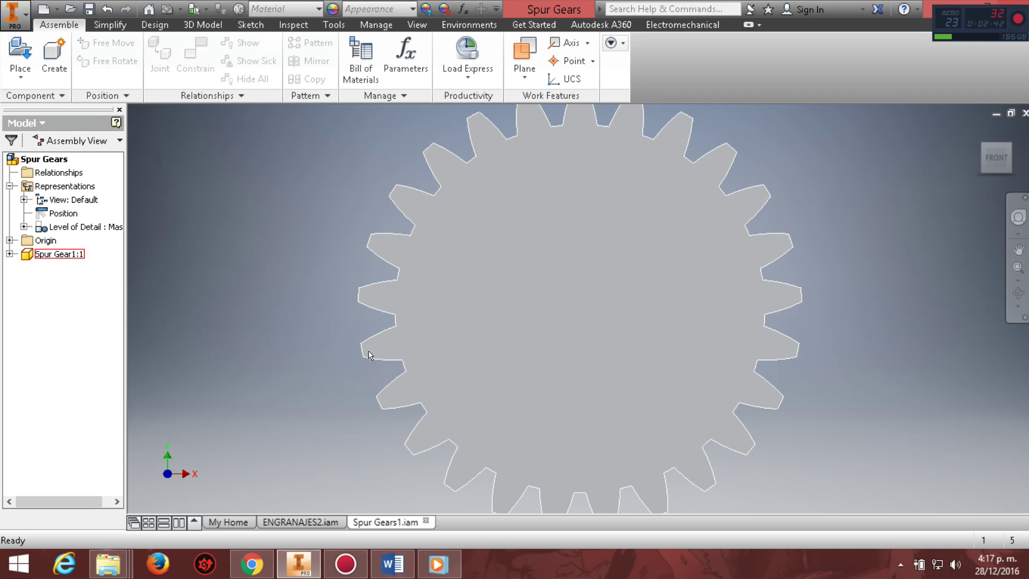
Step: Check the Word notes, then return to the Spur Gears1 assembly in Inventor
left_click(397, 567)
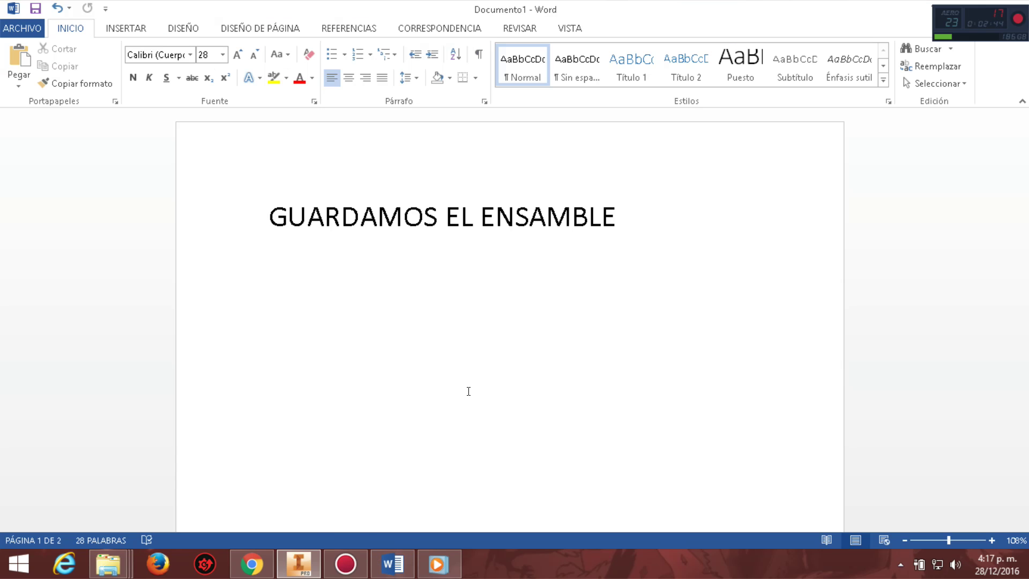
scroll(469, 390, "down", 5)
scroll(470, 390, "down", 3)
scroll(470, 389, "down", 1)
scroll(470, 389, "down", 1)
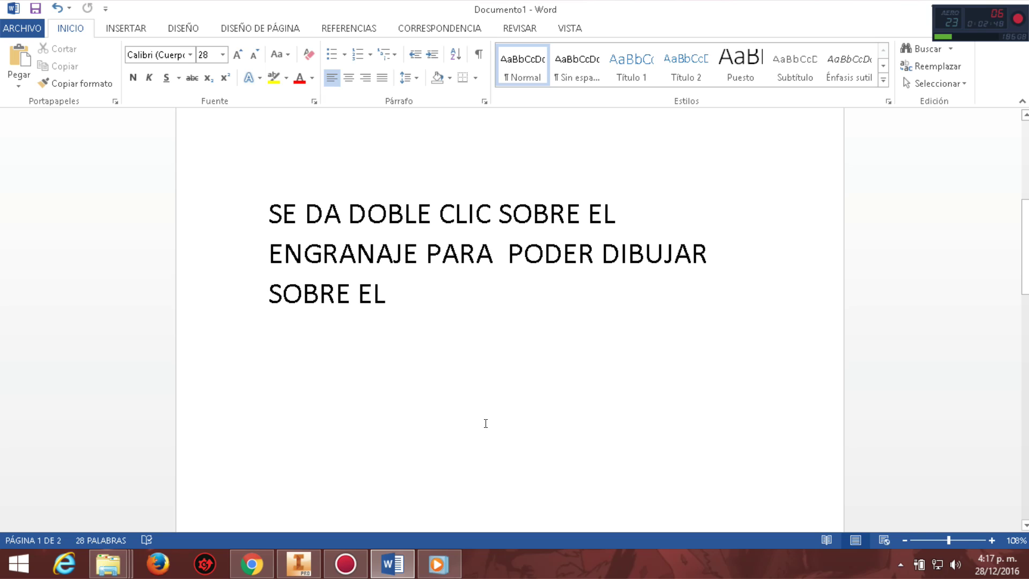
left_click(305, 564)
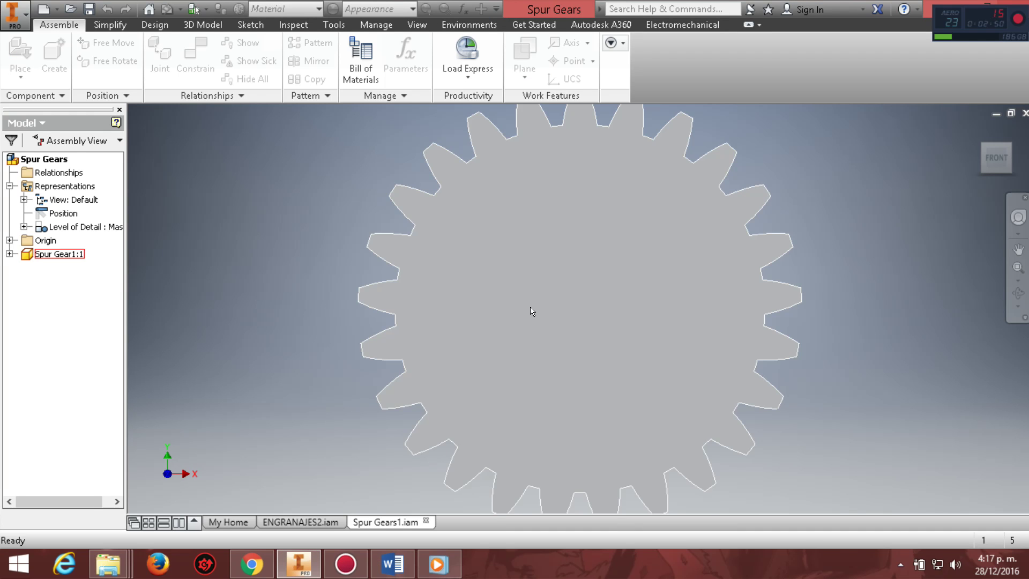
Step: On the 25-tooth gear's front face, sketch a 20 mm diameter circle centred on the origin
double_click(530, 310)
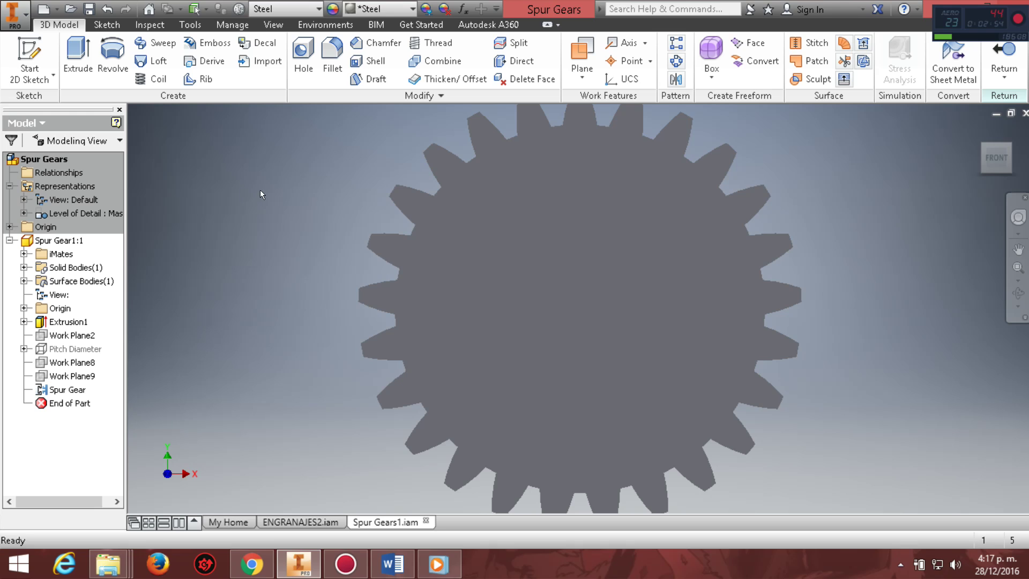
left_click(34, 49)
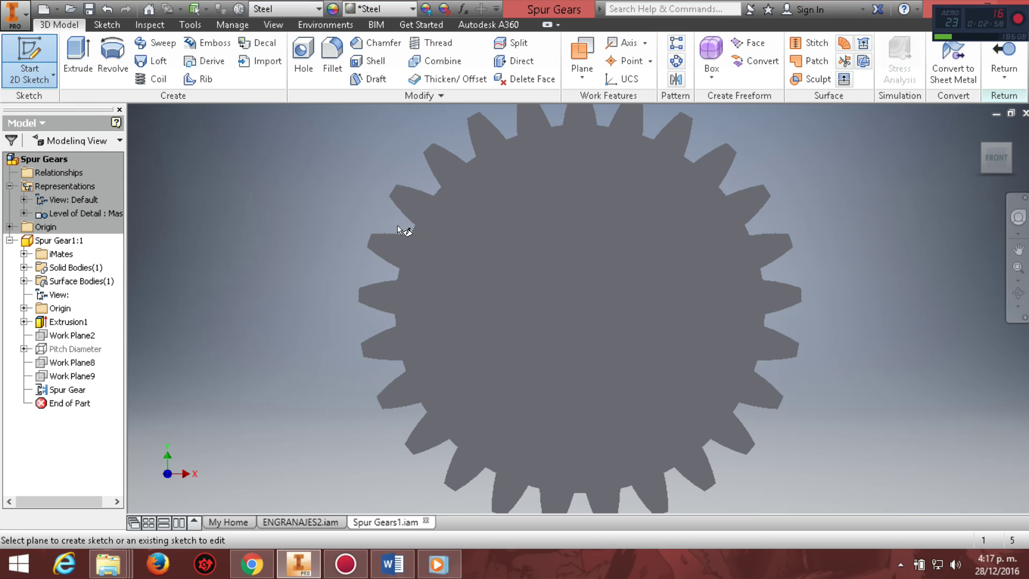
left_click(541, 297)
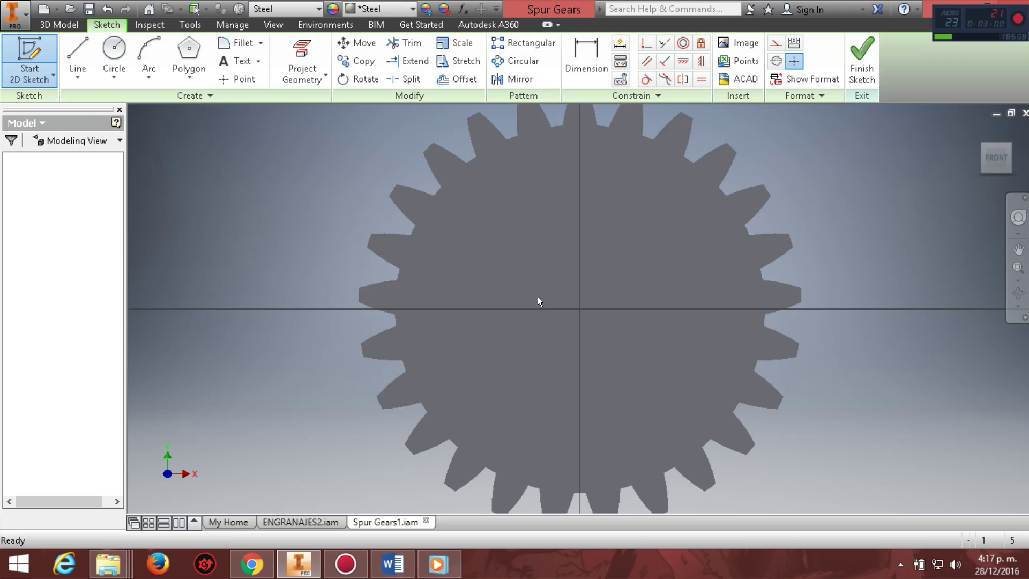
scroll(532, 301, "up", 2)
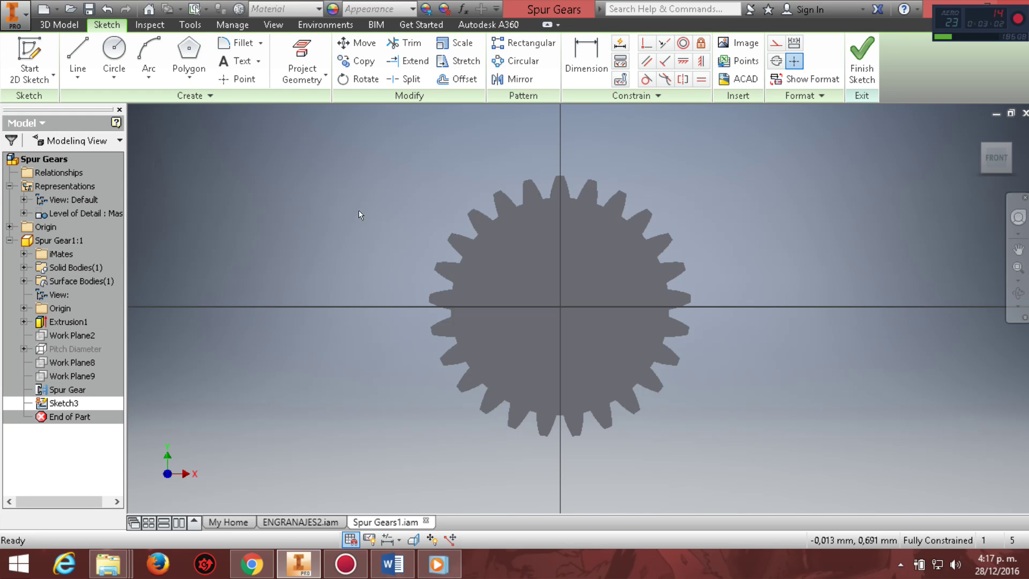
left_click(113, 54)
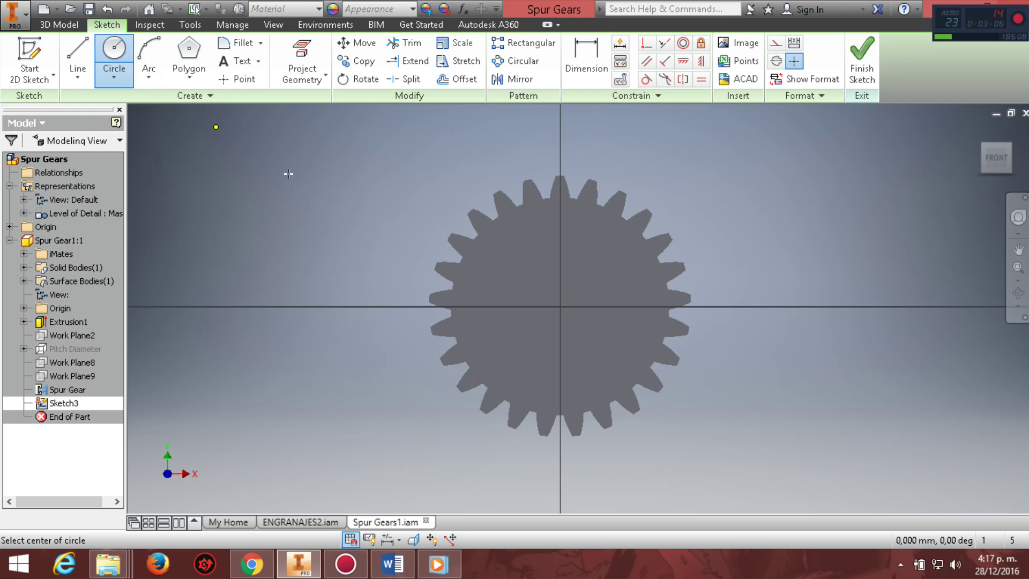
left_click(559, 305)
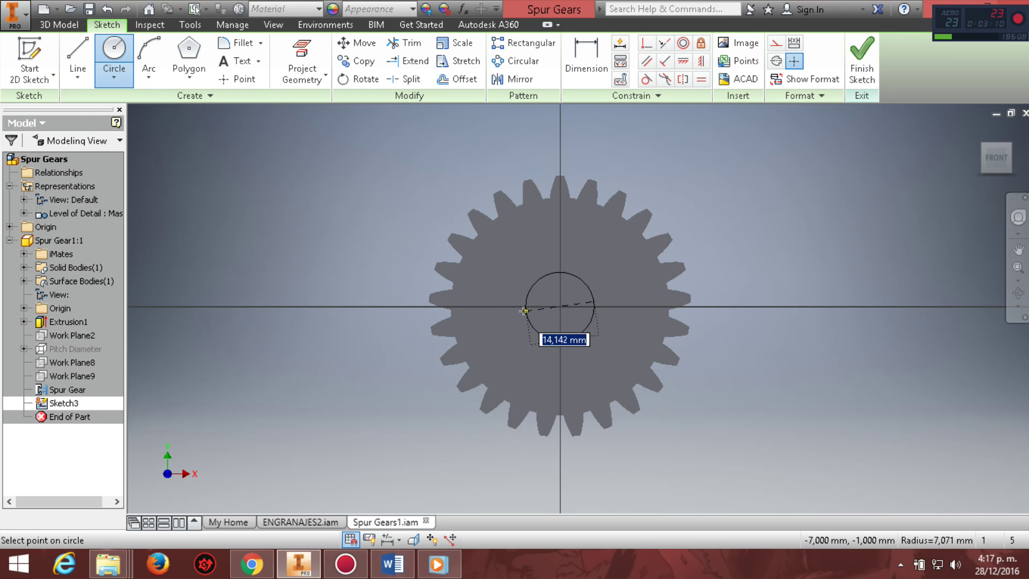
type("20")
key("Return")
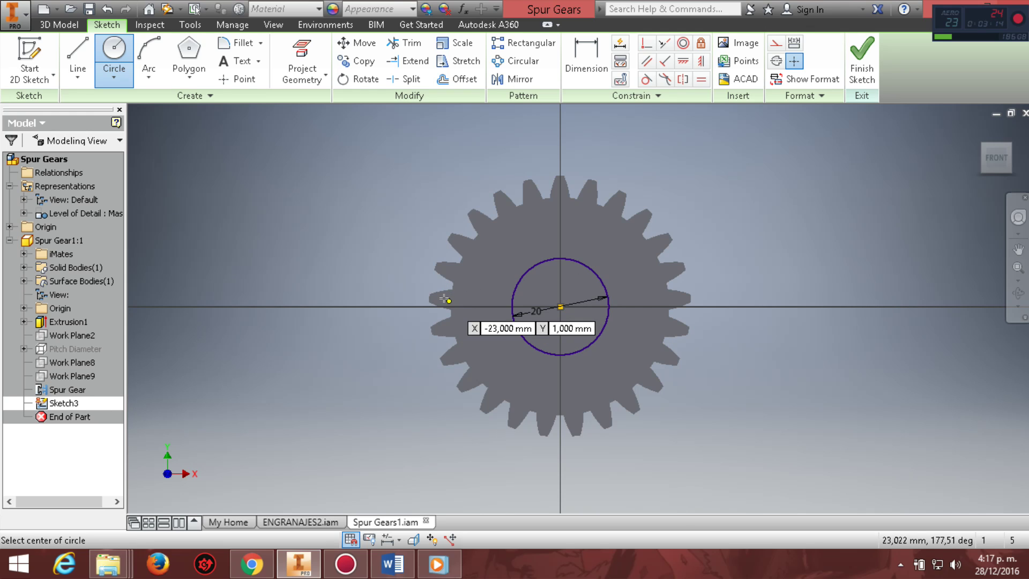
key("Escape")
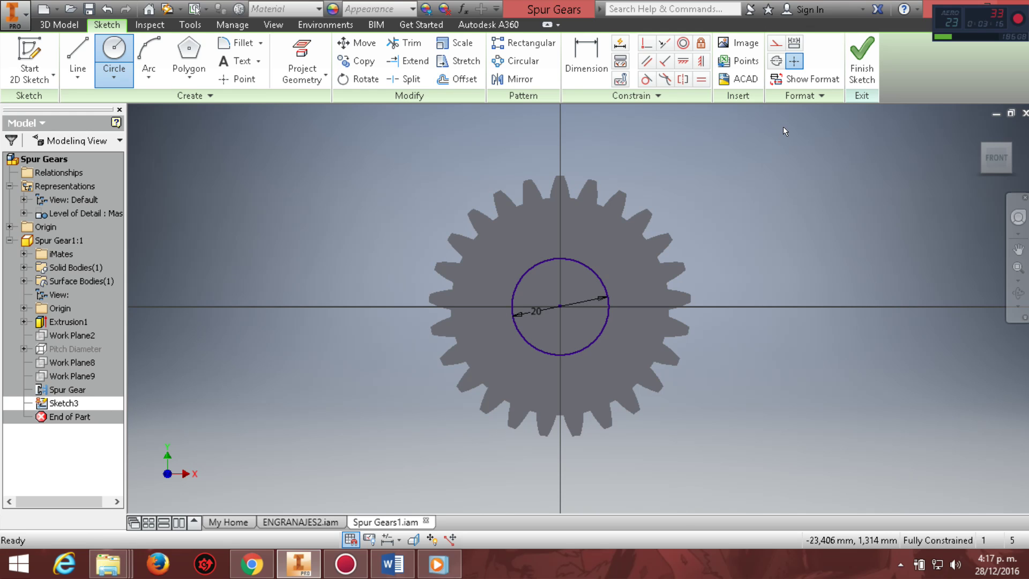
Step: Finish the sketch and set up an Extrude cut of the circle with extent All
left_click(860, 70)
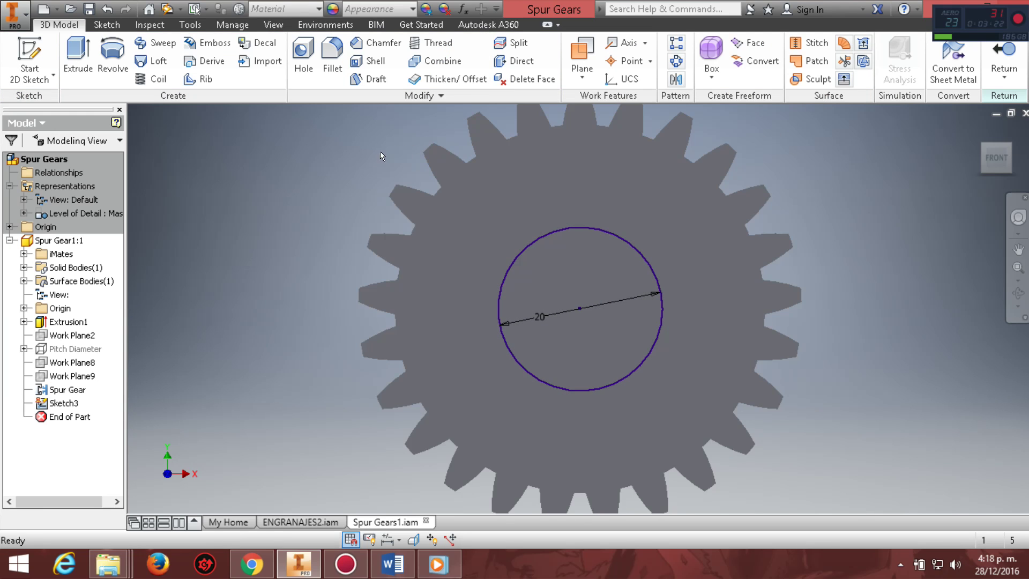
left_click(79, 53)
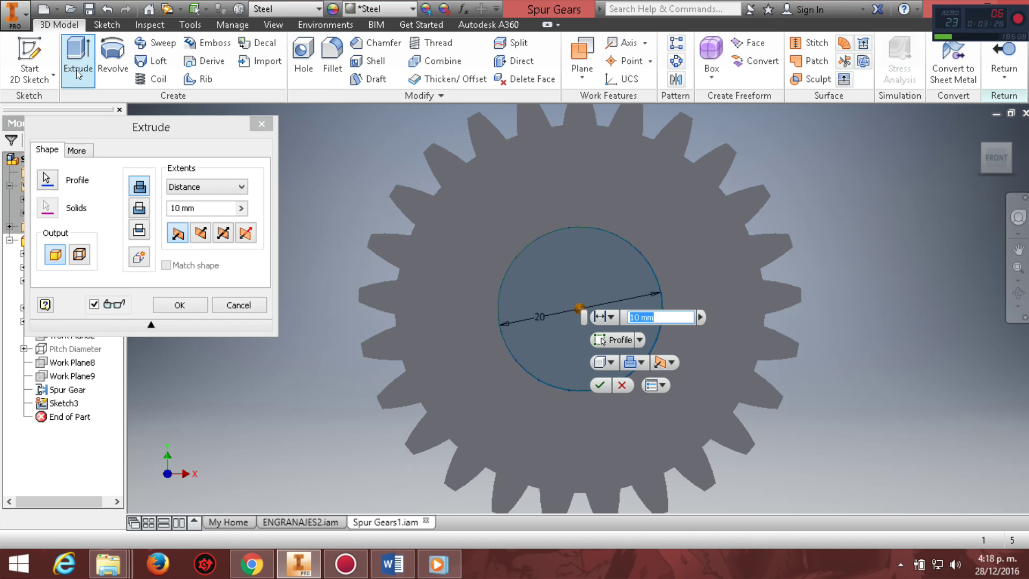
left_click(136, 207)
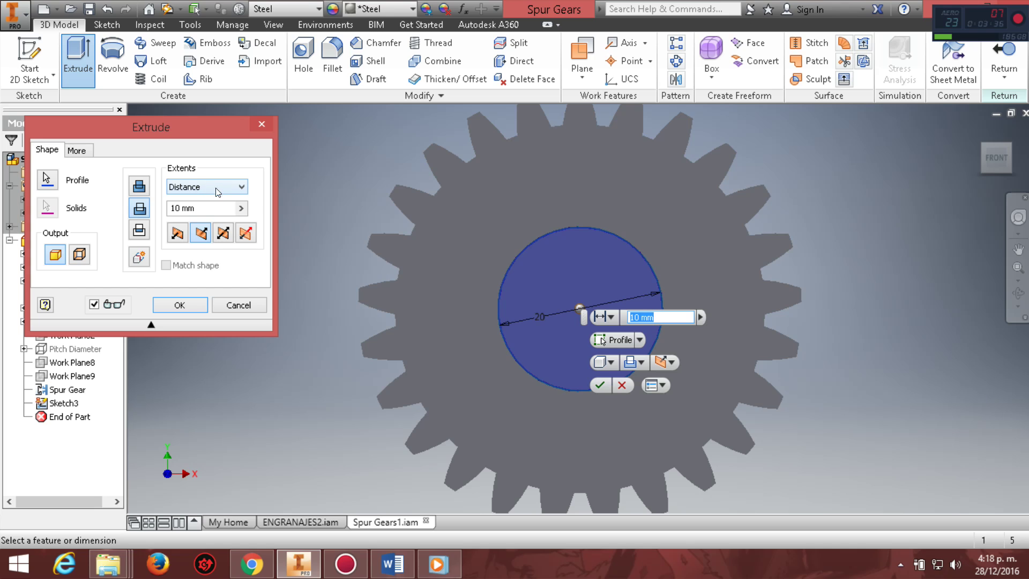
left_click(244, 188)
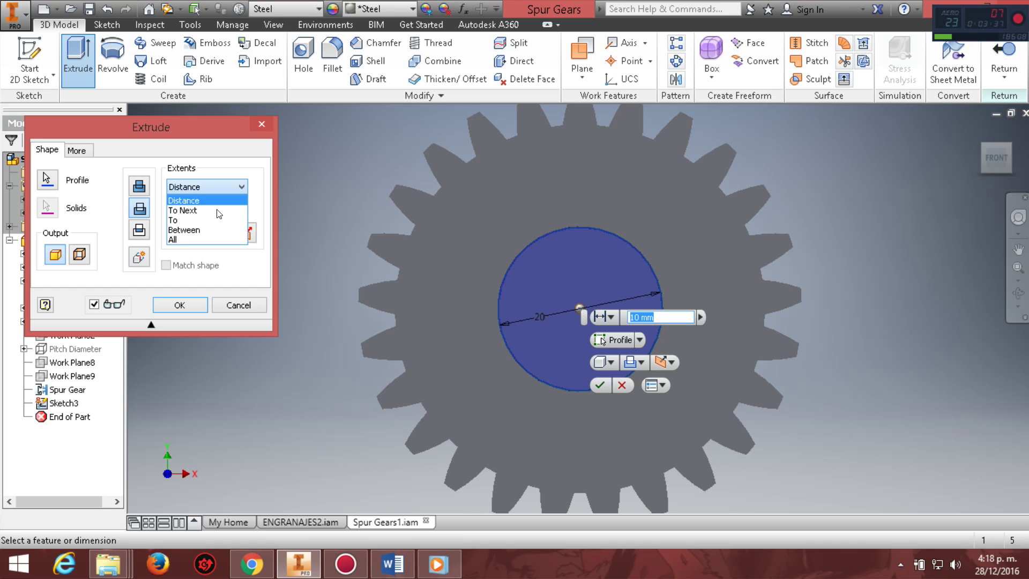
left_click(176, 239)
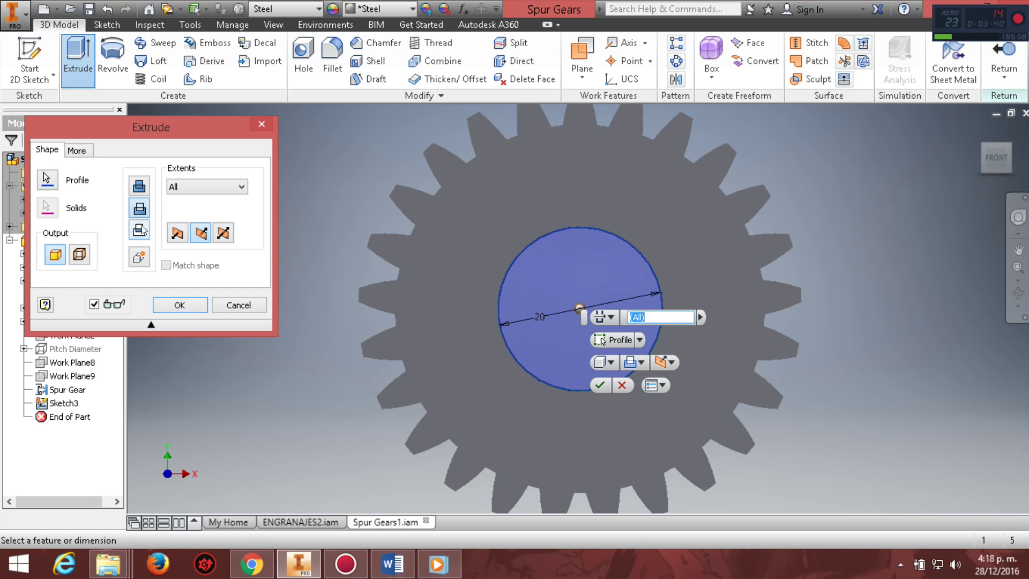
Step: Apply the through-all cut and orbit the gear to inspect the 20 mm bore
left_click(177, 305)
left_click(1018, 292)
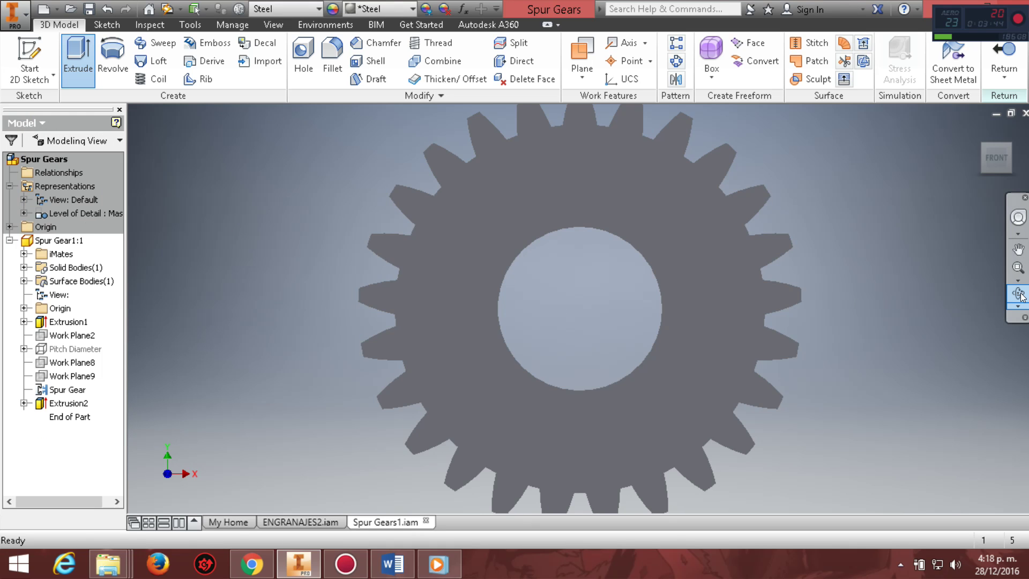
mouse_move(682, 356)
left_mouse_down()
mouse_move(628, 350)
mouse_move(636, 350)
left_mouse_up()
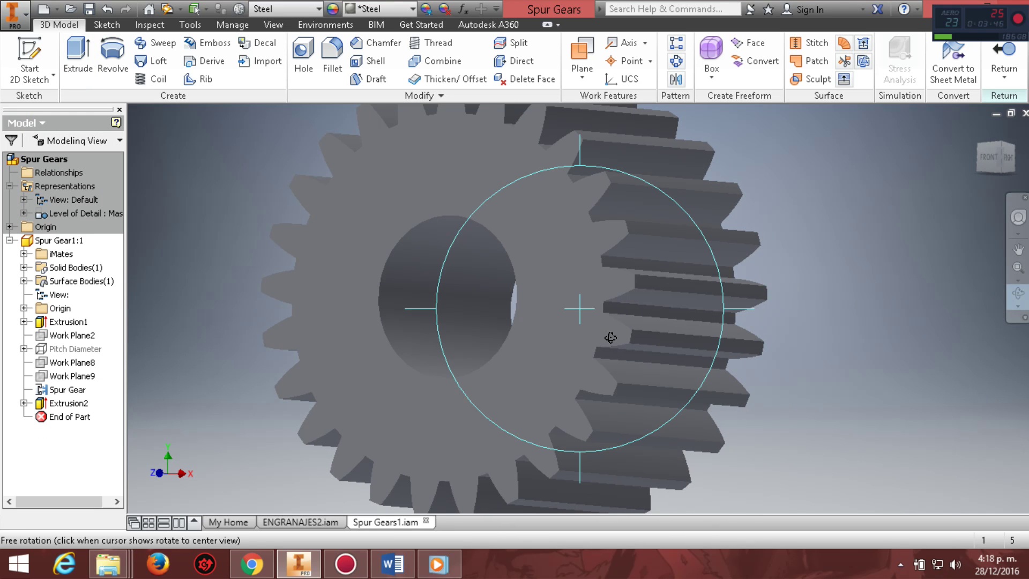
key("Escape")
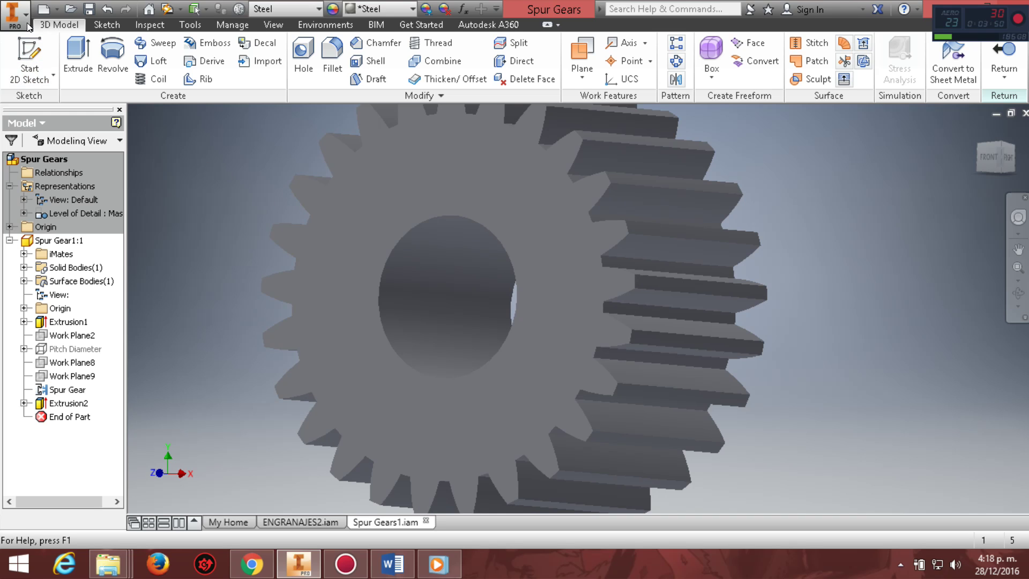
Step: Save the gear part under the new name PIÑON.ipt
left_click(27, 24)
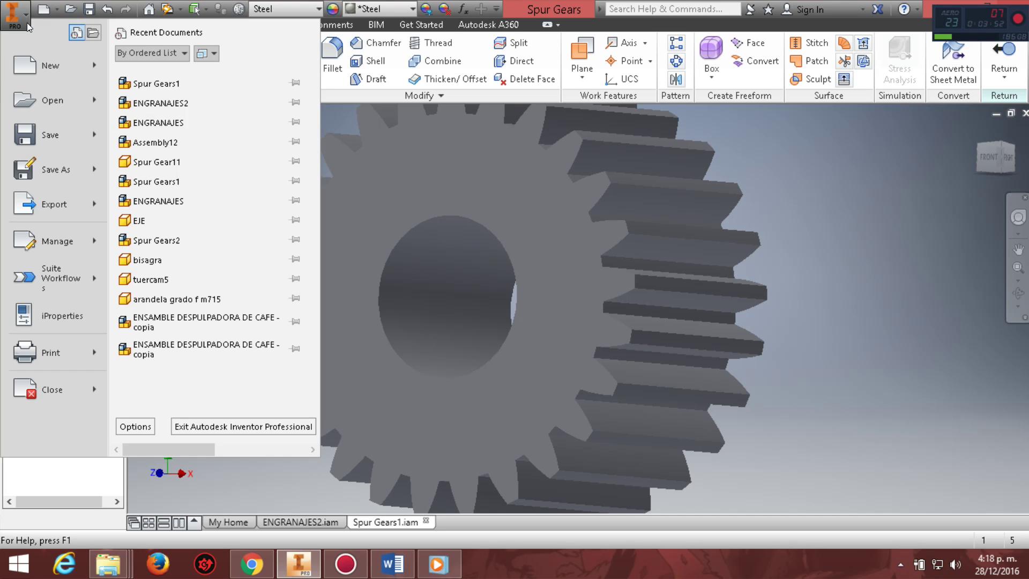
left_click(67, 169)
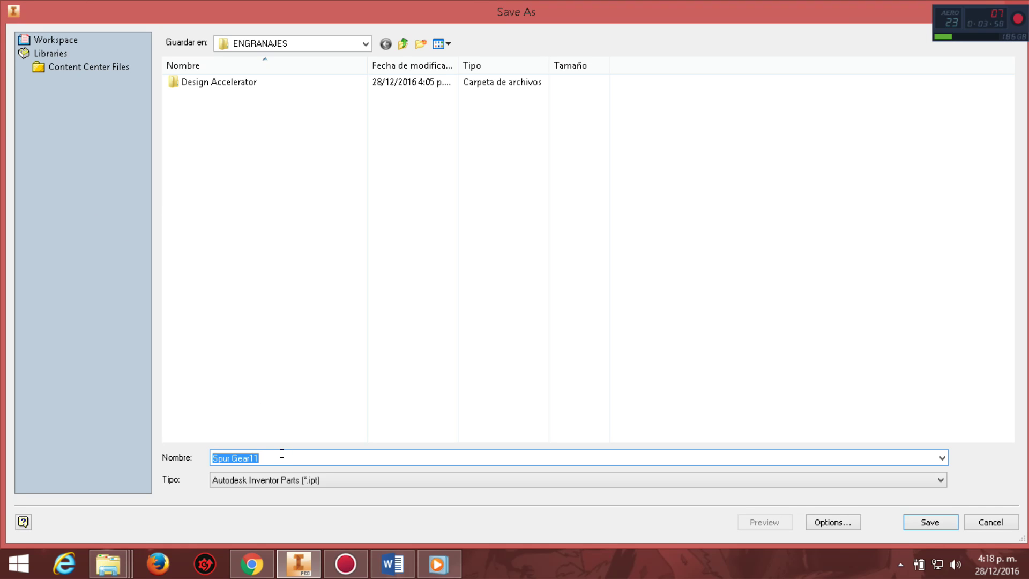
key("BackSpace")
left_click(922, 514)
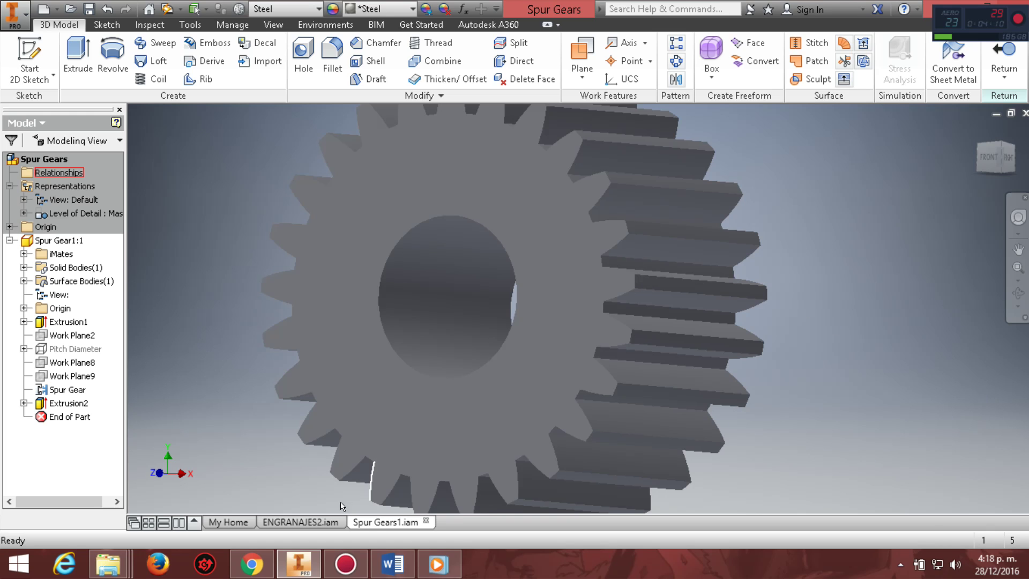
Step: From ENGRANAJES2, open the 50-tooth gear's Spur Gears2 subassembly and edit its gear part
left_click(291, 522)
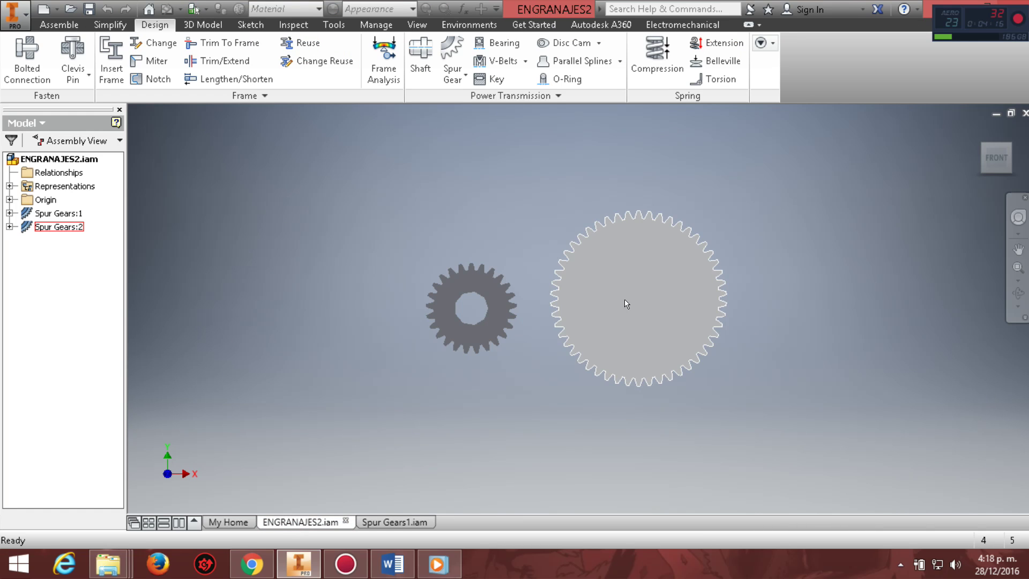
right_click(633, 300)
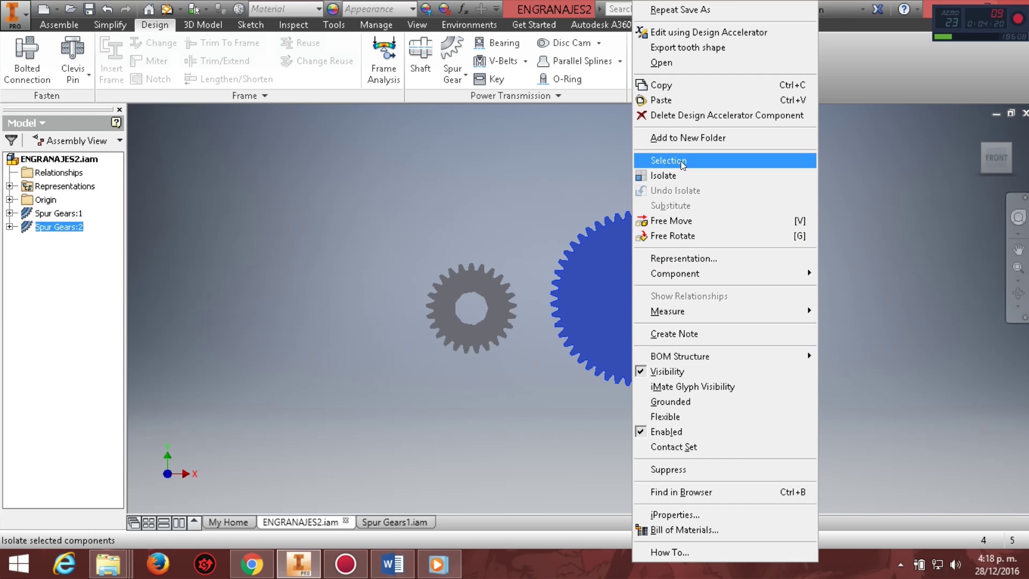
left_click(686, 63)
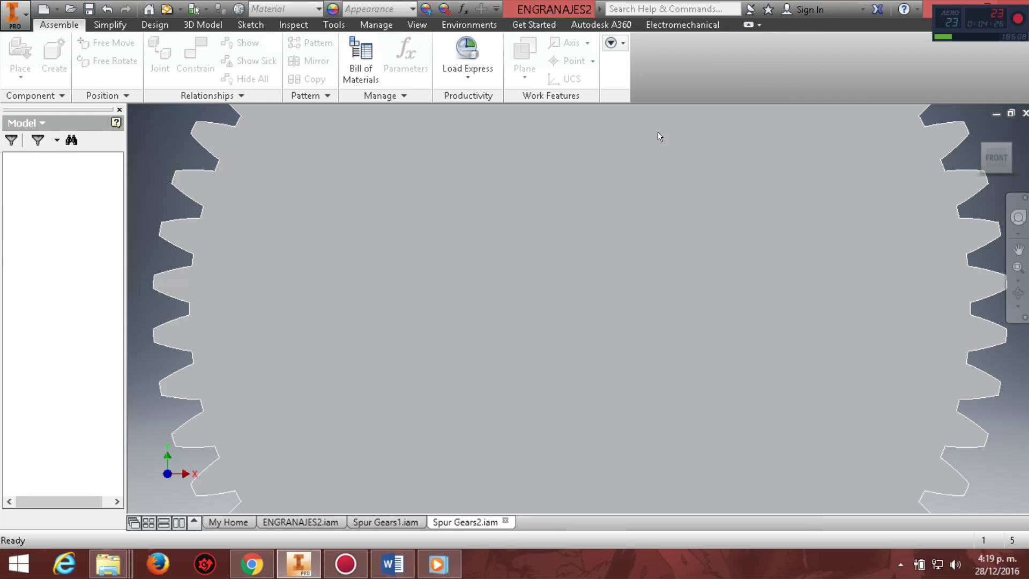
scroll(648, 347, "down", 2)
scroll(650, 361, "down", 2)
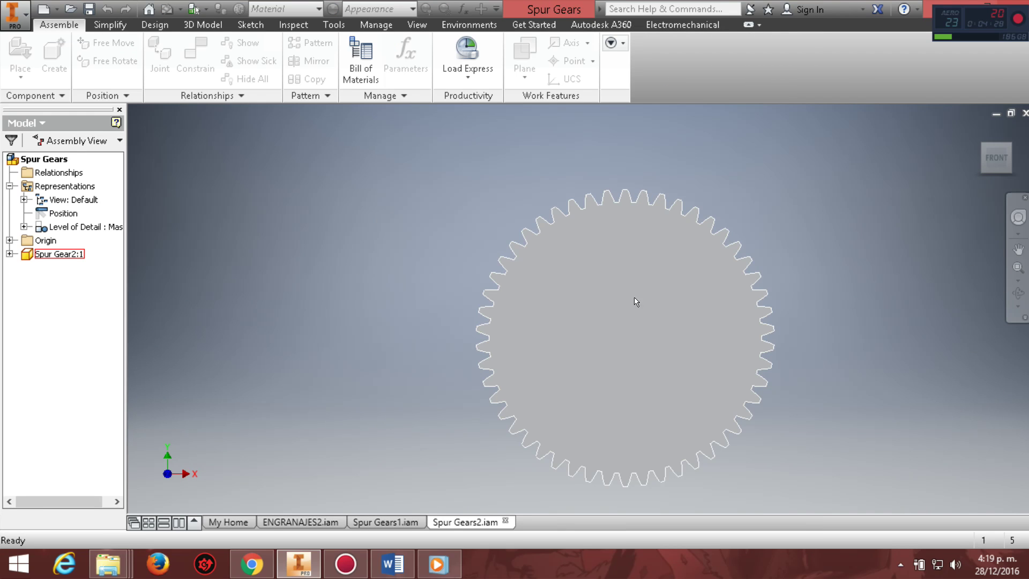
double_click(626, 334)
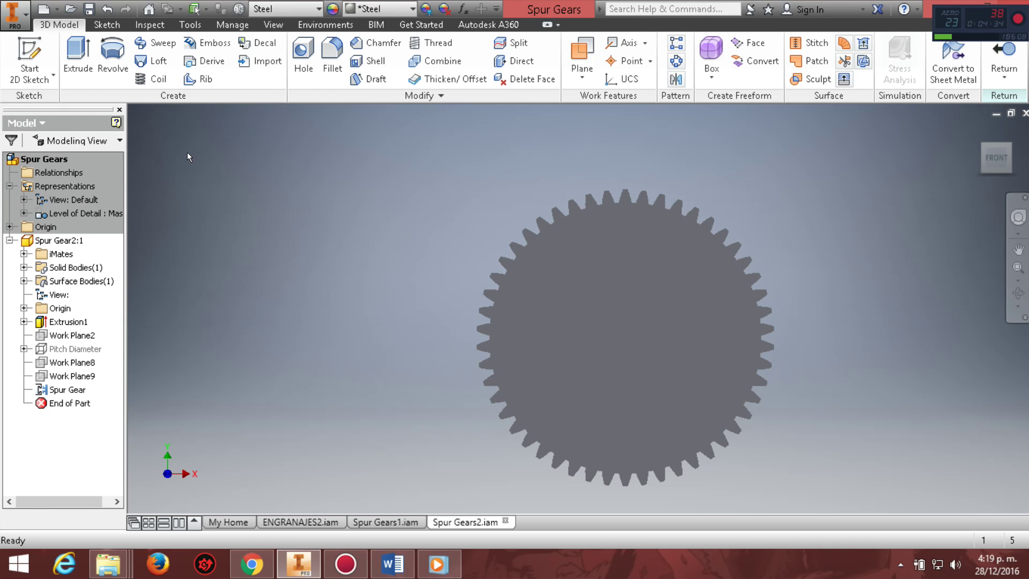
Step: Sketch a 20 mm diameter circle centred on the large gear's face and finish the sketch
left_click(36, 52)
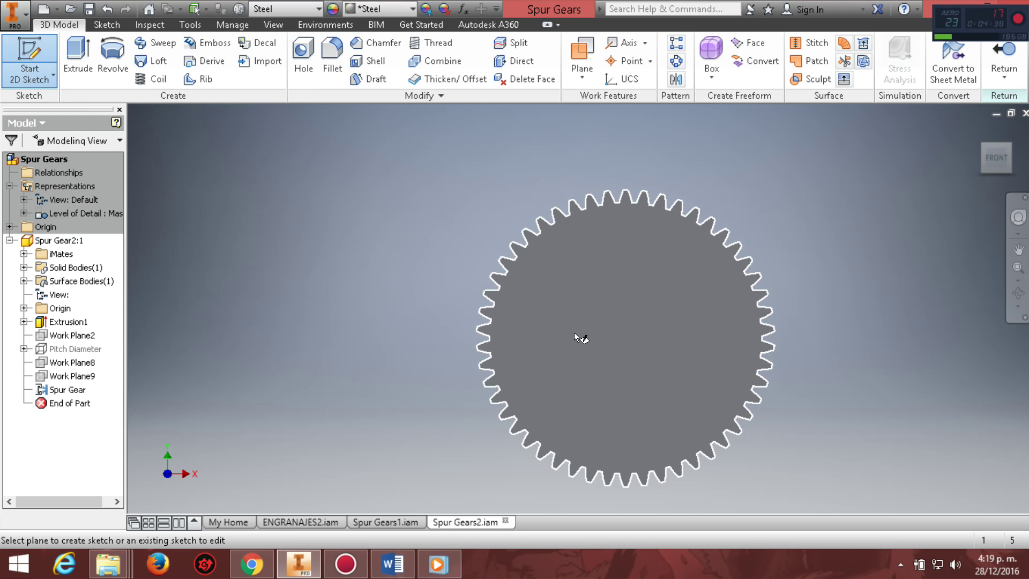
left_click(573, 334)
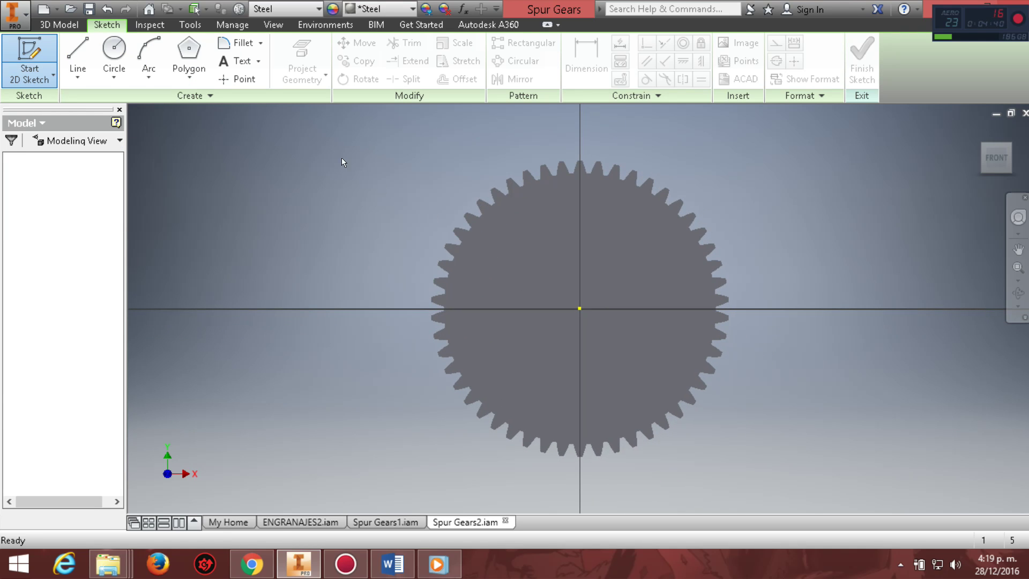
left_click(123, 52)
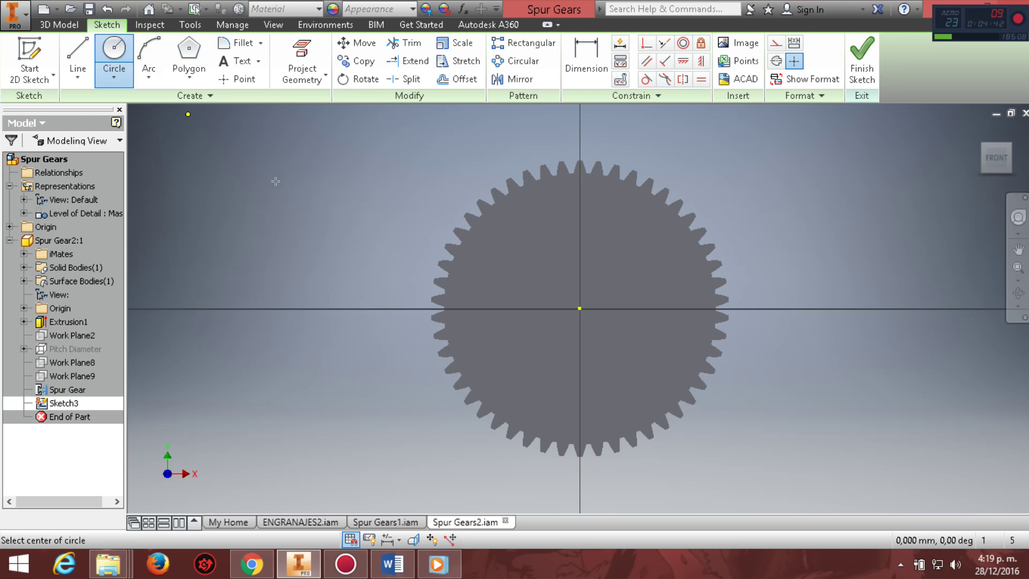
left_click(577, 308)
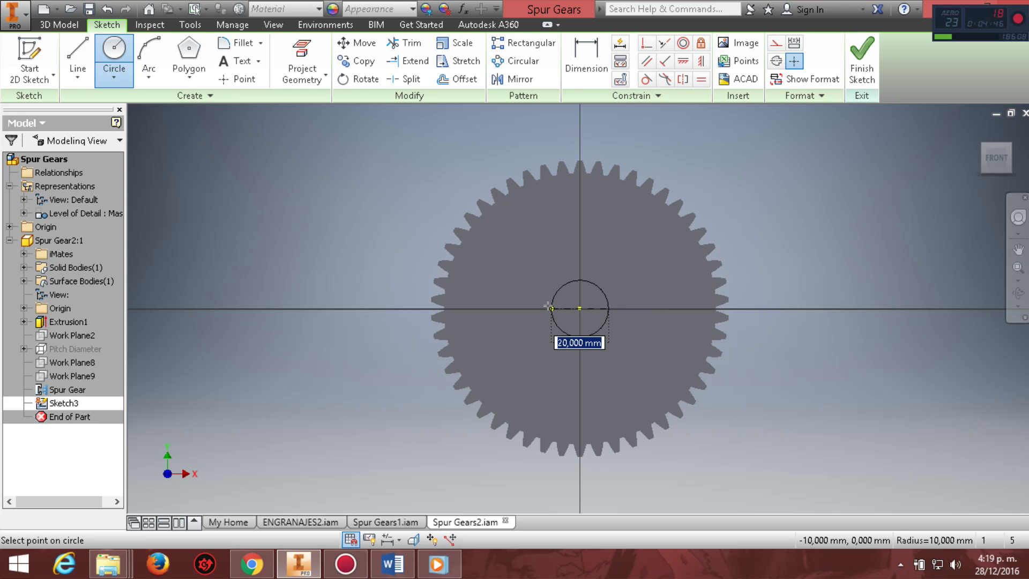
type("20")
key("Return")
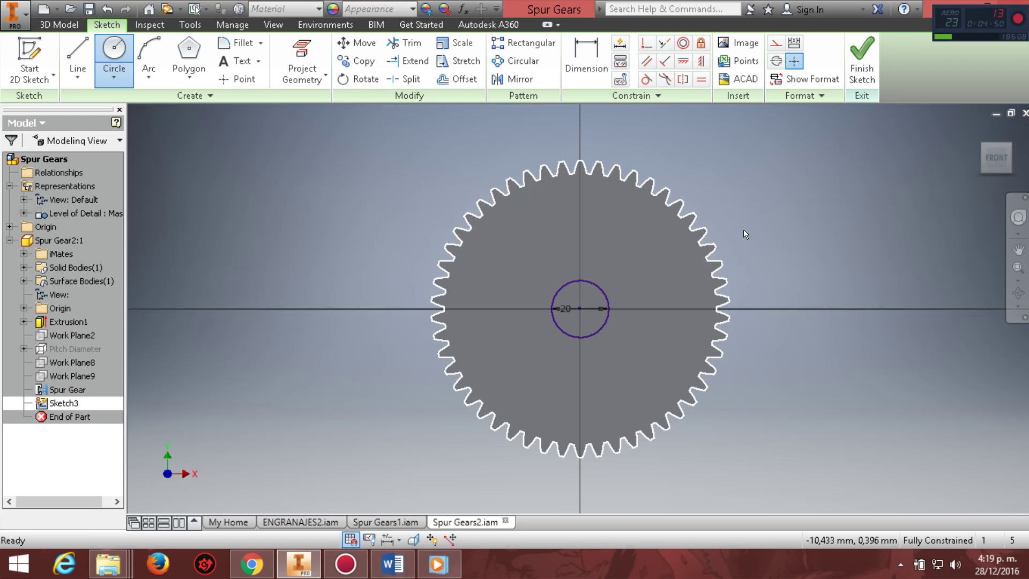
key("Escape")
left_click(859, 60)
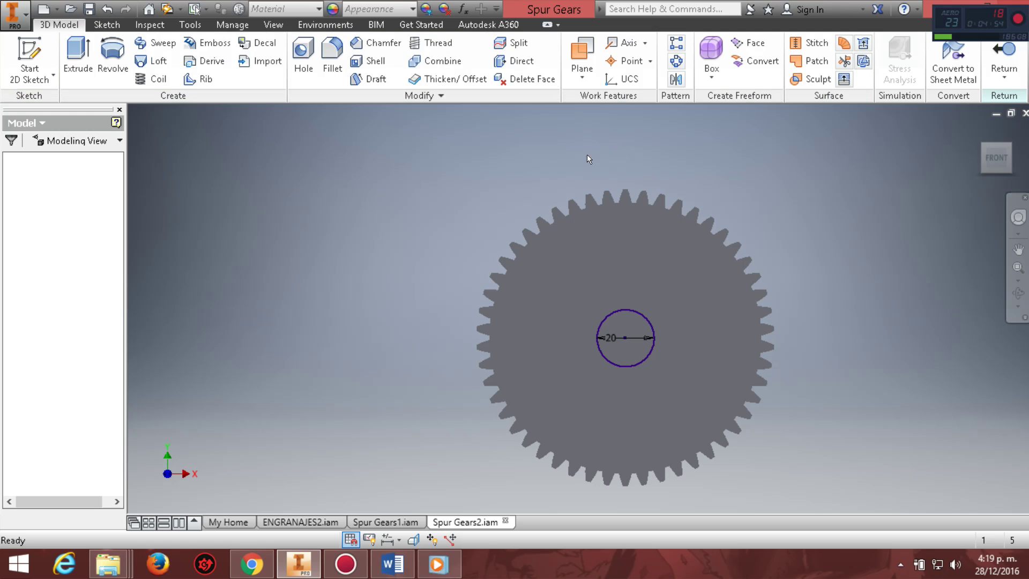
Step: Extrude-cut the centre circle with extent All to bore it through the gear
left_click(78, 48)
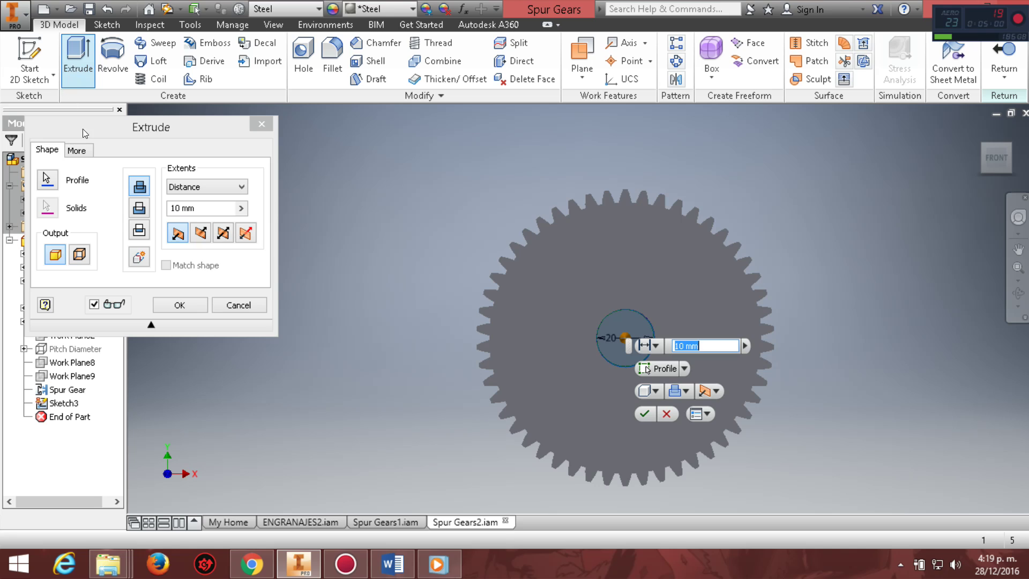
left_click(138, 210)
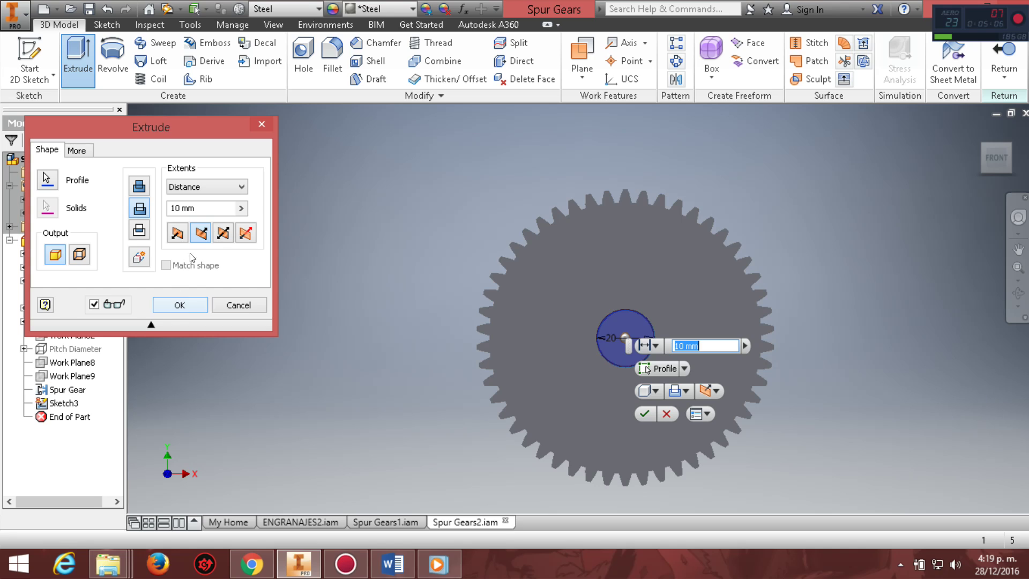
left_click(237, 192)
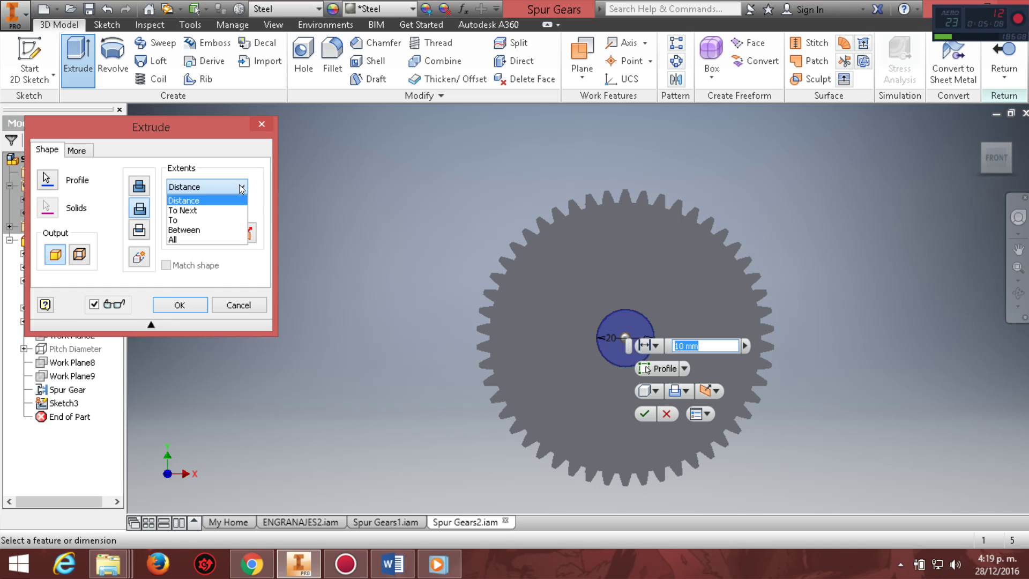
left_click(177, 238)
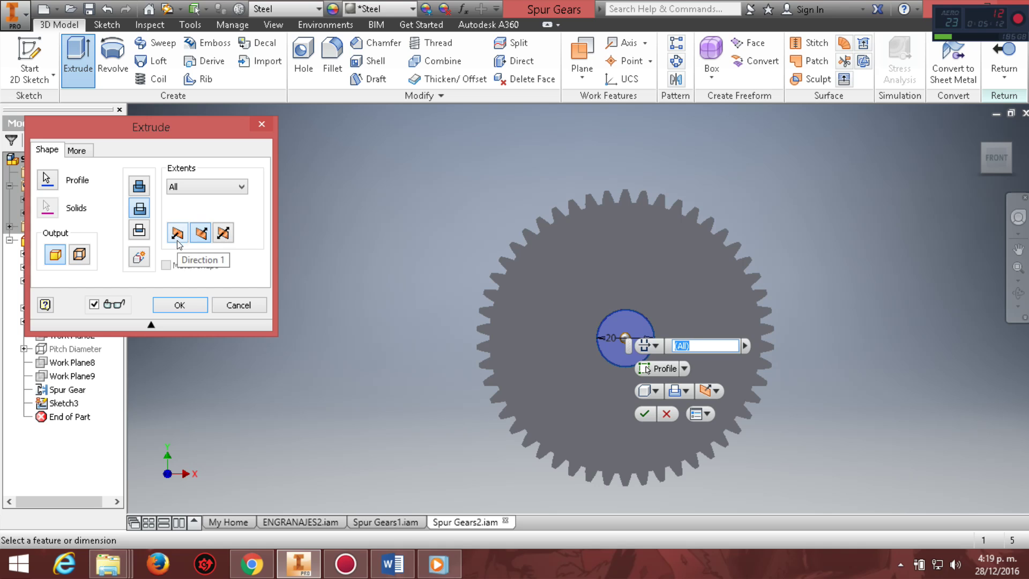
left_click(182, 304)
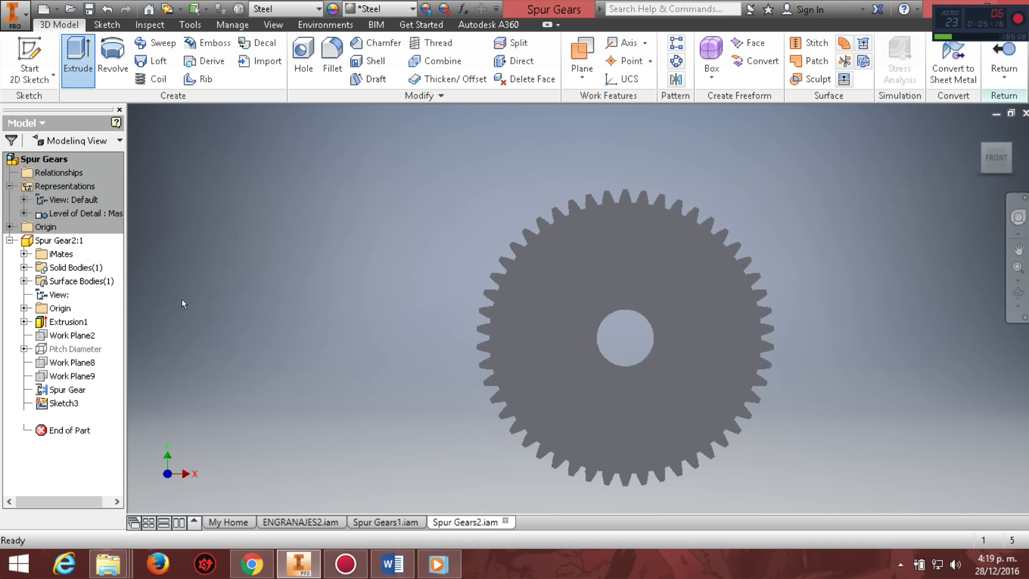
left_click(1018, 294)
Step: Orbit the 50-tooth gear into 3D and apply the Metal 1800F Hot appearance
left_click_drag(739, 326, 620, 333)
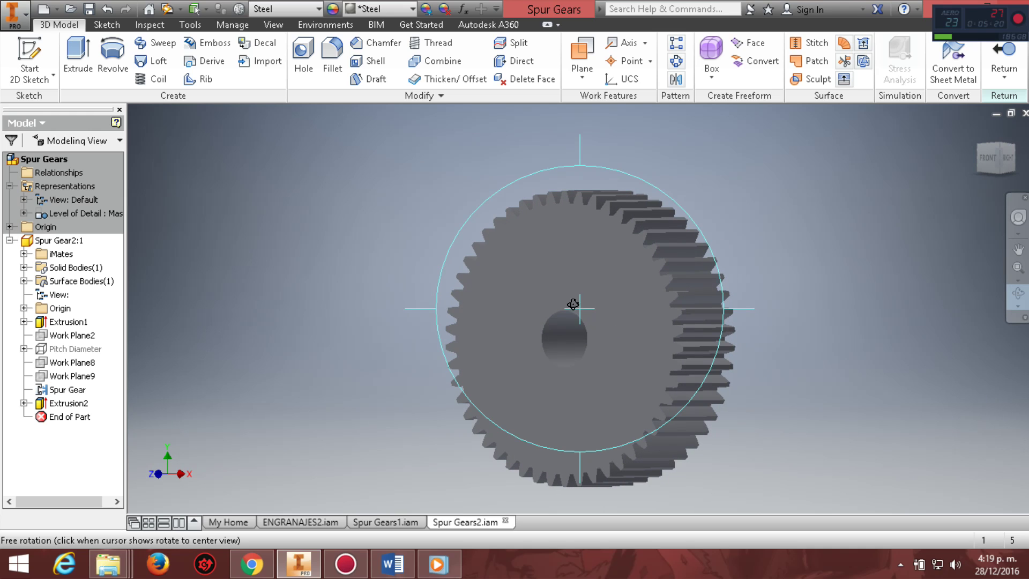
key("Escape")
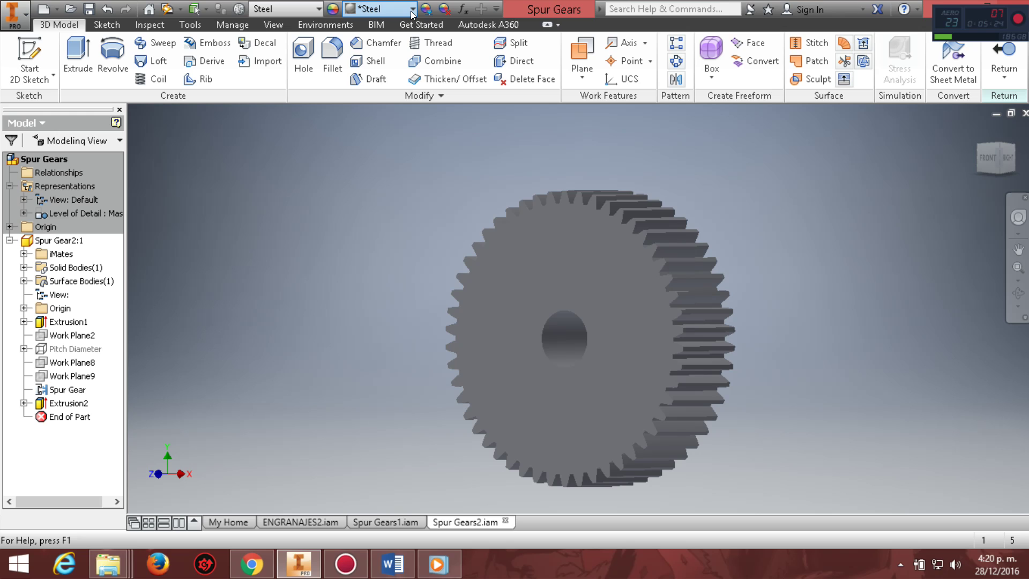
left_click(412, 9)
scroll(423, 252, "down", 2)
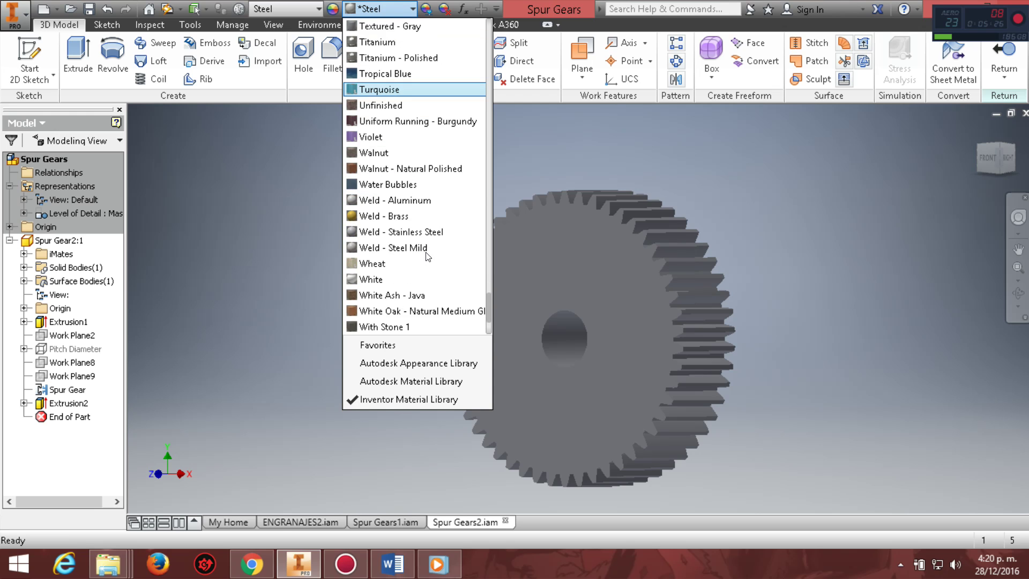
scroll(427, 256, "down", 3)
scroll(395, 267, "up", 2)
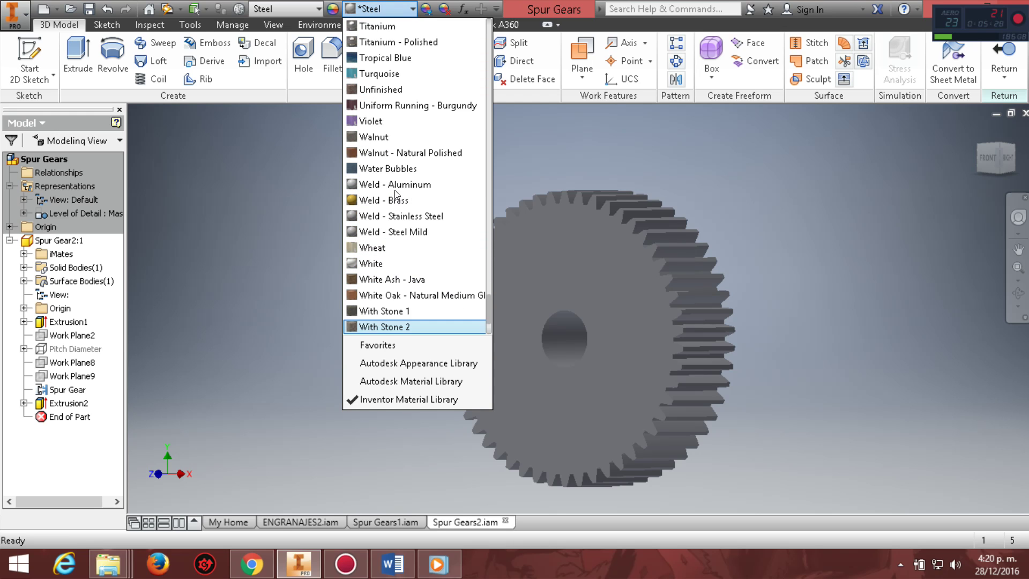
scroll(393, 225, "up", 3)
scroll(391, 188, "up", 3)
scroll(387, 155, "up", 3)
scroll(386, 152, "up", 3)
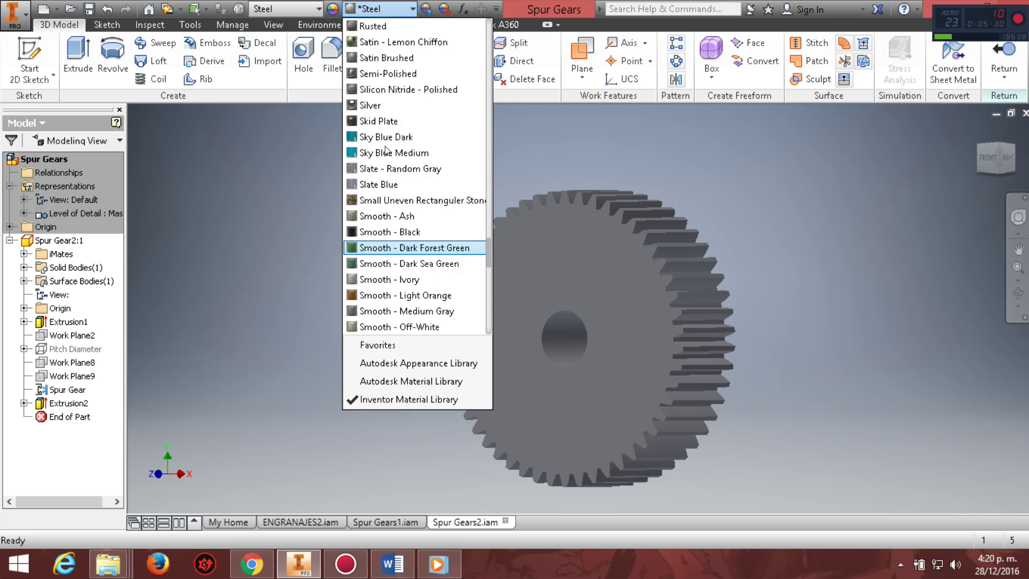
scroll(387, 151, "up", 3)
scroll(387, 152, "up", 4)
scroll(386, 152, "up", 3)
scroll(387, 152, "up", 3)
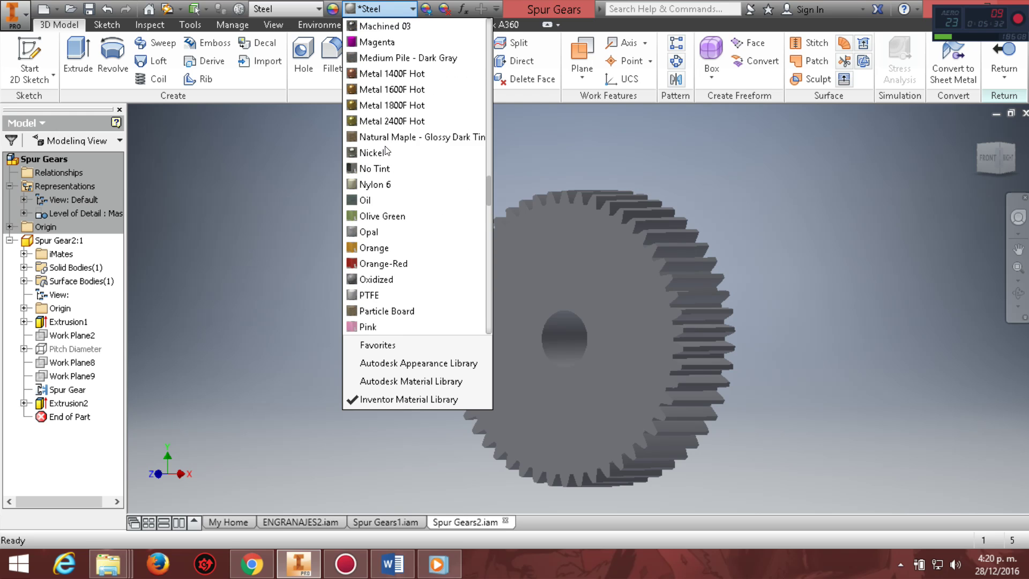
scroll(387, 151, "up", 2)
left_click(384, 200)
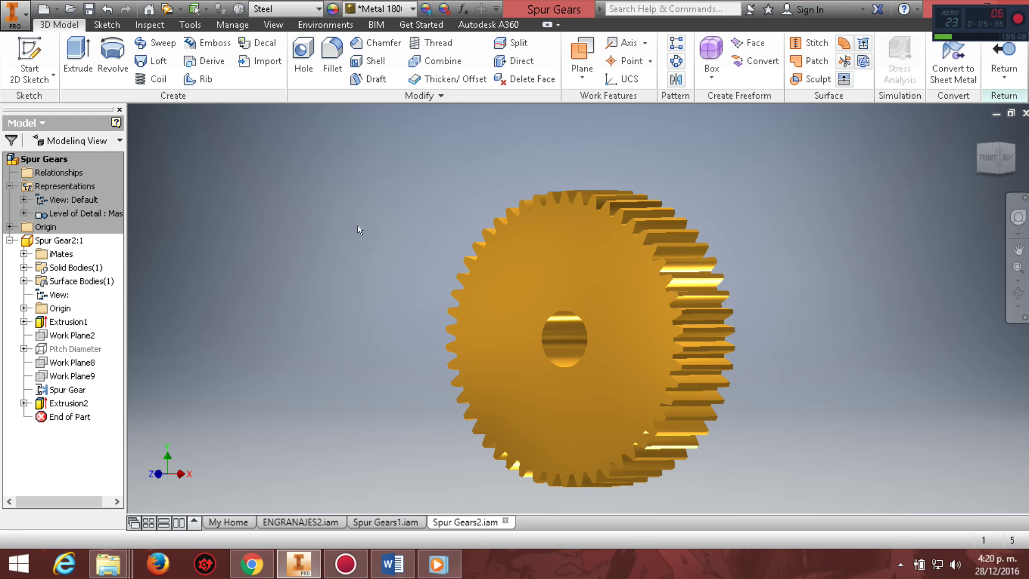
Step: Save the gear part as ENGRANAJE.ipt in the ENGRANAJES folder
left_click(26, 19)
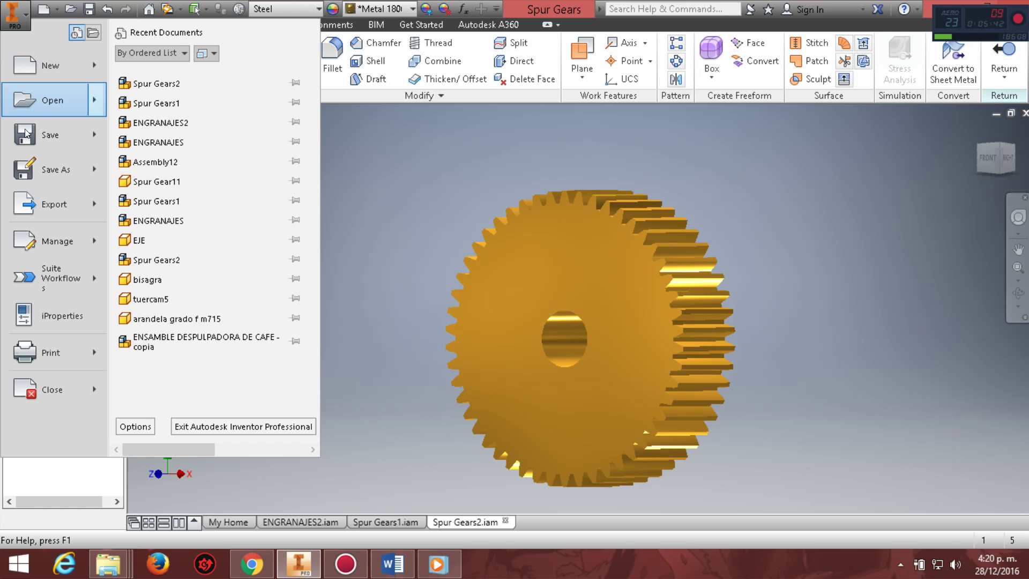
left_click(42, 170)
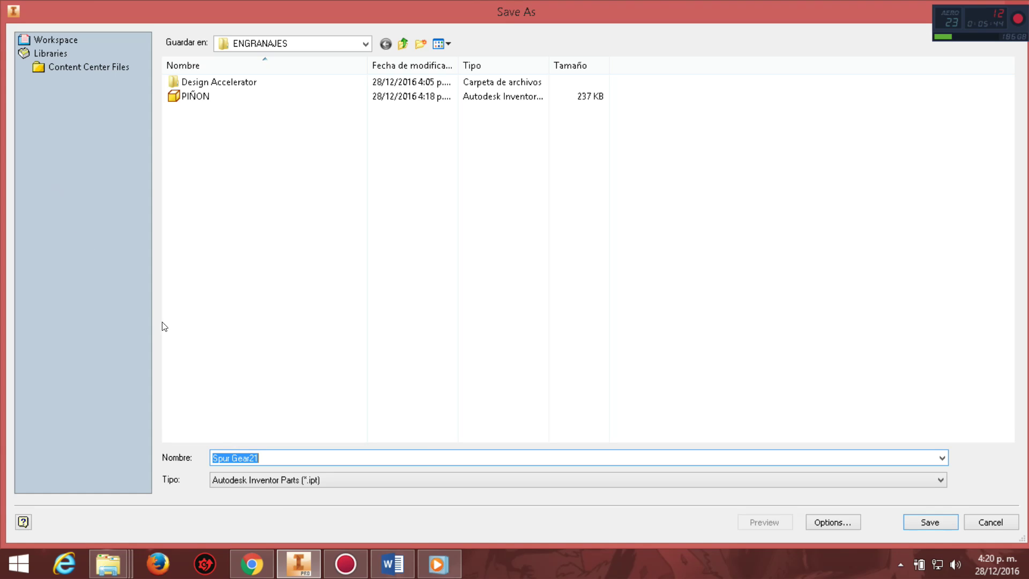
key("BackSpace")
type("ENGR")
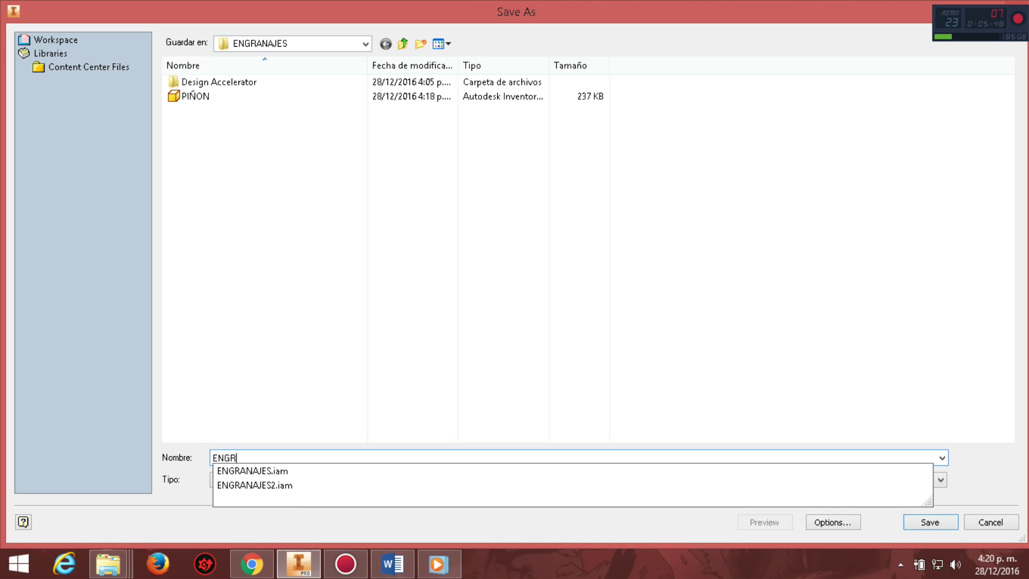
type("ANAJE")
left_click(910, 523)
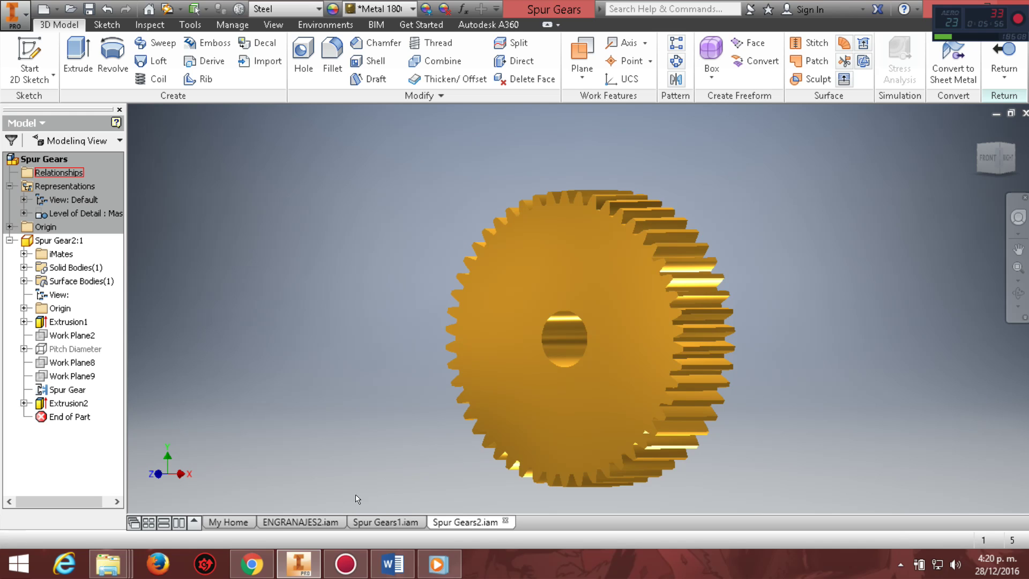
Step: Return to the ENGRANAJES2 assembly, orbit the meshing gears, and open the New file dialog
left_click(310, 519)
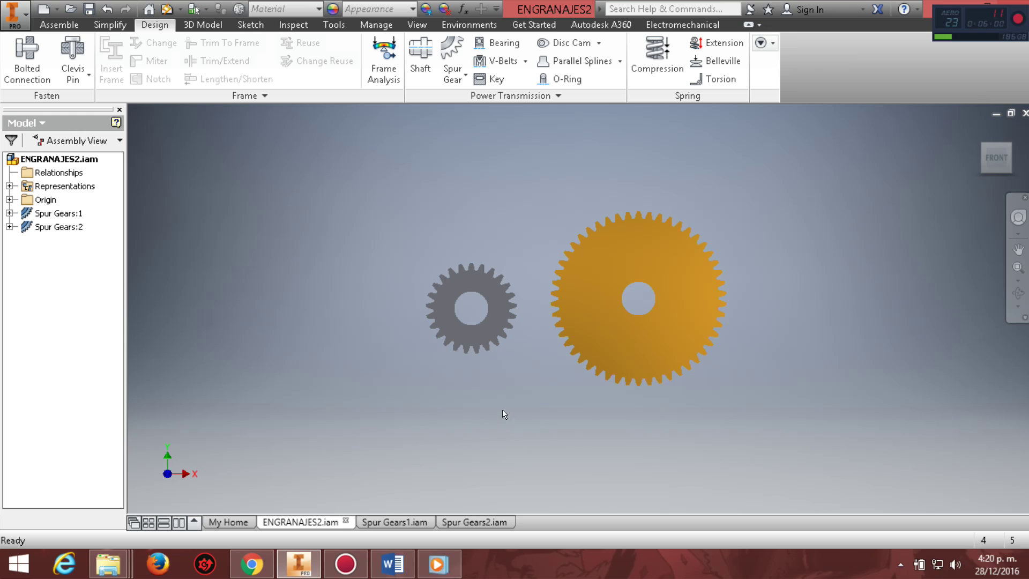
left_click(1022, 293)
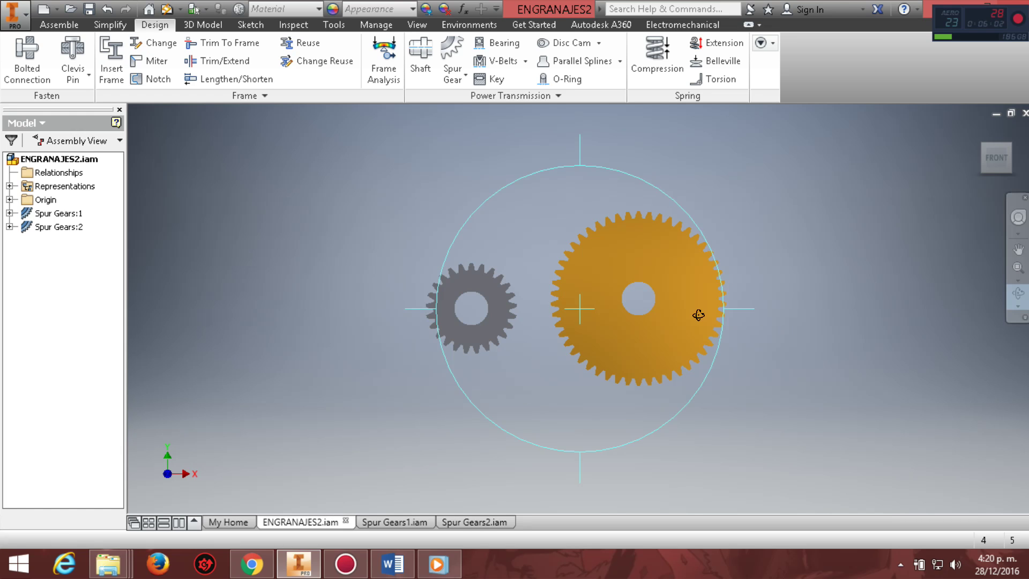
left_click_drag(696, 310, 828, 382)
key("Escape")
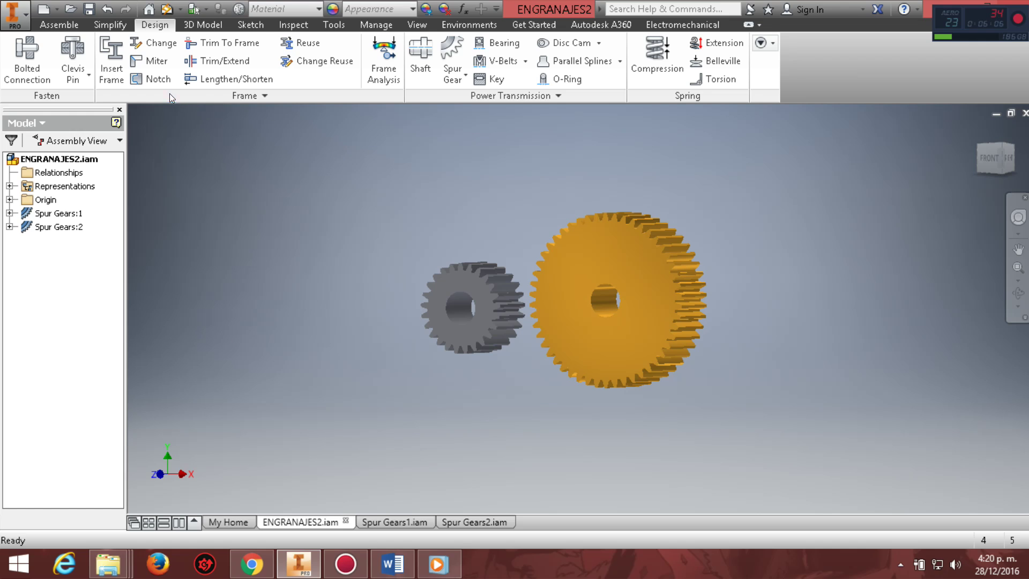
left_click(43, 10)
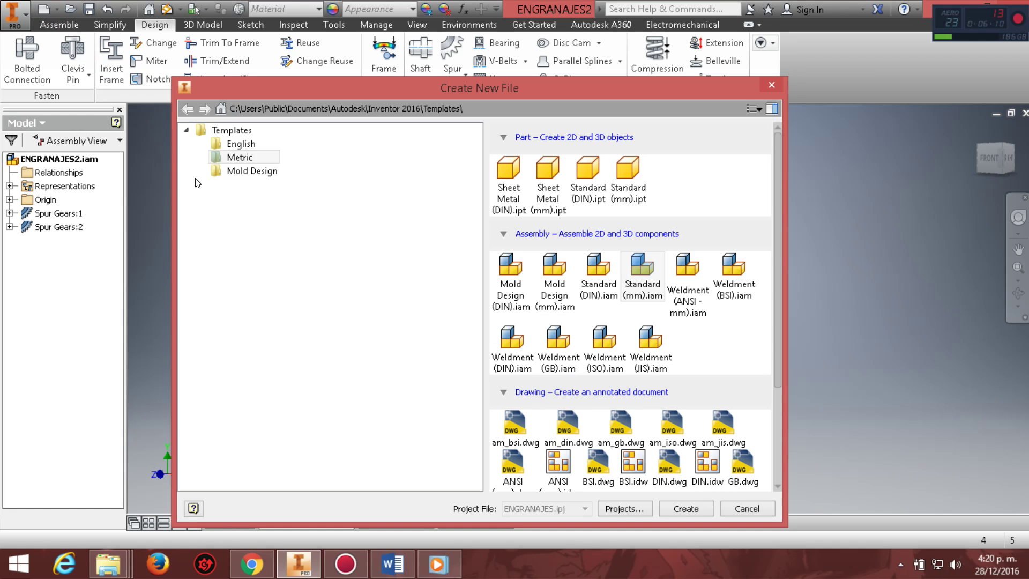
Step: Create a new Standard (mm) part and start a 2D sketch on its XY plane
double_click(624, 174)
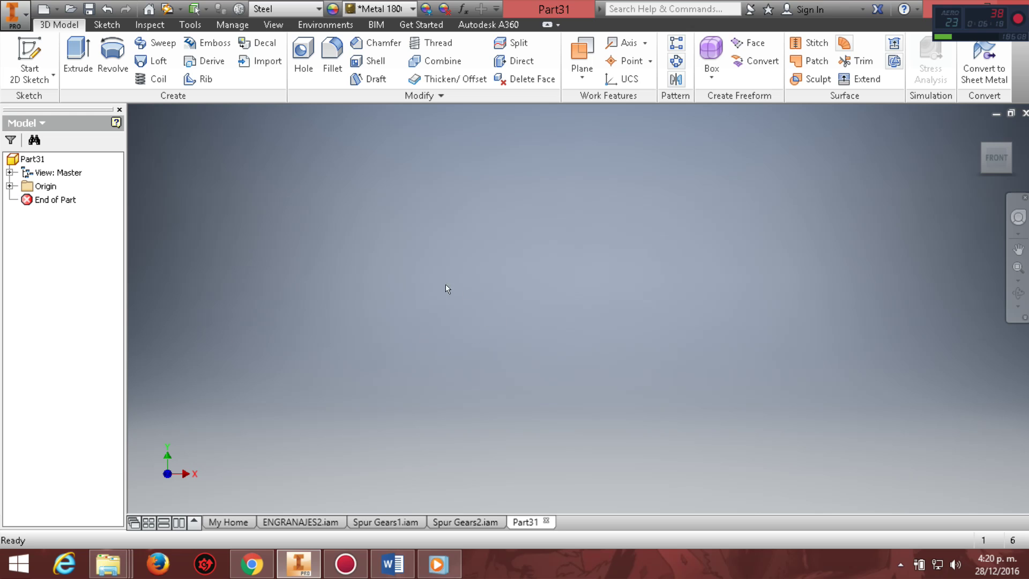
left_click(30, 54)
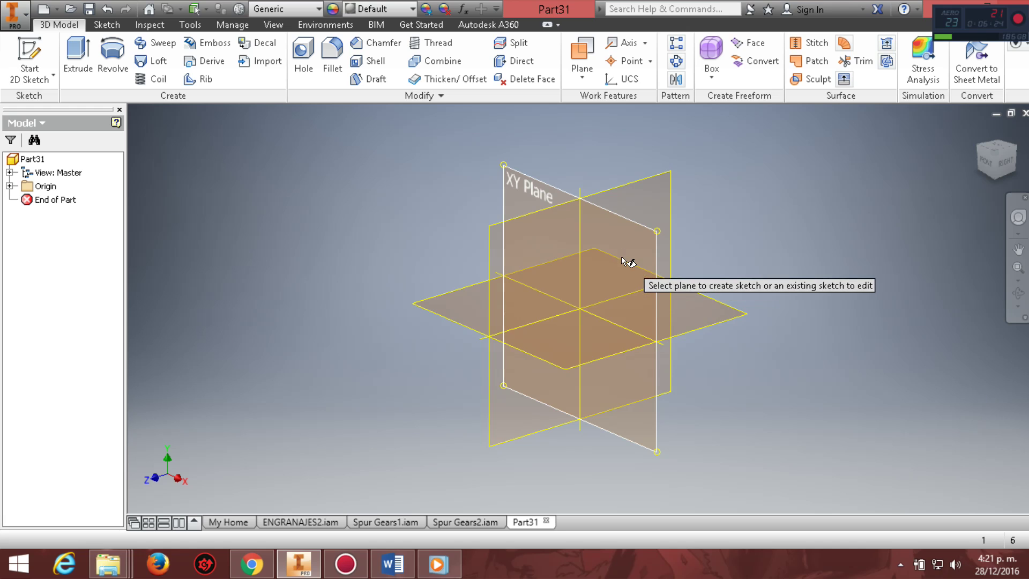
left_click(620, 257)
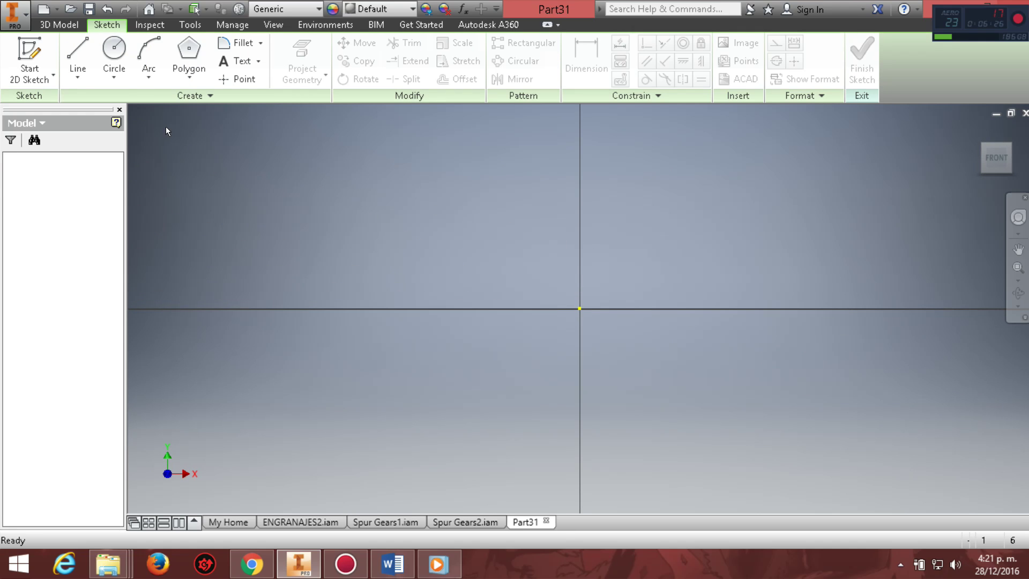
Step: Sketch a 20 mm diameter circle at the origin of Part31 and finish the sketch
left_click(118, 52)
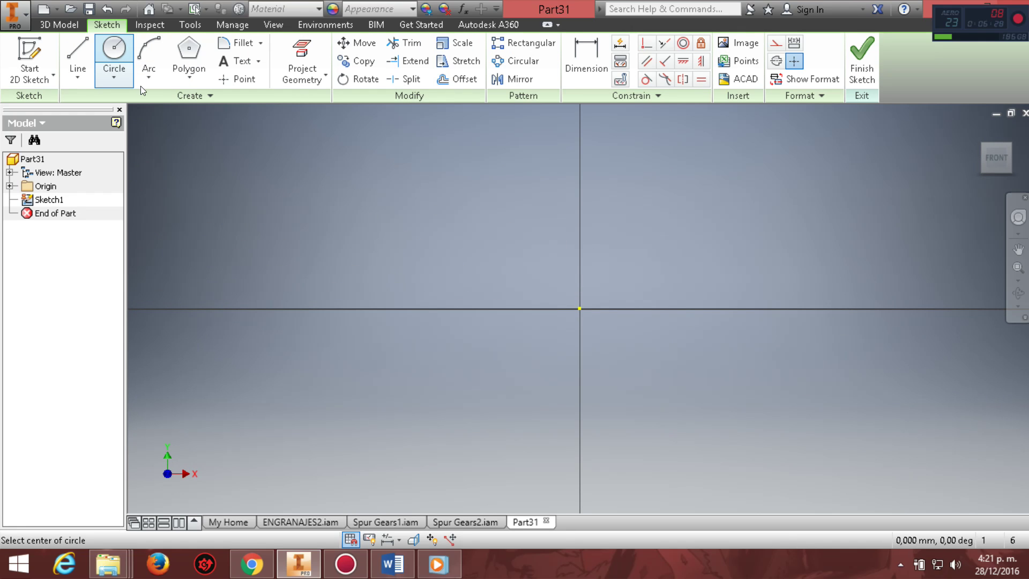
left_click(579, 309)
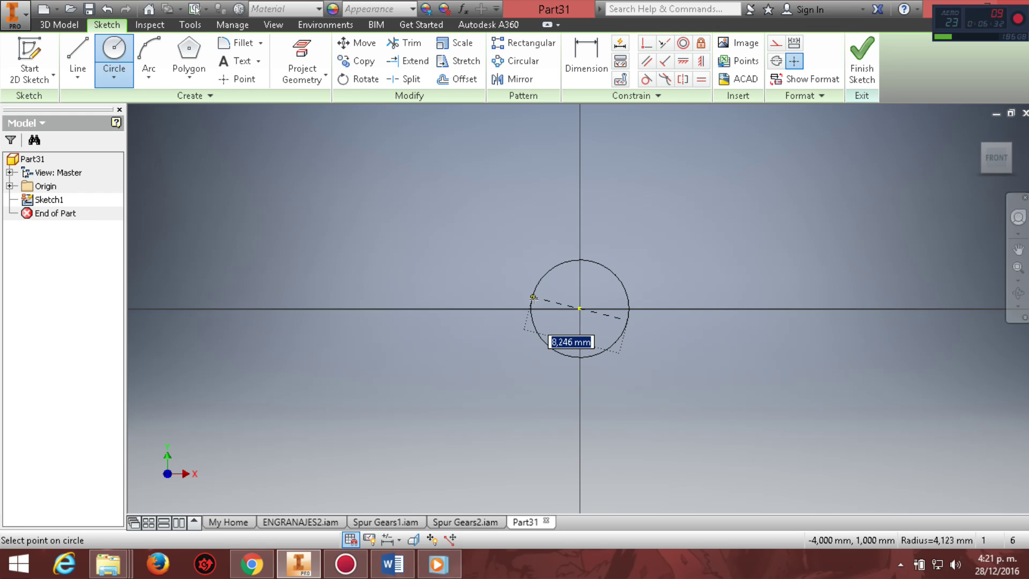
type("20")
key("Tab")
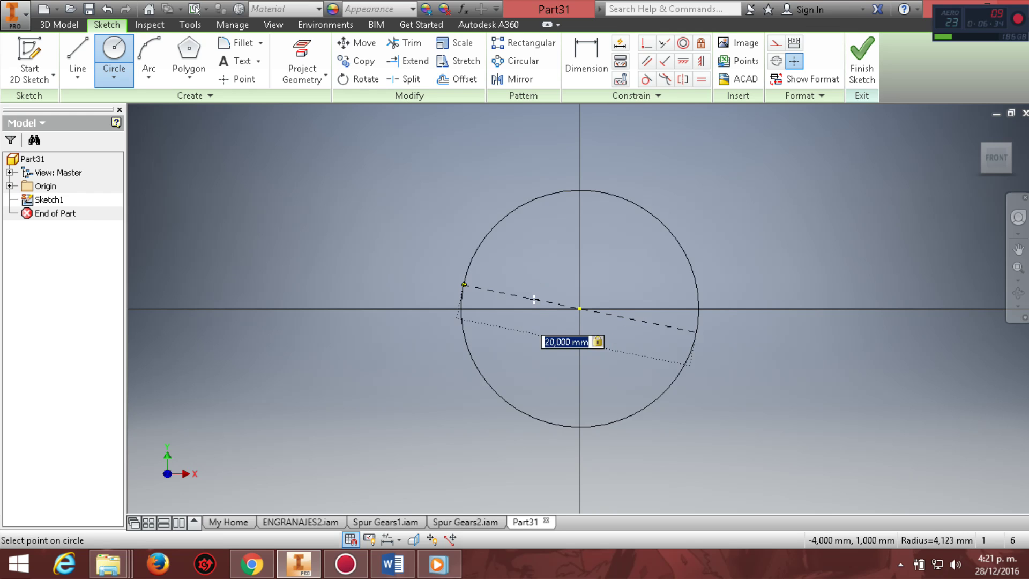
key("Return")
key("Escape")
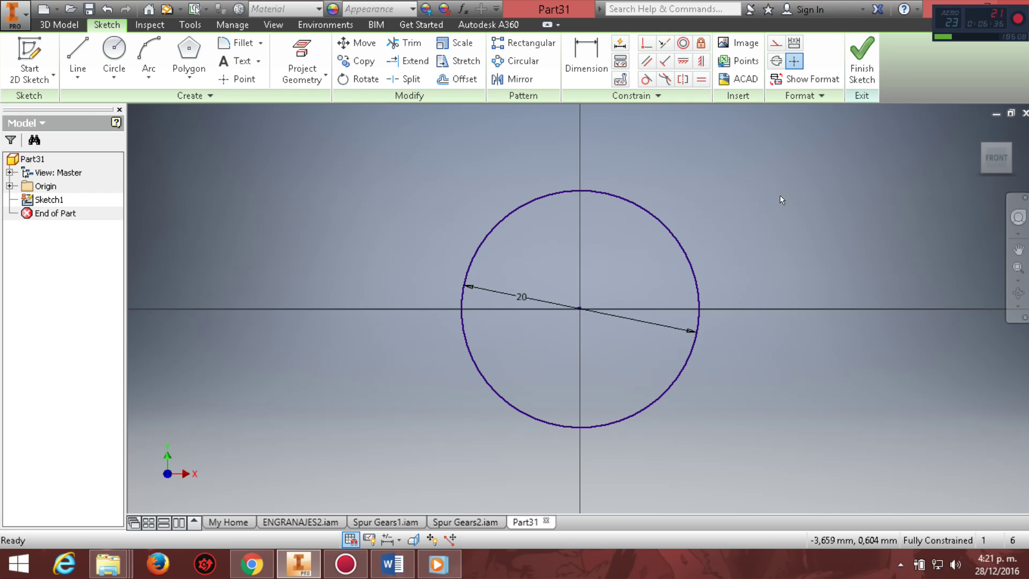
left_click(863, 58)
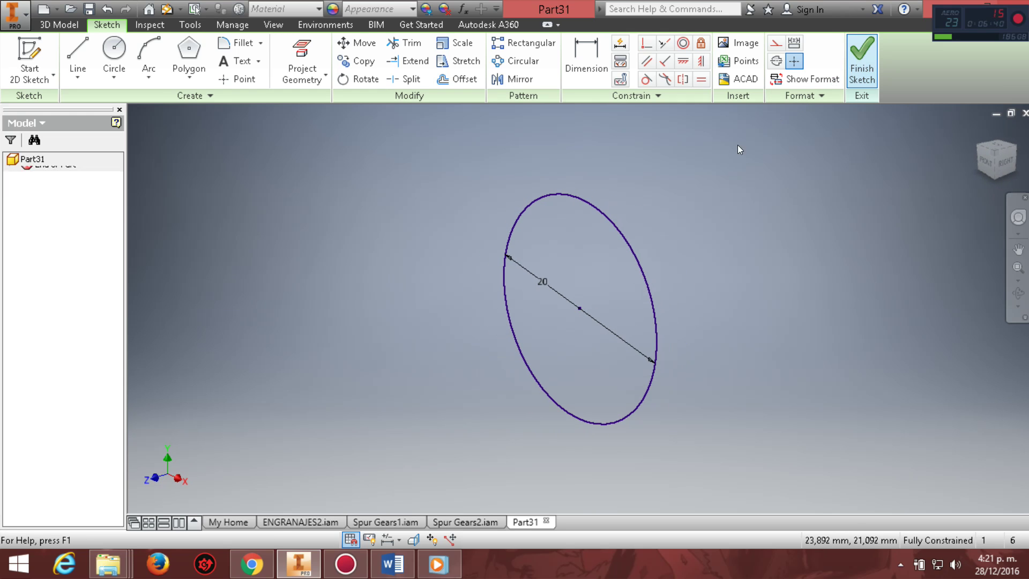
Step: Extrude the circle 100 mm into a solid shaft and pan out to view it
left_click(86, 60)
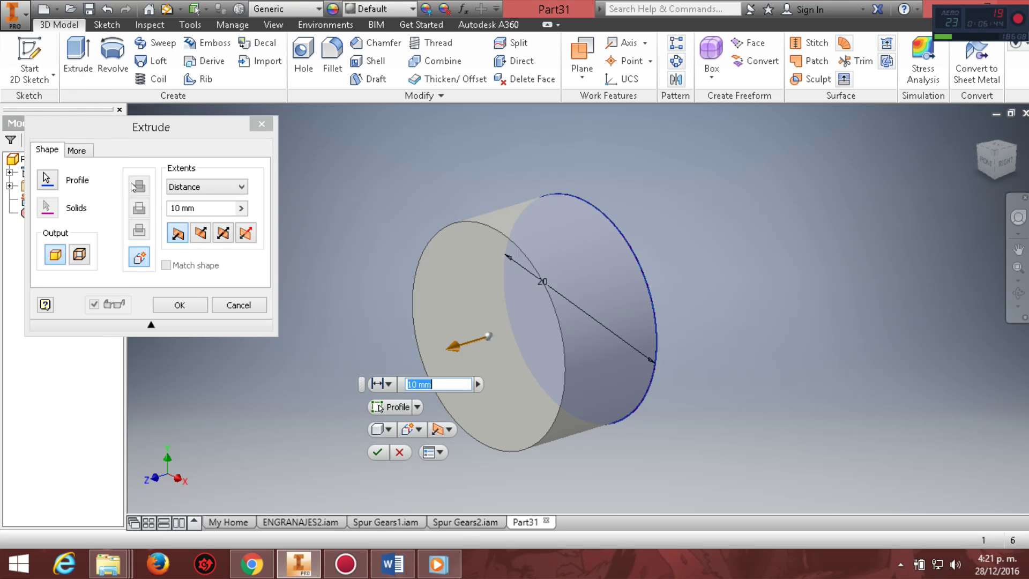
left_click(177, 207)
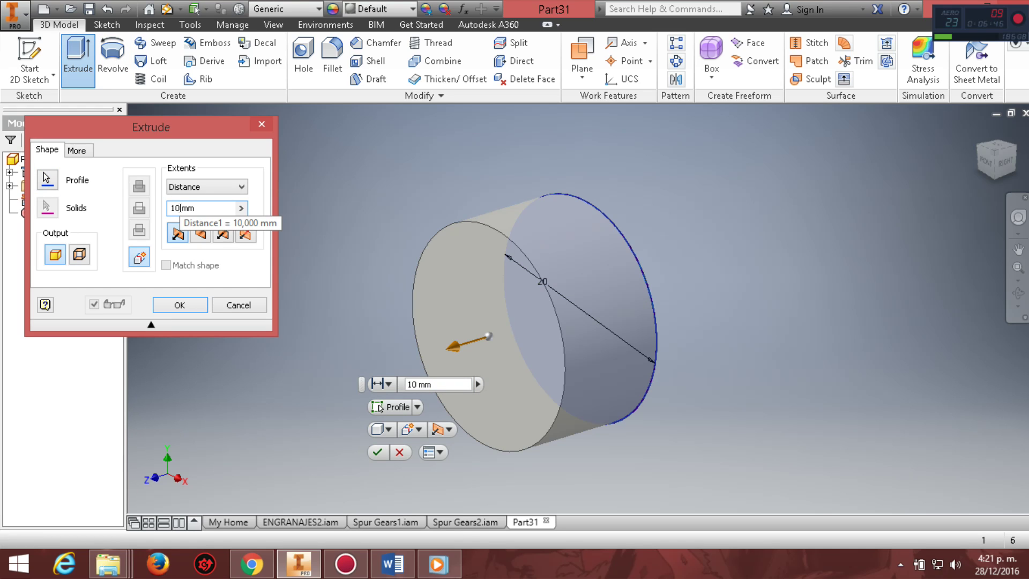
type("0")
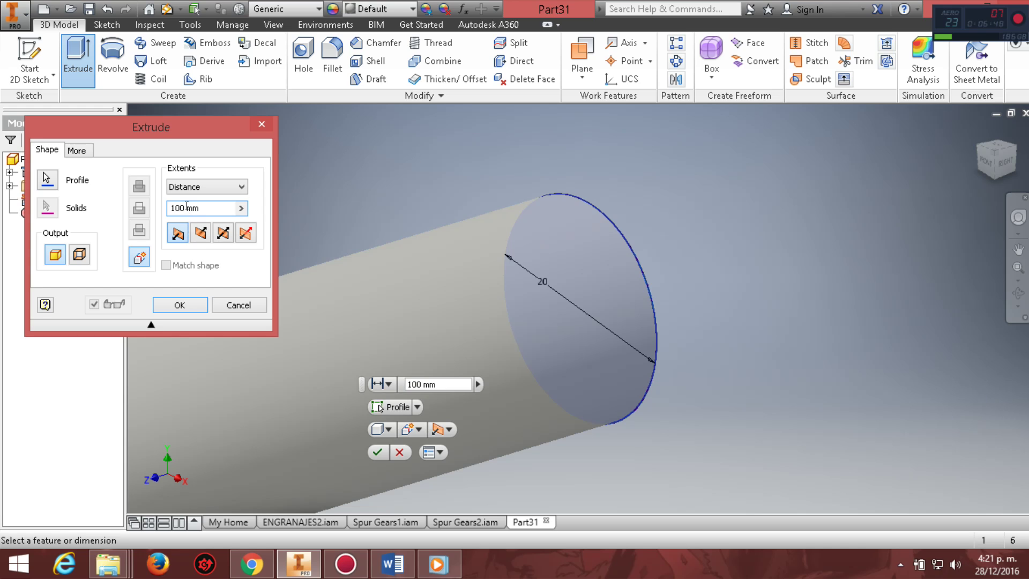
left_click(181, 305)
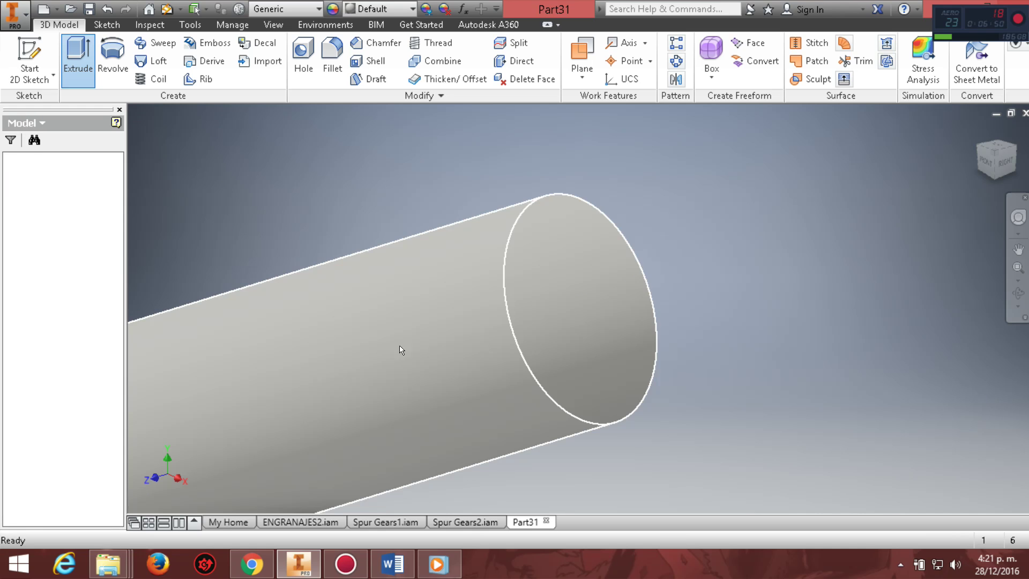
left_click(1018, 249)
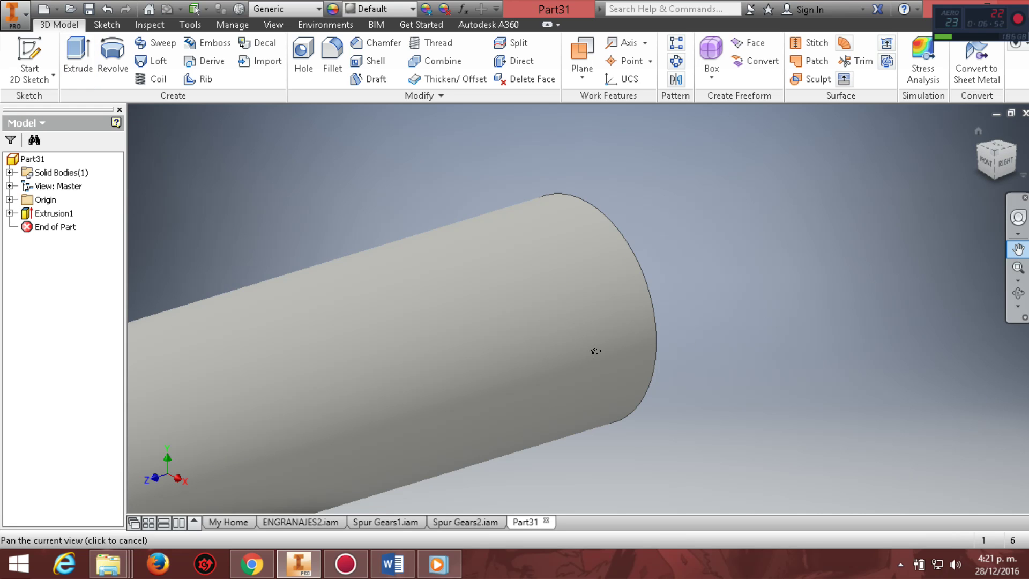
left_click_drag(613, 301, 761, 304)
scroll(761, 305, "up", 2)
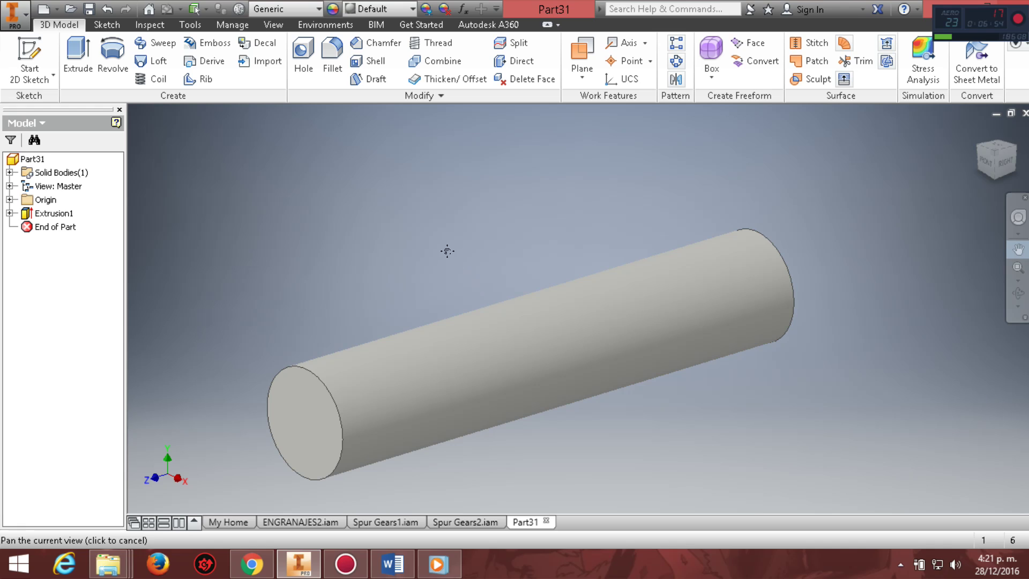
key("Escape")
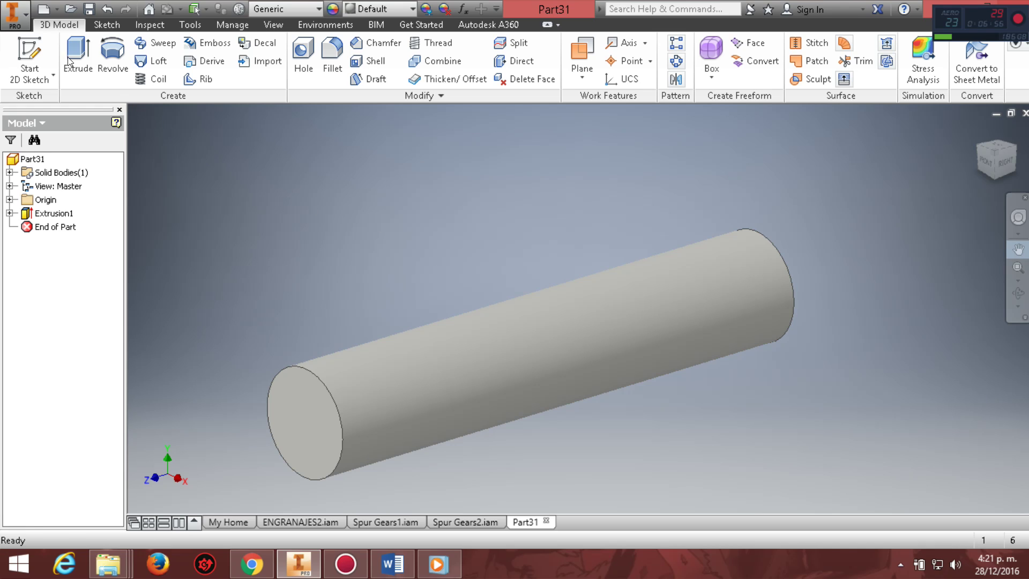
Step: Save the cylinder part as EJE.ipt in the ENGRANAJES folder
left_click(26, 26)
left_click(48, 163)
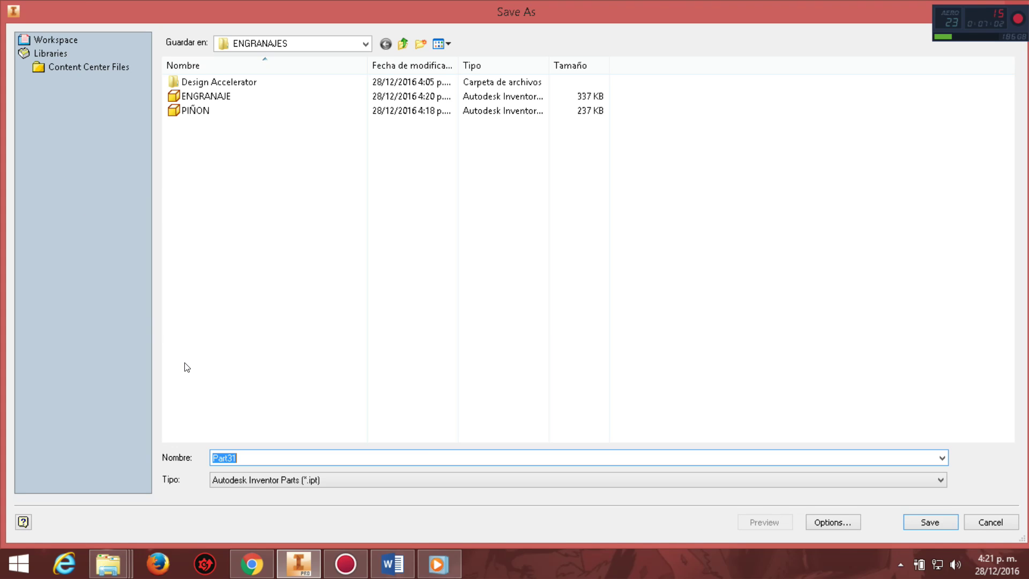
key("BackSpace")
left_click(942, 522)
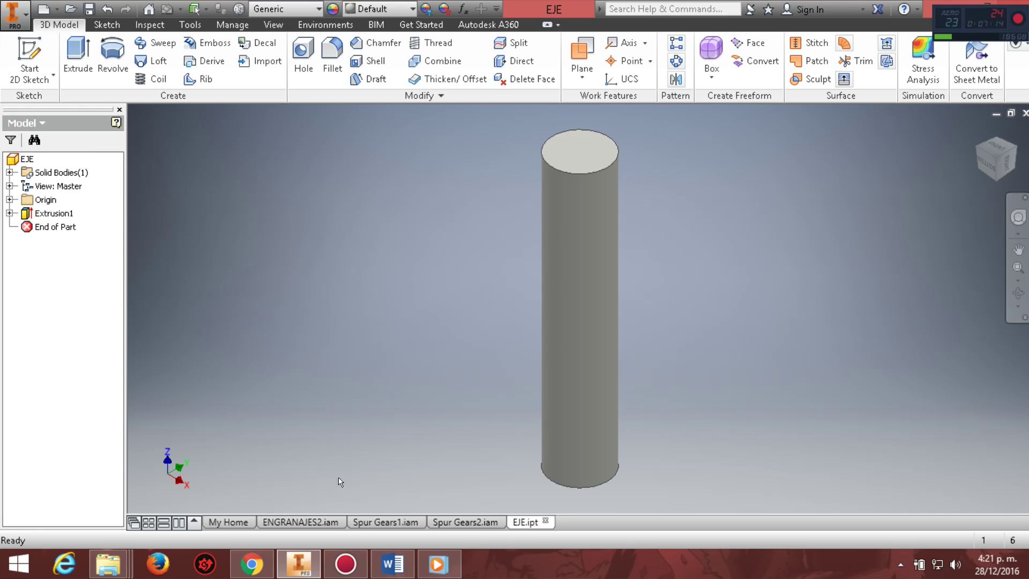
Step: Back in the ENGRANAJES2 assembly, unground the small gear Spur Gears:1
left_click(318, 521)
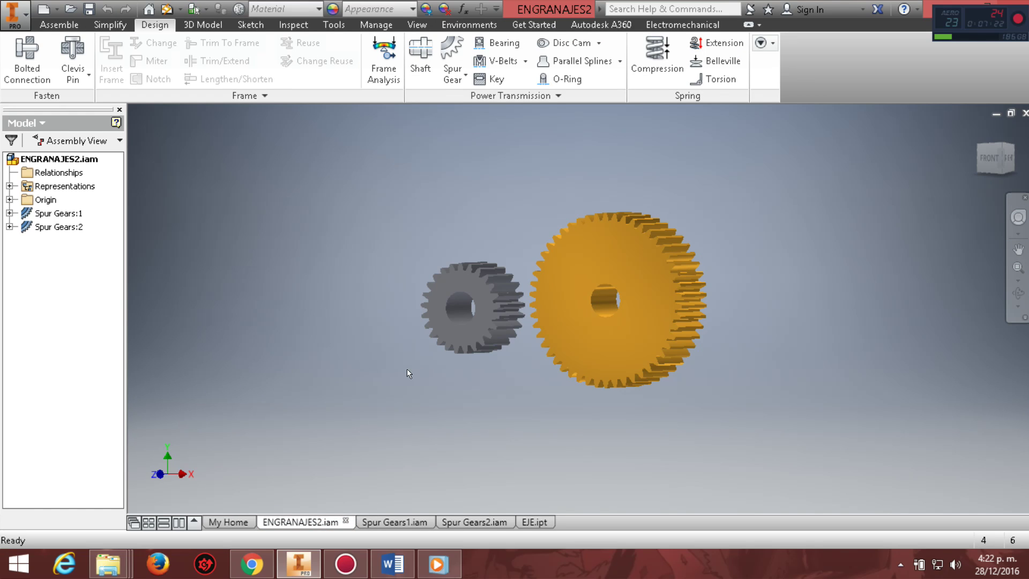
left_click(448, 343)
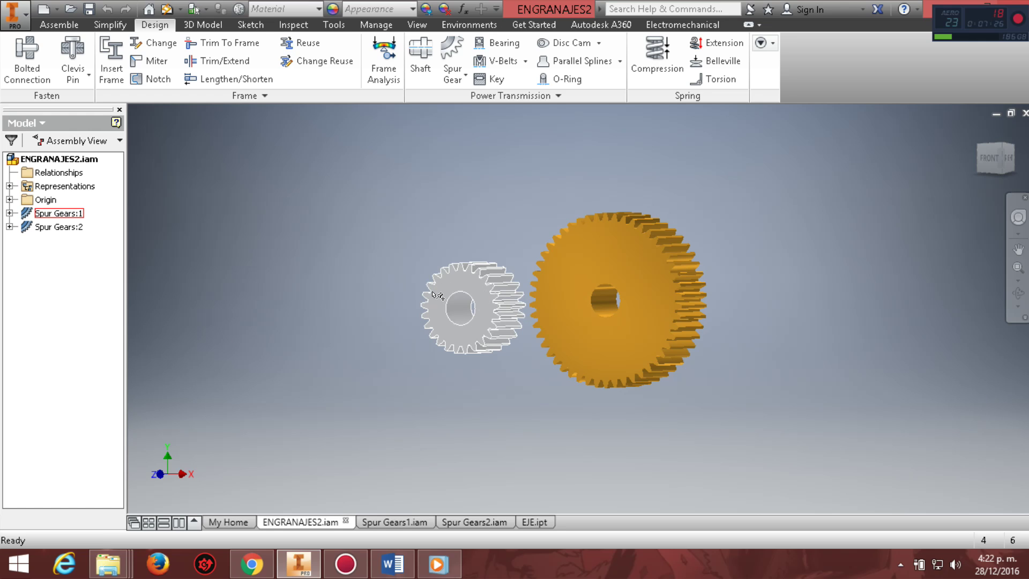
left_click(470, 288)
right_click(469, 289)
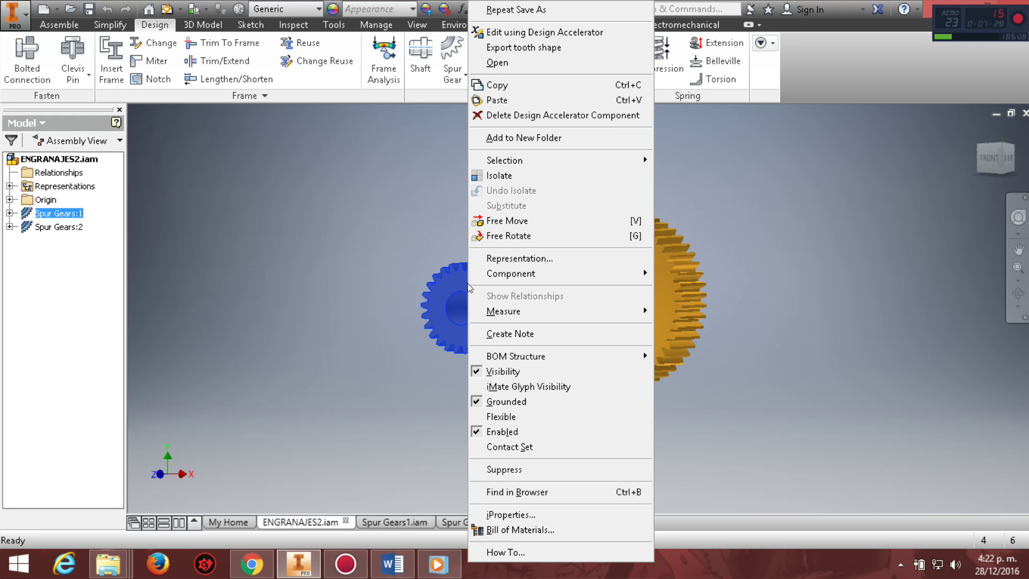
left_click(487, 403)
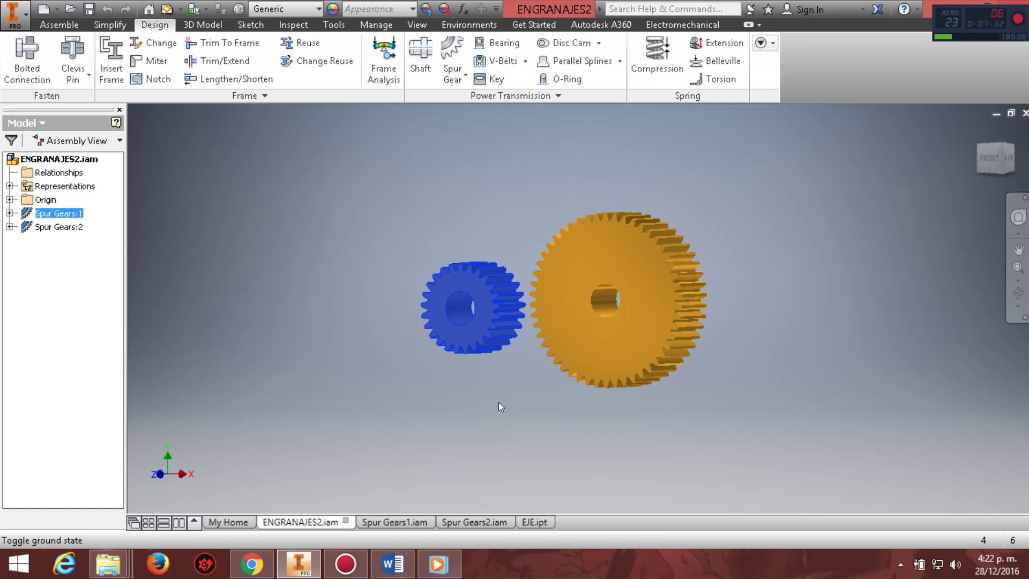
left_click(439, 389)
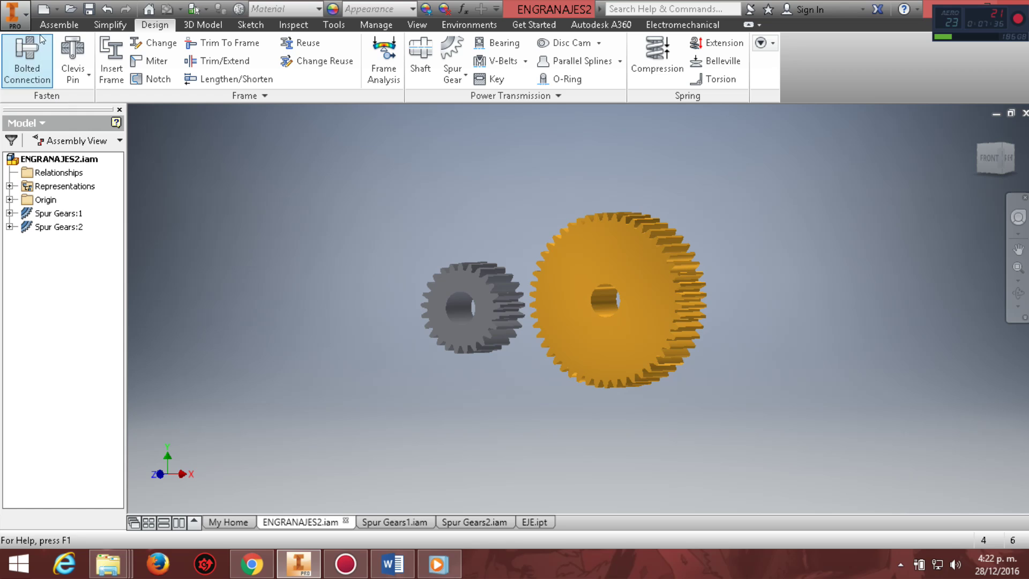
left_click(60, 26)
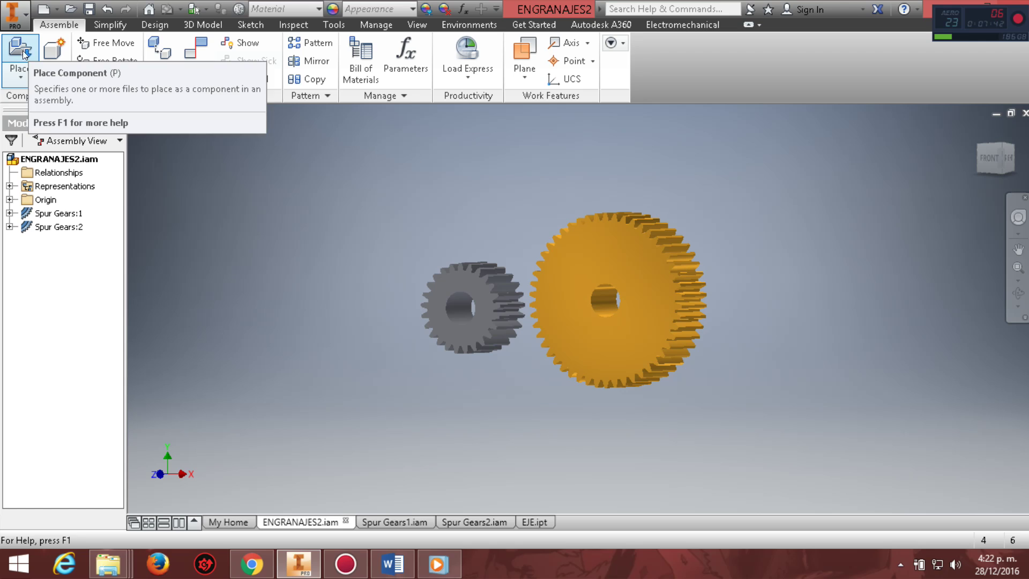
Step: Place one EJE shaft from the ENGRANAJES folder into the assembly
left_click(22, 50)
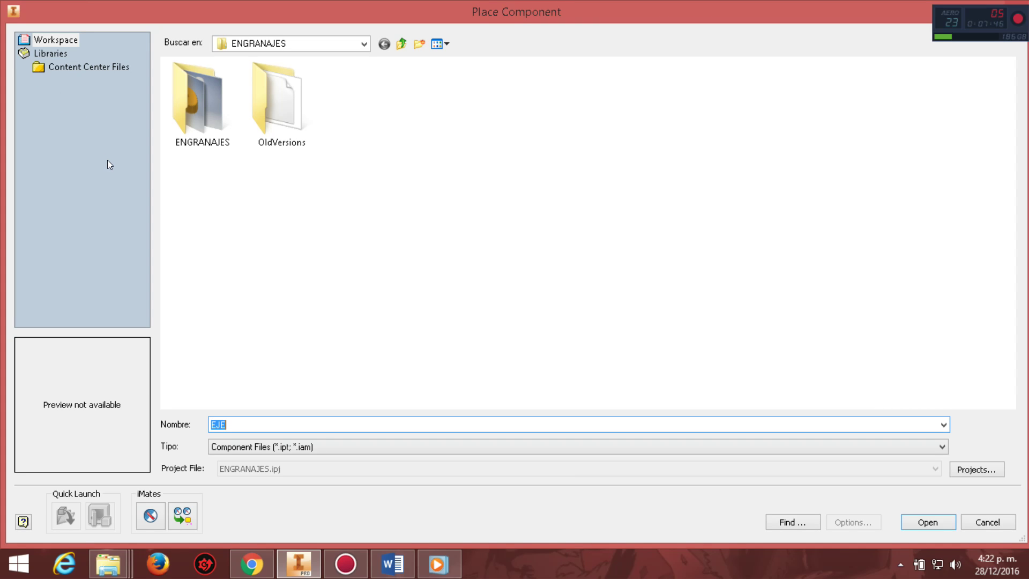
left_click(61, 66)
left_click(57, 39)
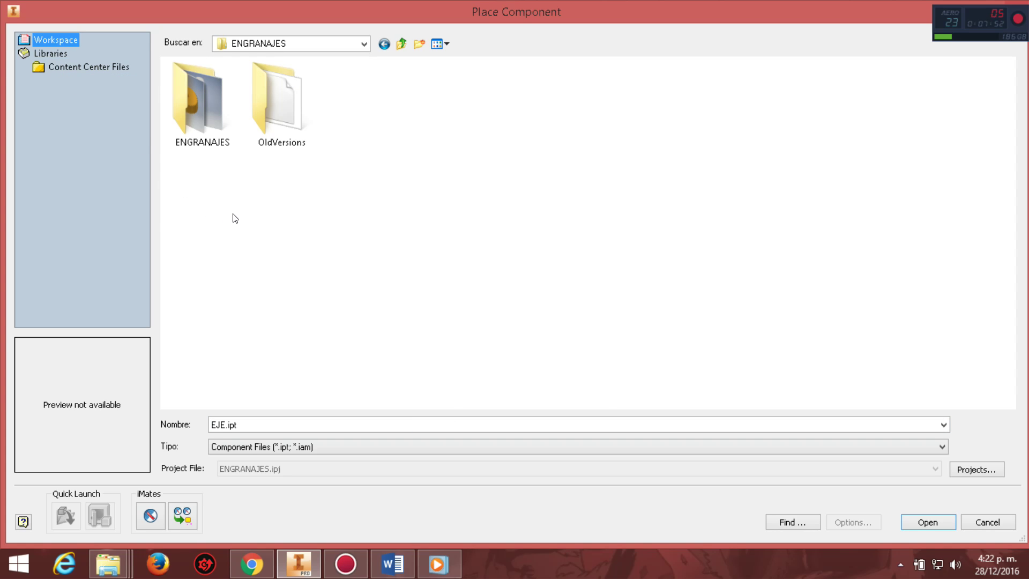
double_click(223, 123)
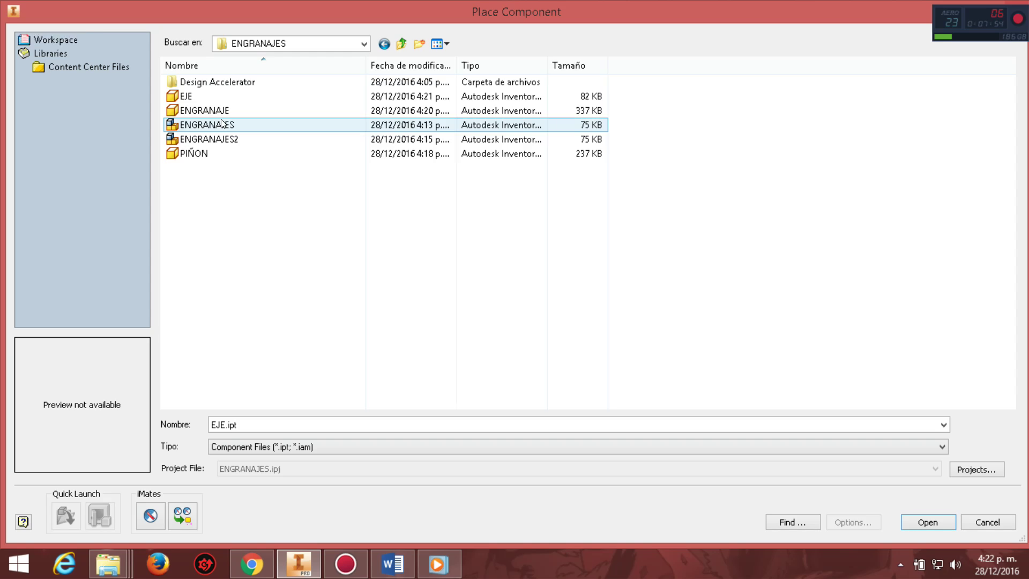
double_click(203, 97)
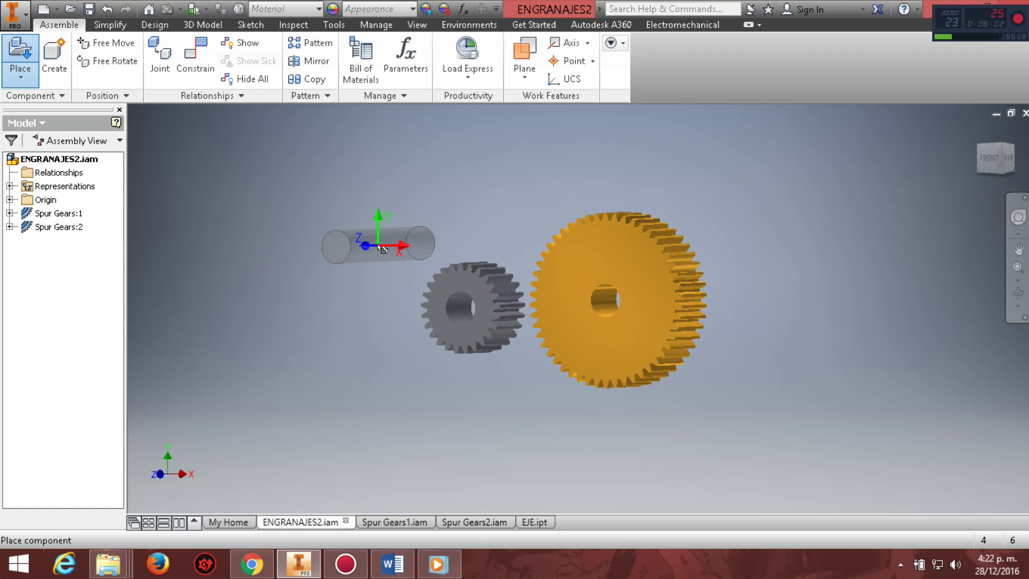
left_click(379, 247)
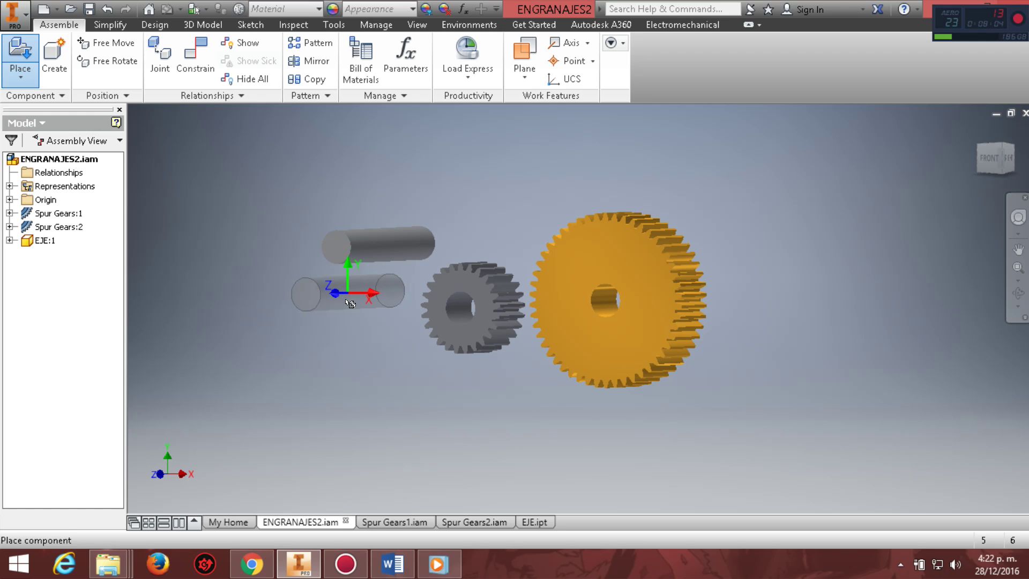
key("Escape")
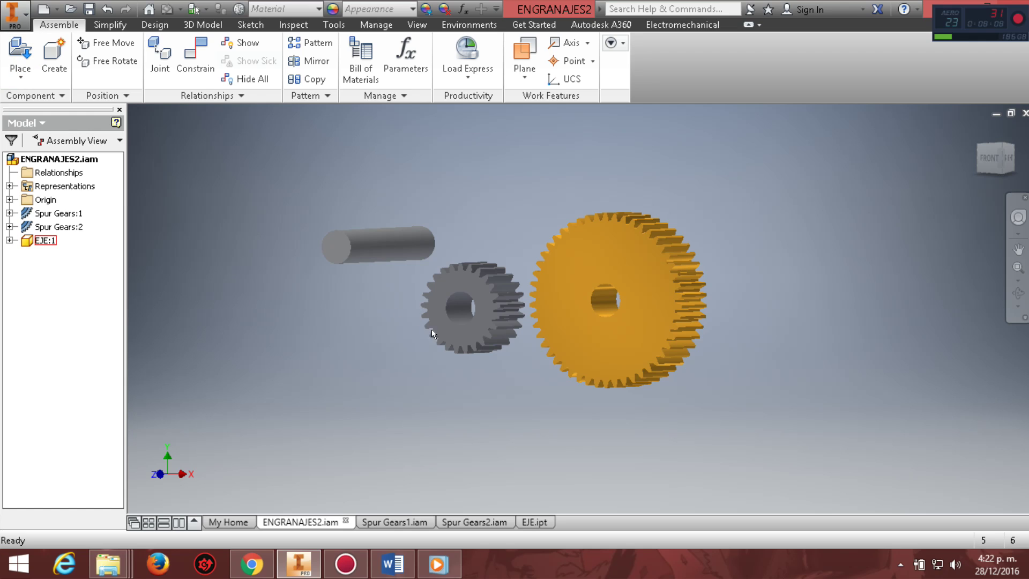
Step: Set the EJE:1 shaft as grounded so it stays fixed
left_click(362, 246)
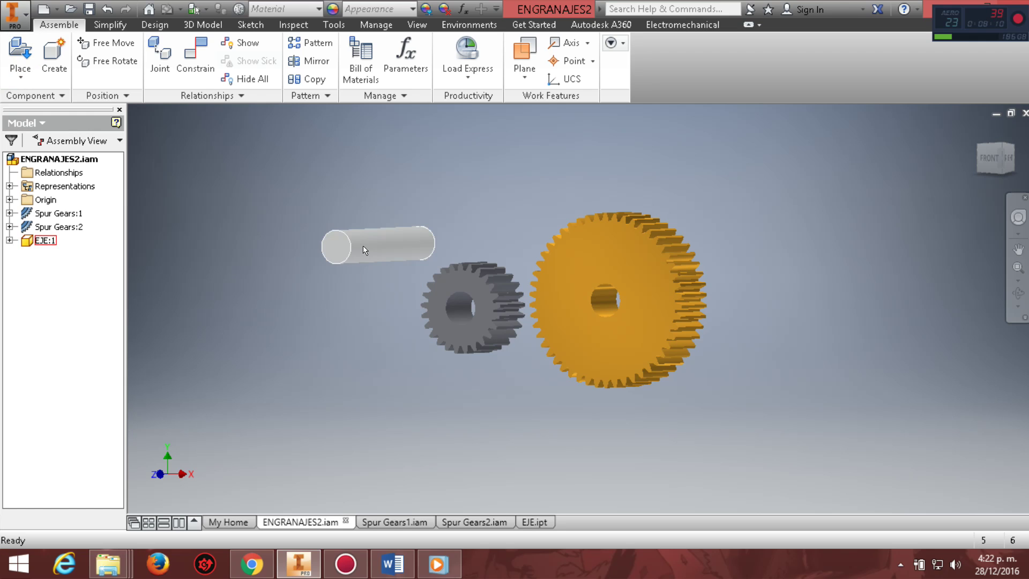
right_click(363, 245)
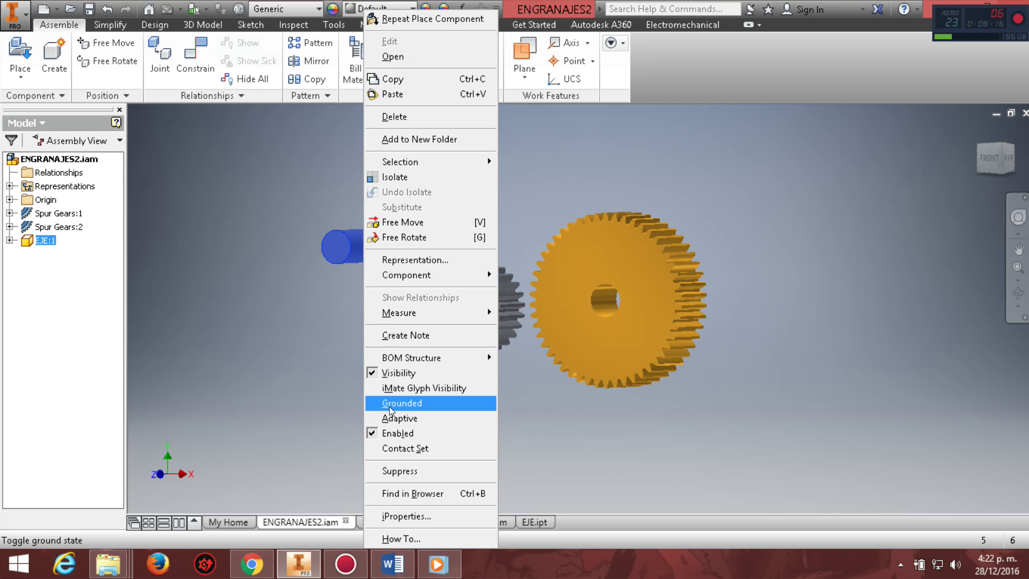
left_click(389, 405)
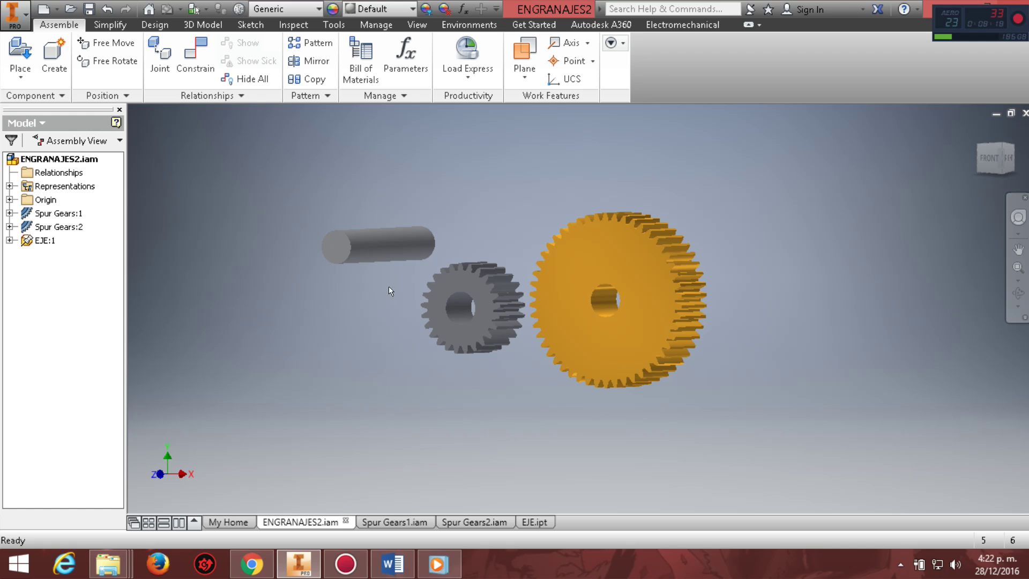
left_click(394, 169)
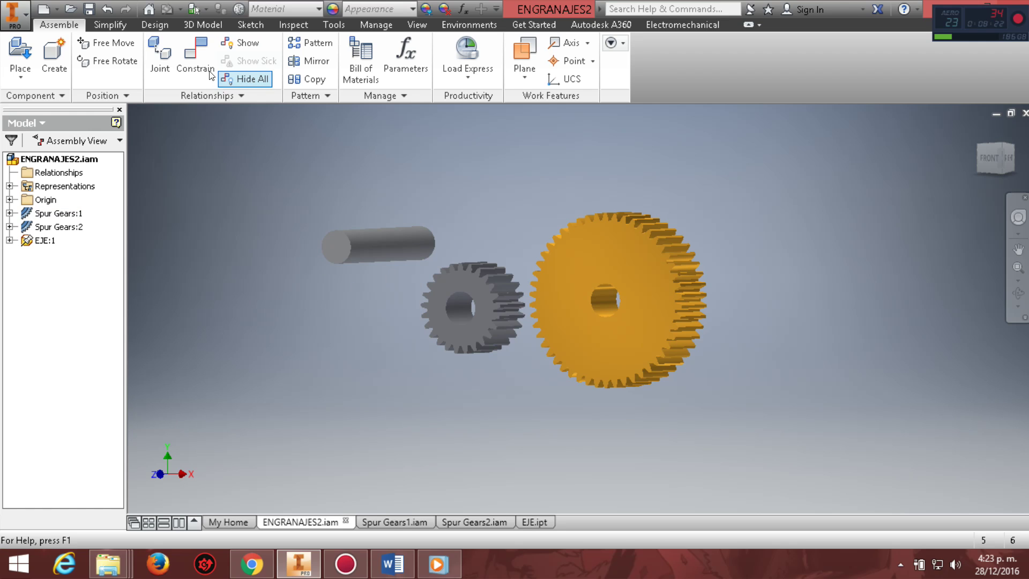
Step: Seat the 25-tooth gear's bore on the EJE shaft end with an aligned Insert constraint
left_click(195, 56)
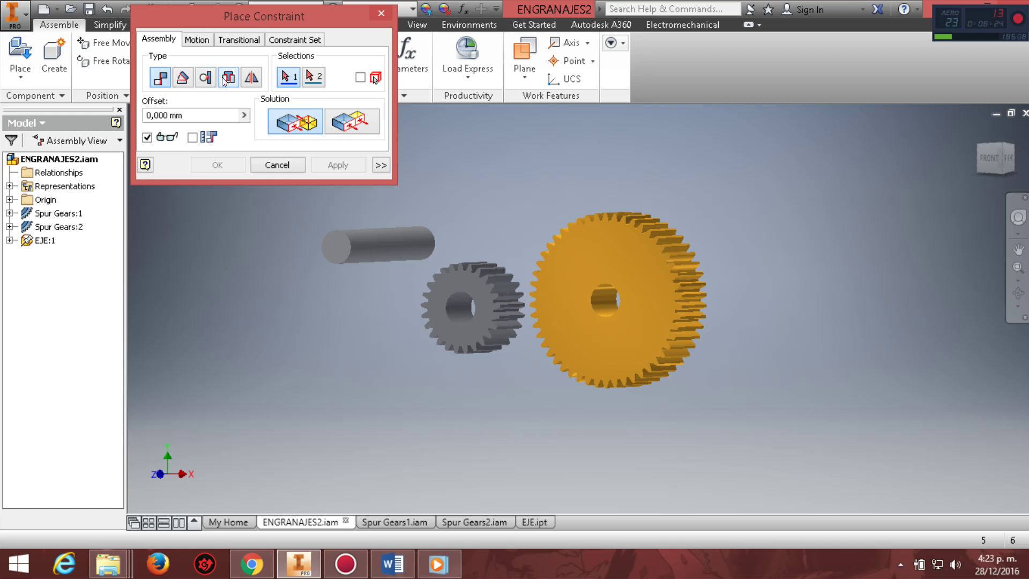
left_click(228, 79)
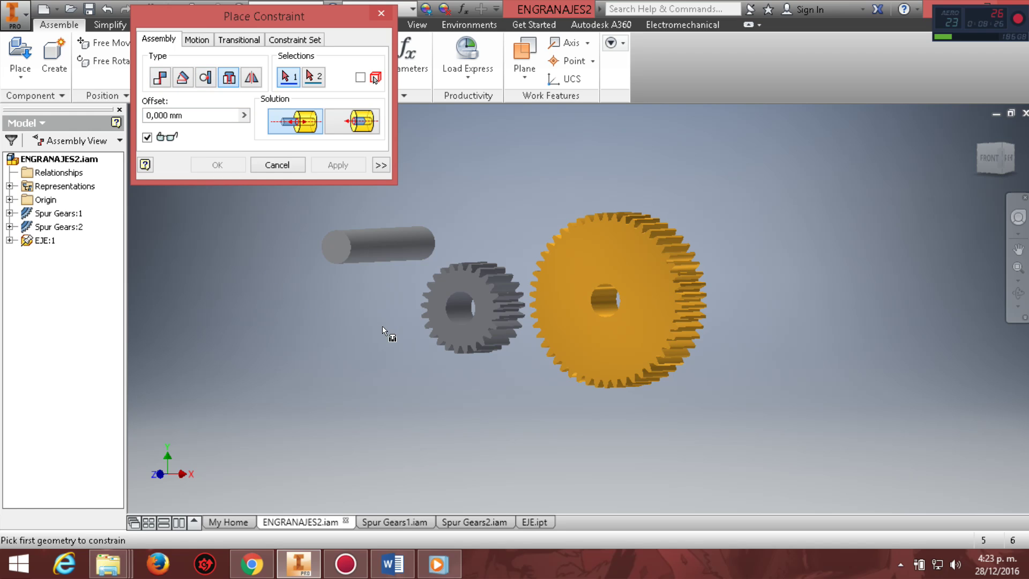
left_click(458, 318)
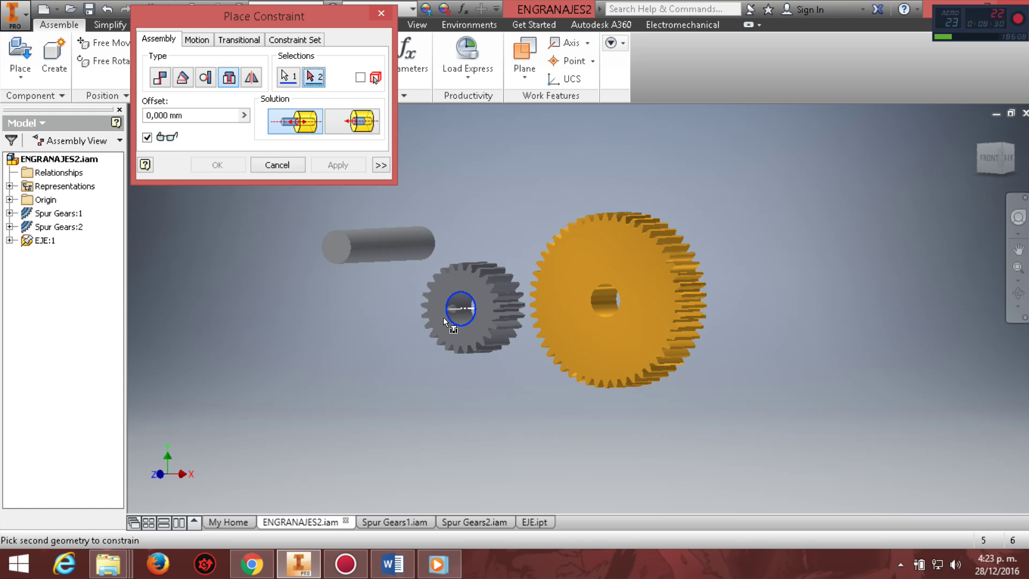
left_click(345, 257)
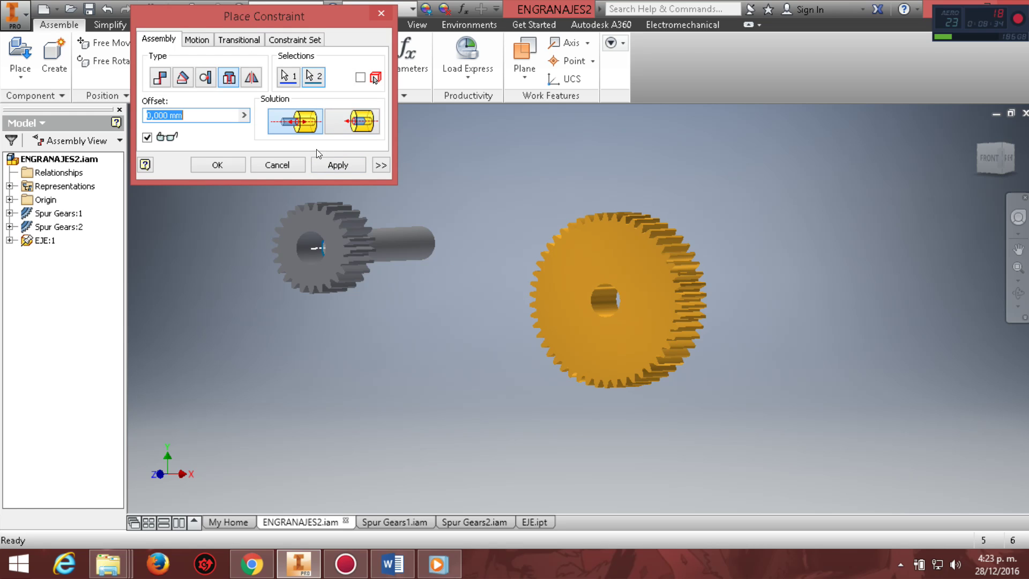
left_click(354, 124)
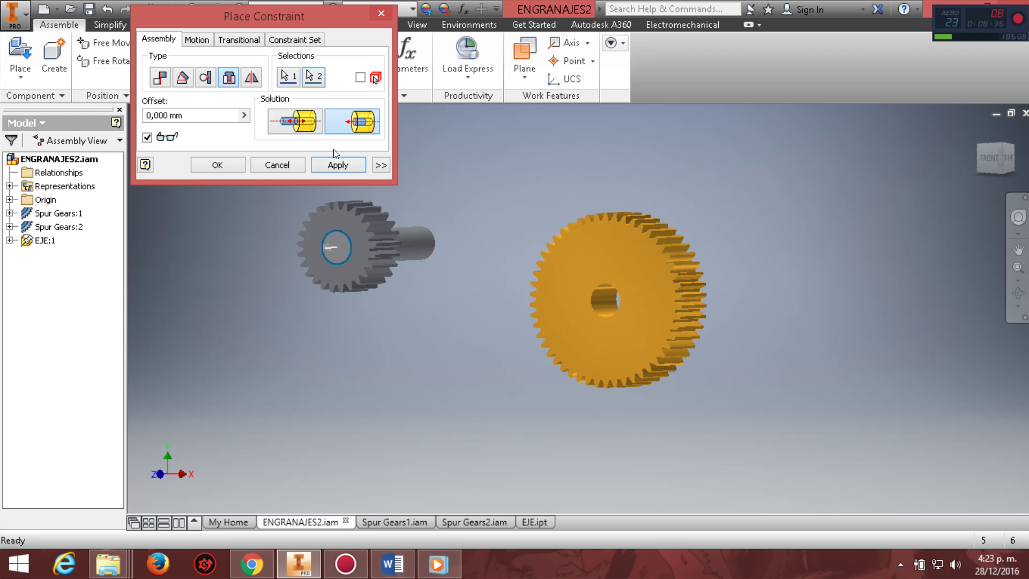
left_click(332, 165)
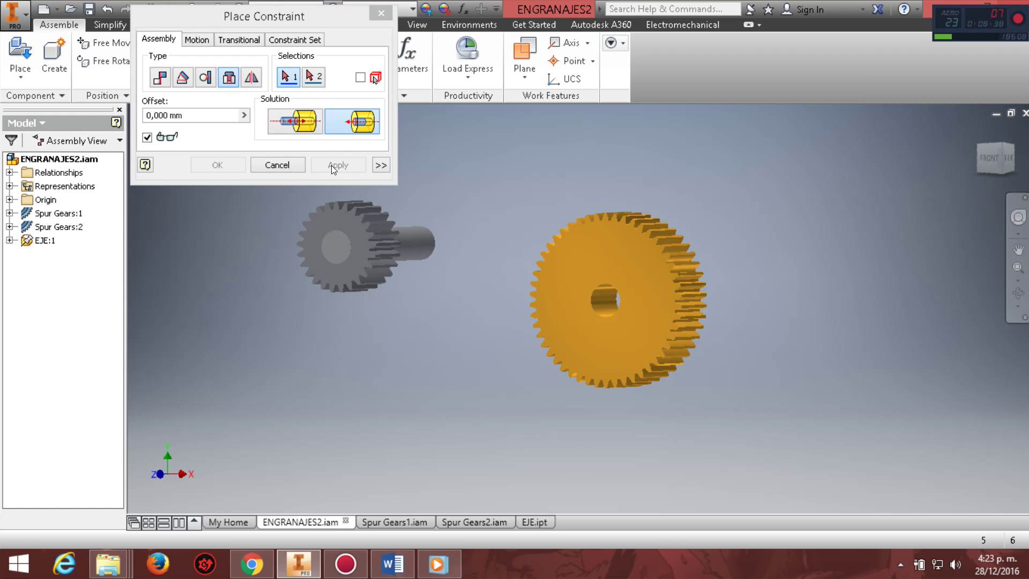
left_click(289, 166)
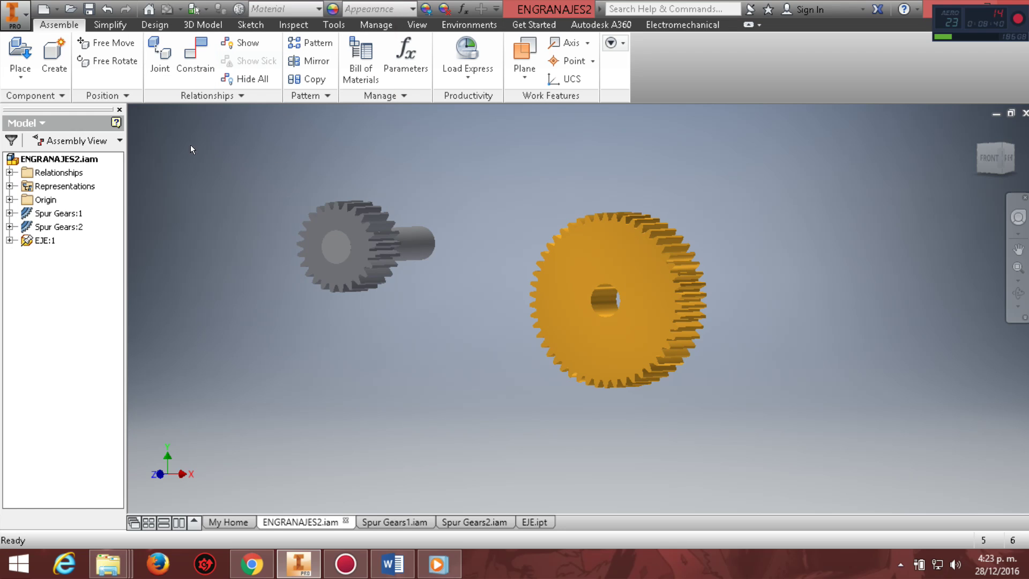
Step: Place a second EJE shaft (EJE:2) into the assembly
left_click(21, 54)
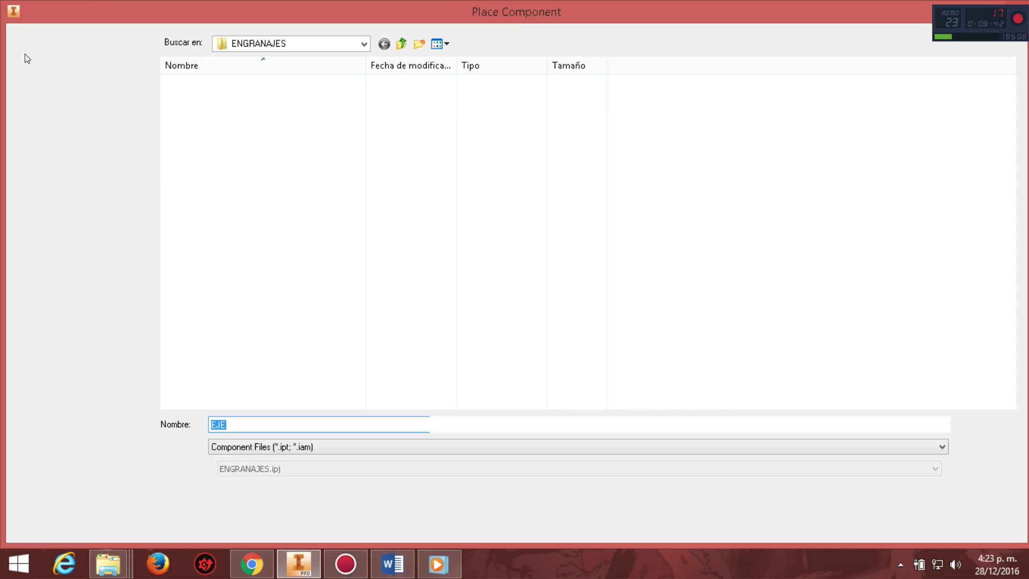
left_click(180, 97)
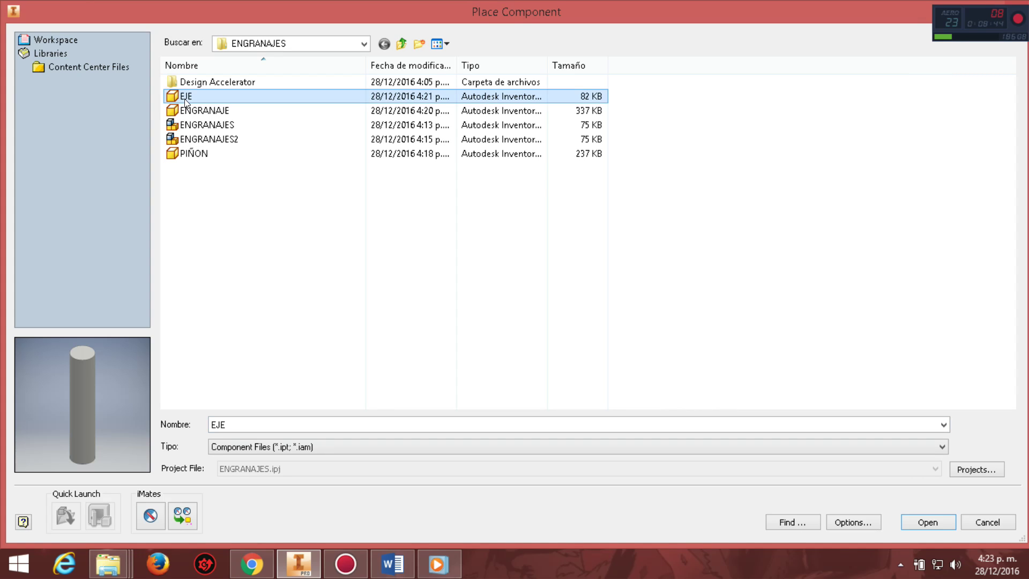
left_click(921, 527)
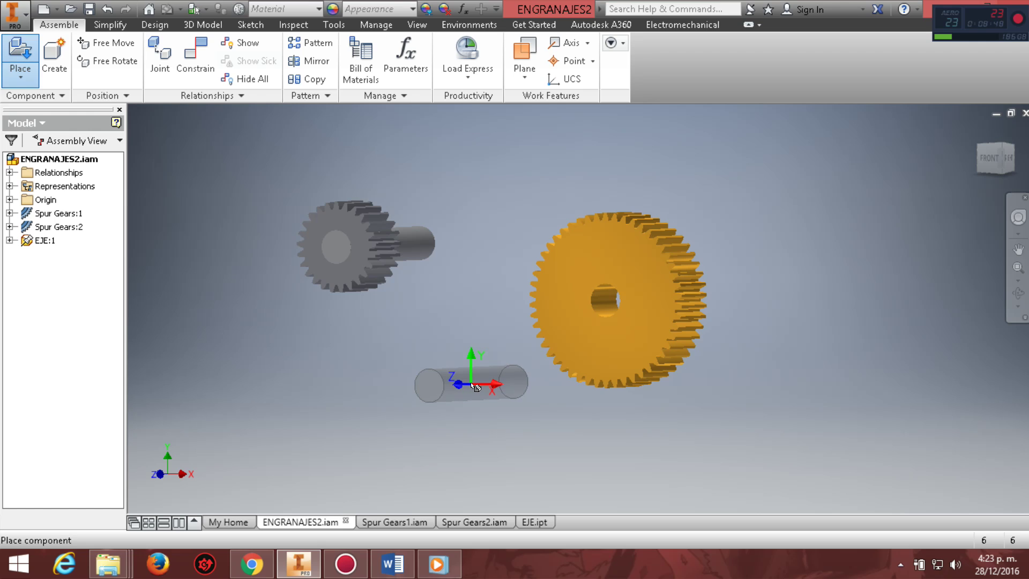
left_click(471, 382)
key("Escape")
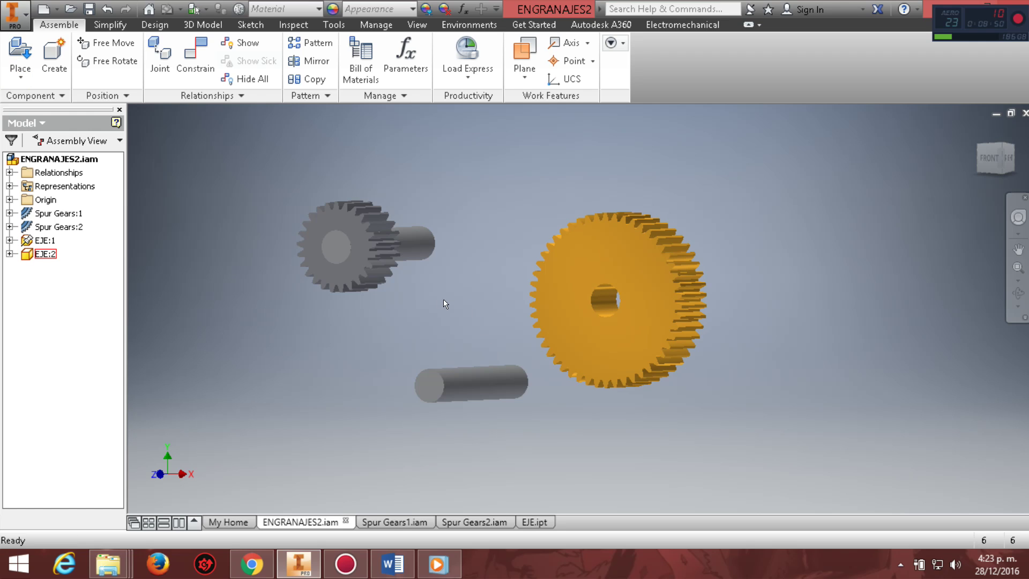
Step: Mount the 50-tooth gear's bore on the new shaft end with an aligned Insert constraint
left_click(207, 69)
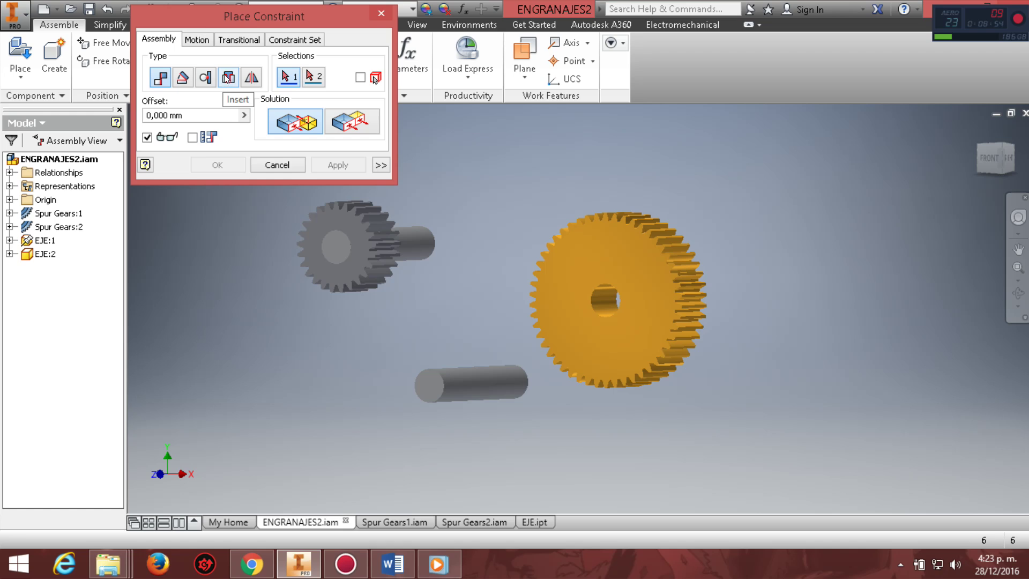
left_click(228, 78)
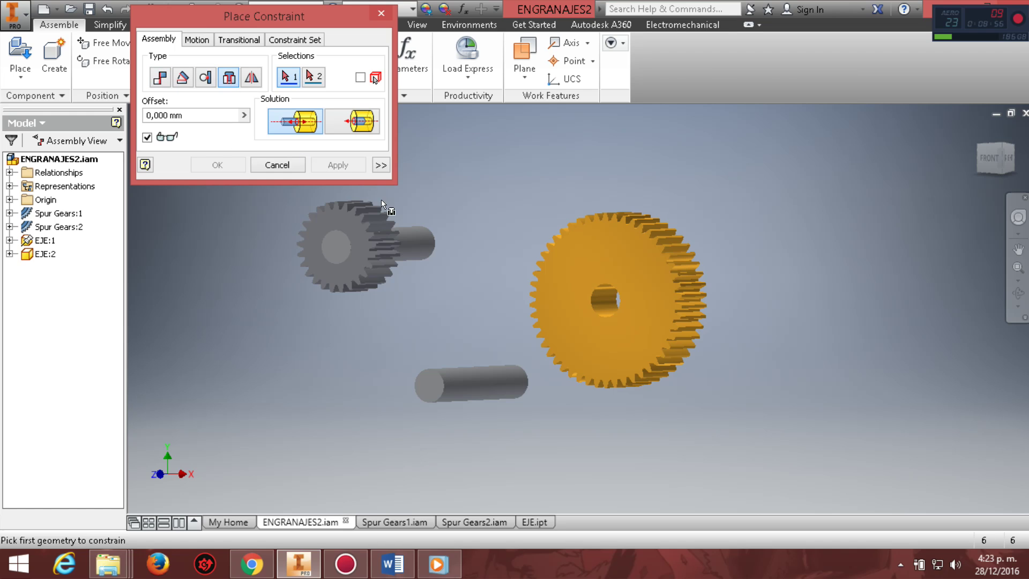
left_click(607, 315)
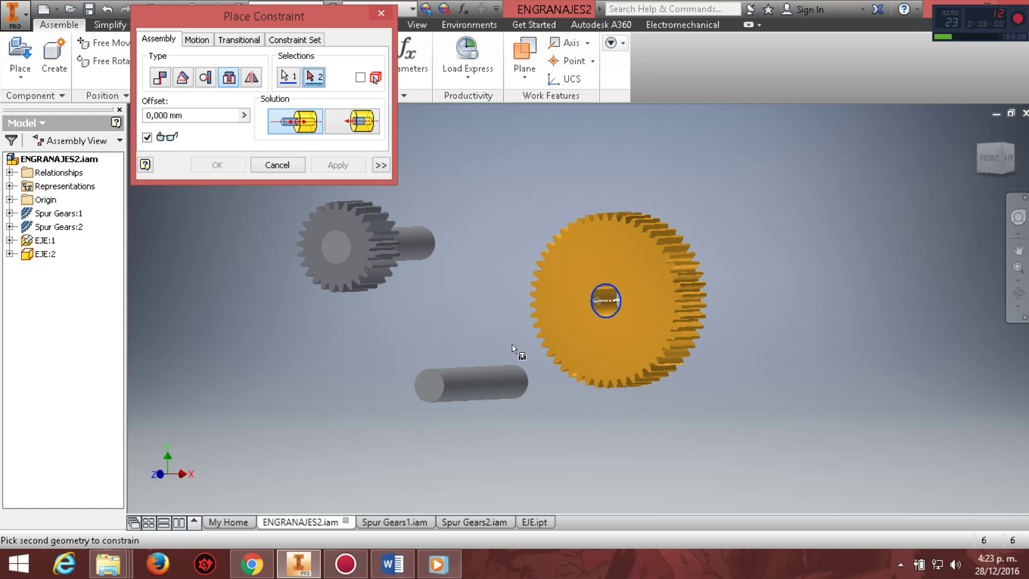
left_click(442, 386)
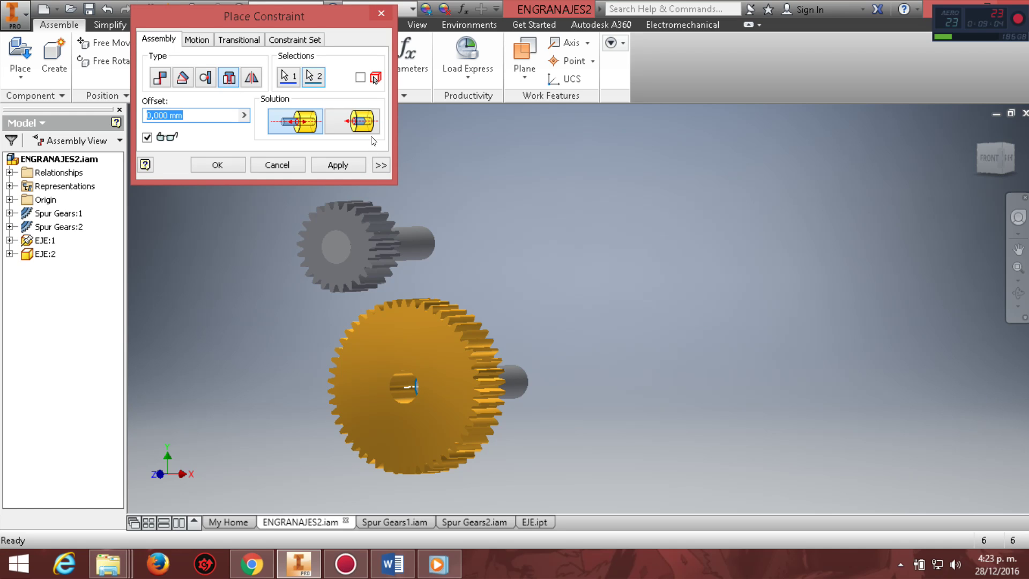
left_click(354, 127)
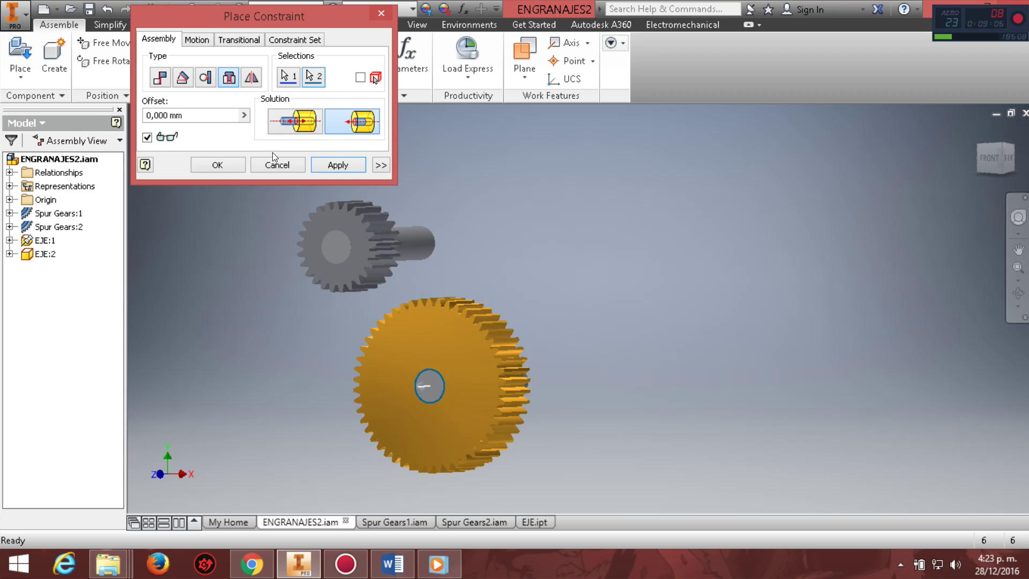
left_click(336, 164)
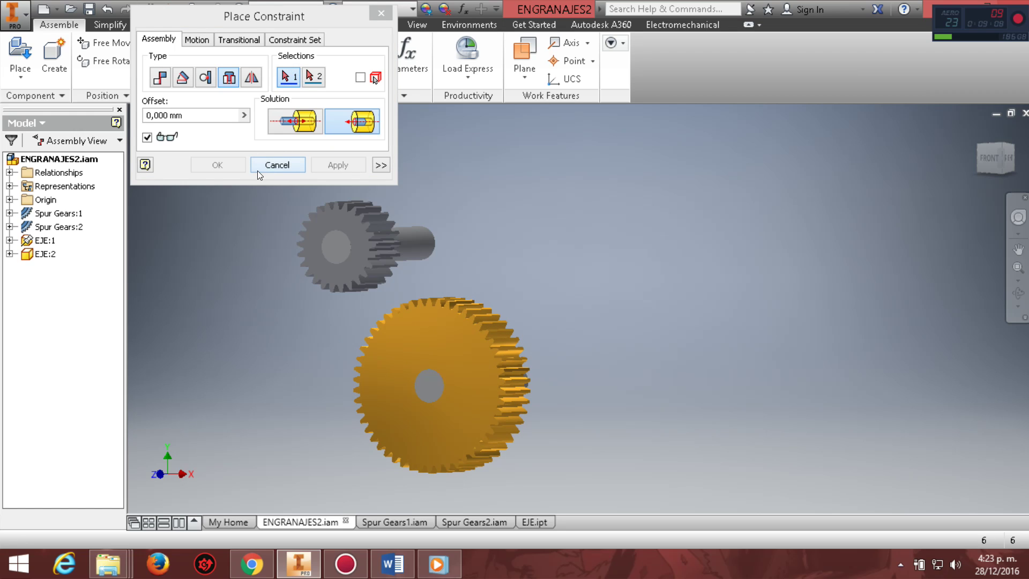
left_click(272, 166)
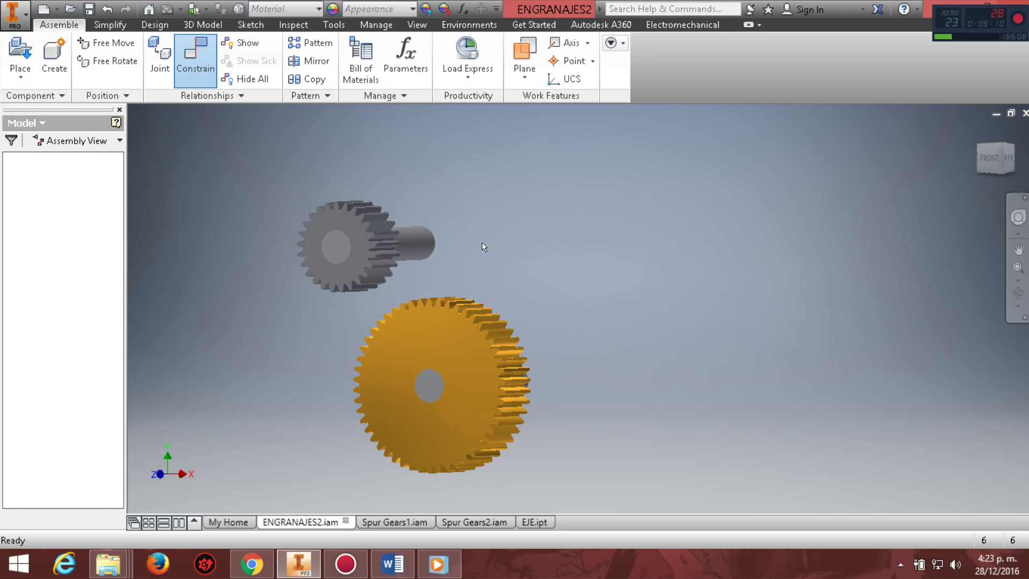
Step: In front view, drag the large gear beside the small gear until their teeth mesh
left_click(988, 158)
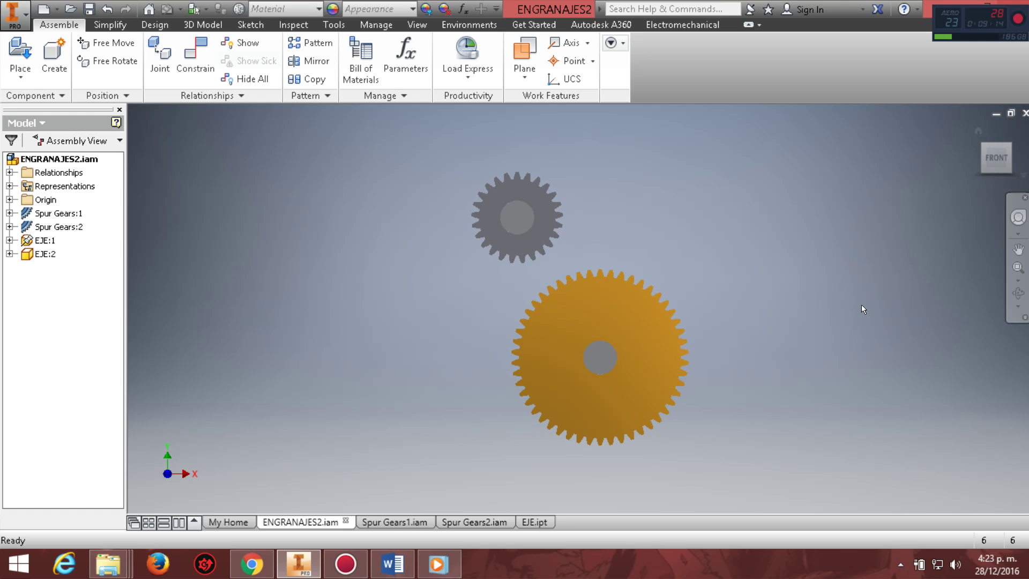
left_click(1016, 249)
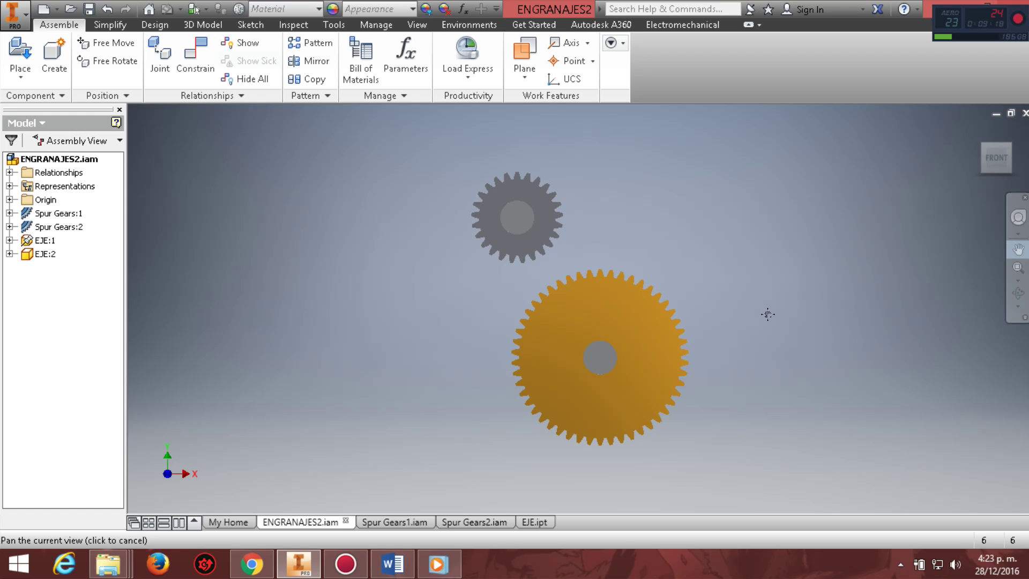
key("Escape")
left_click_drag(610, 345, 670, 236)
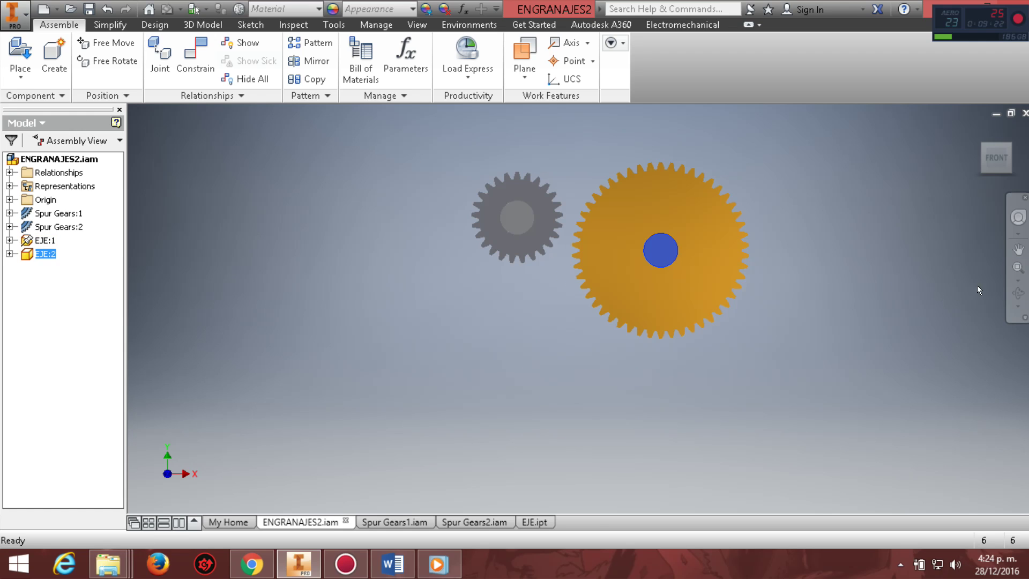
left_click(1016, 253)
left_click_drag(582, 260, 568, 362)
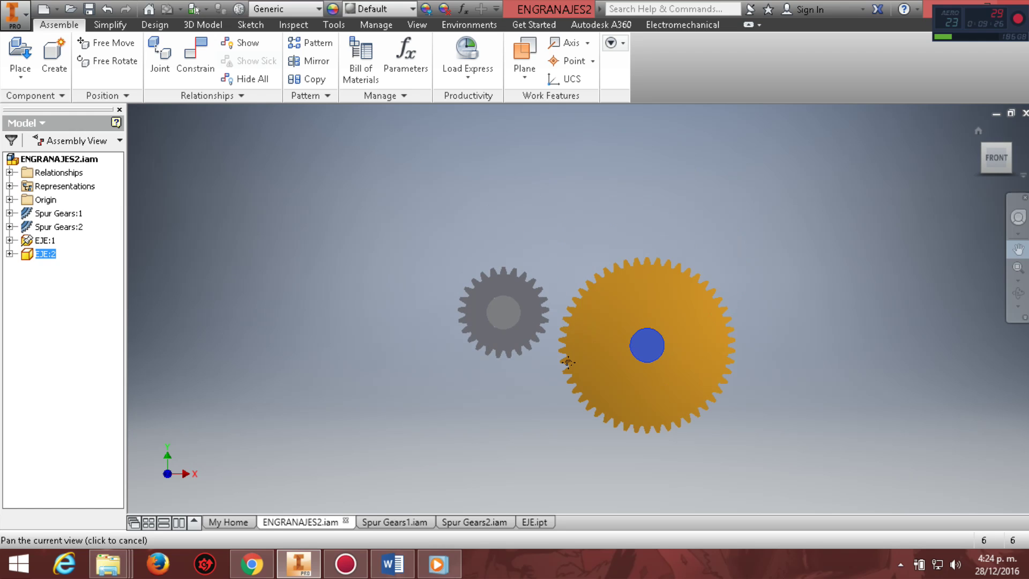
key("Escape")
left_click_drag(637, 352, 639, 307)
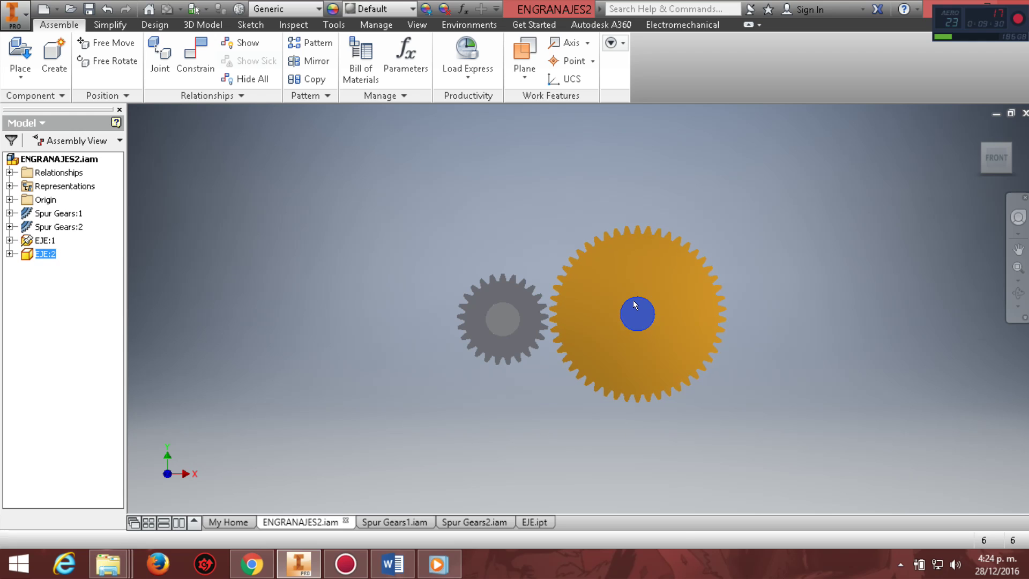
scroll(632, 301, "up", 3)
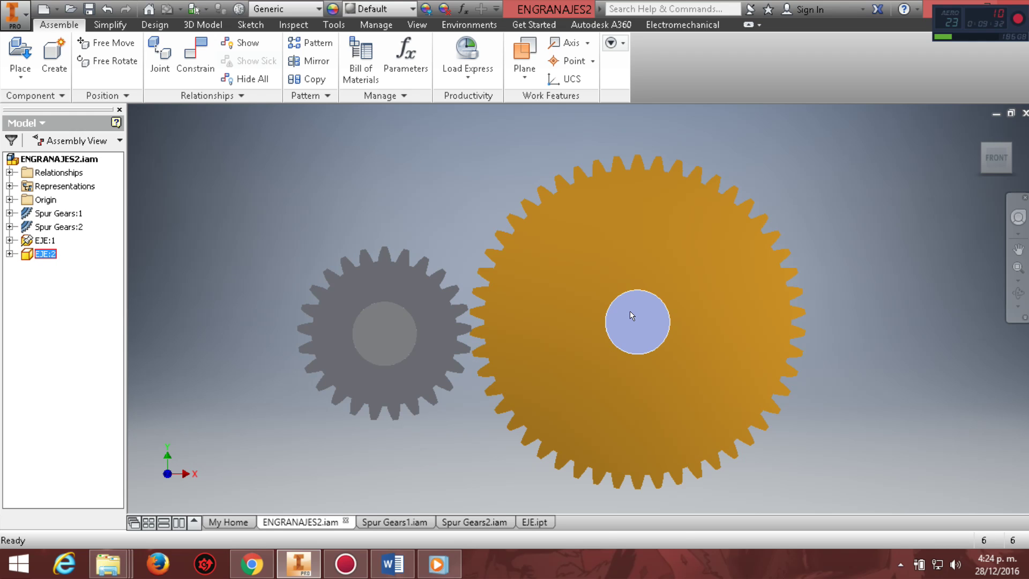
mouse_move(630, 315)
left_mouse_down()
mouse_move(623, 347)
mouse_move(616, 337)
left_mouse_up()
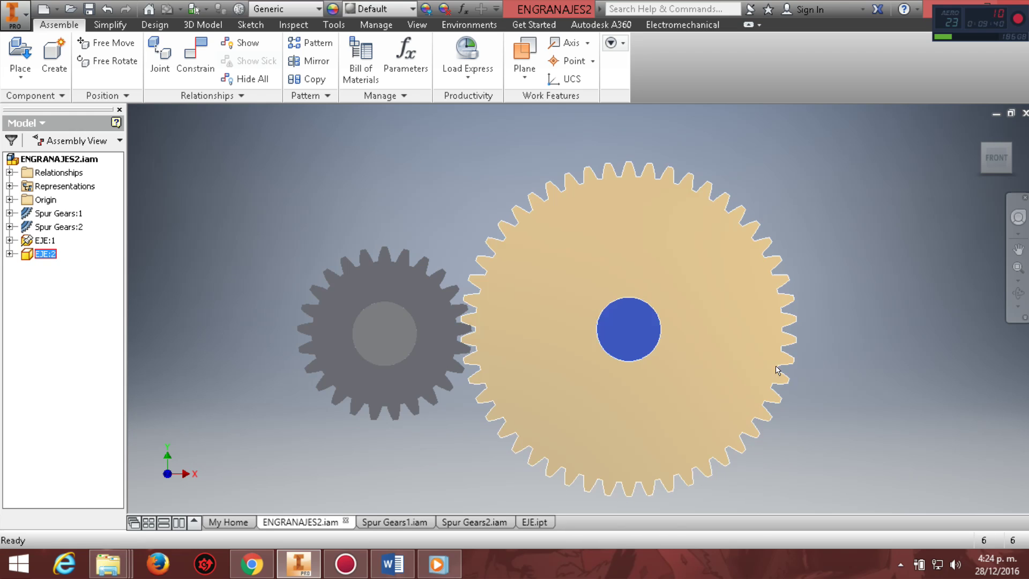
left_click(892, 390)
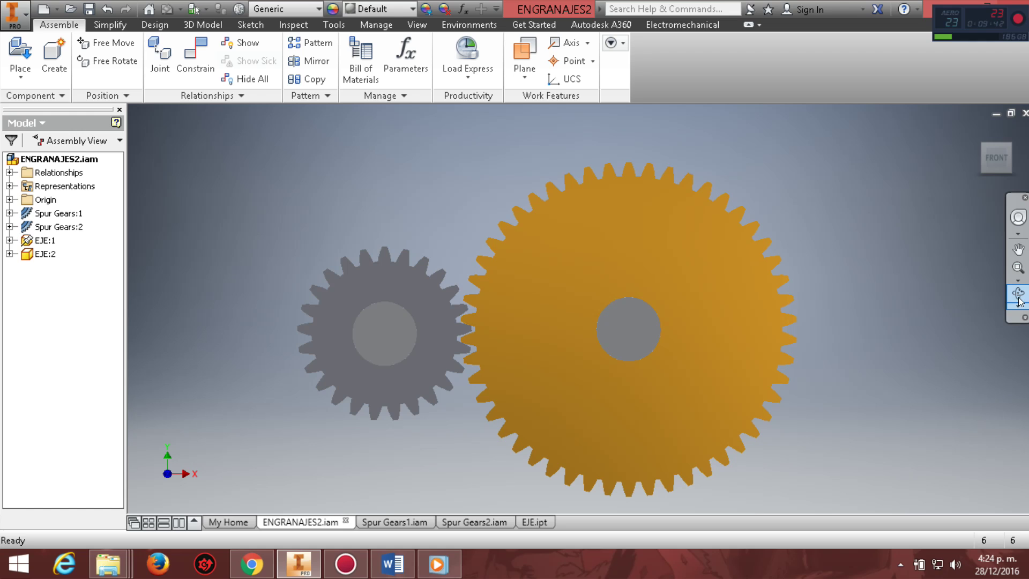
Step: From the left view, slide the large gear axially into the small gear's plane, then return face-on
left_click(1018, 294)
left_click_drag(583, 352, 791, 356)
key("Escape")
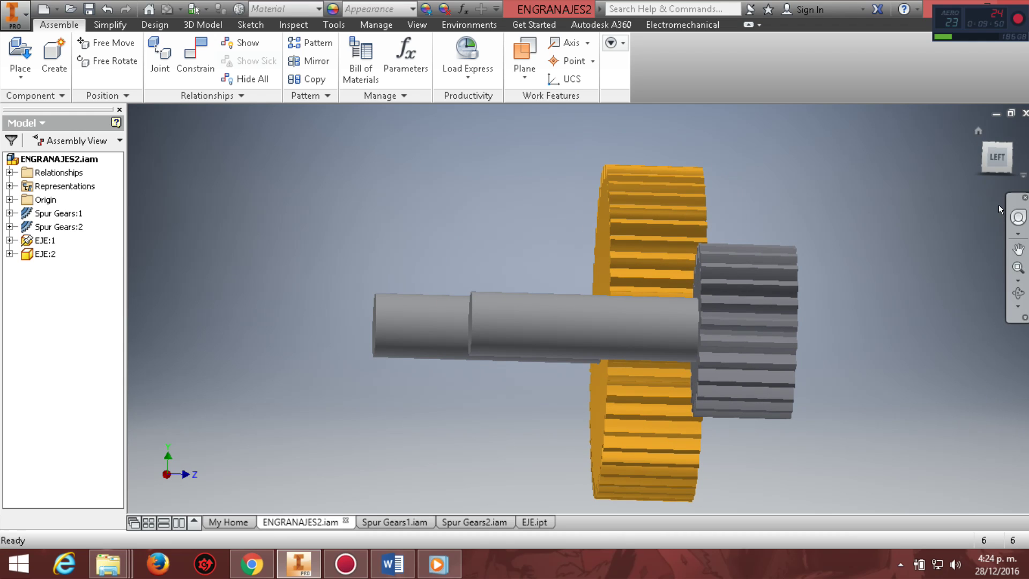
left_click(997, 157)
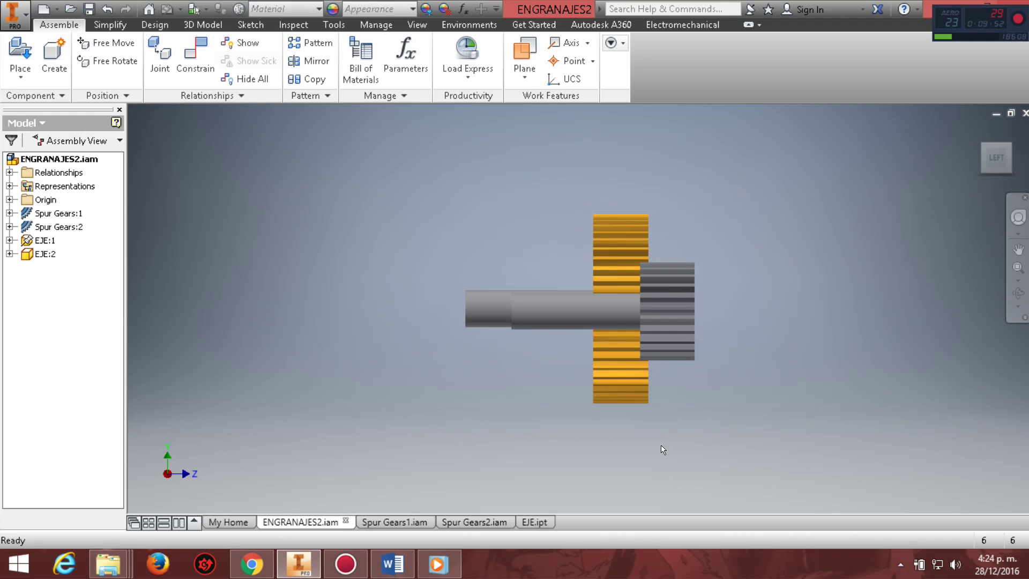
left_click_drag(628, 384, 670, 384)
left_click(802, 370)
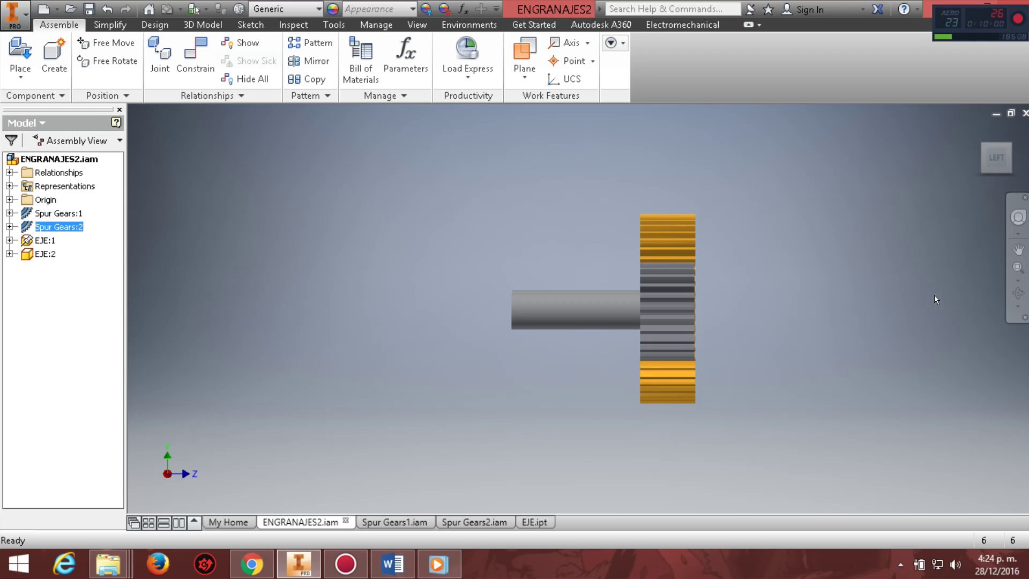
left_click(1017, 293)
left_click_drag(680, 329, 539, 327)
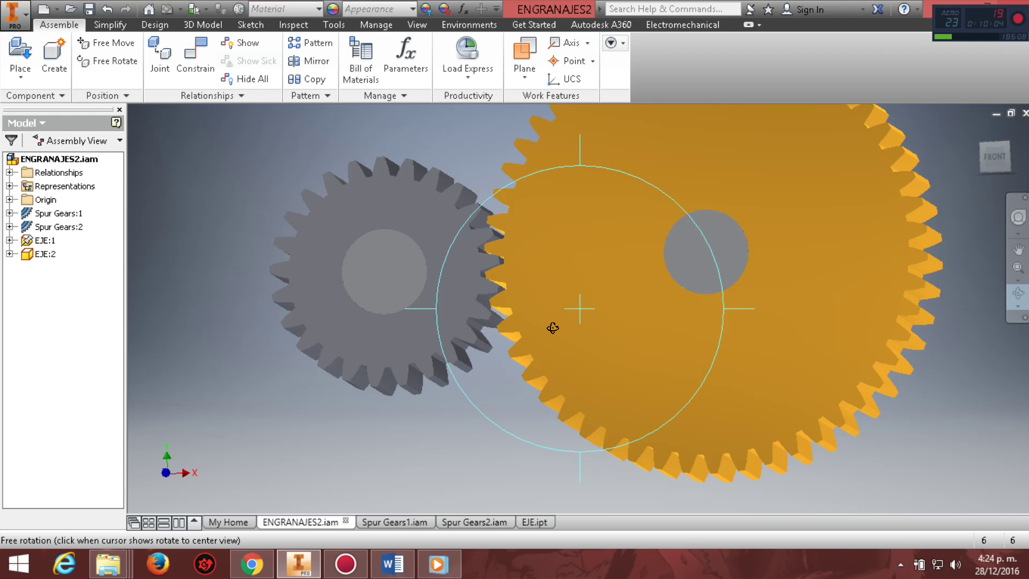
scroll(553, 328, "up", 2)
left_click_drag(553, 328, 550, 322)
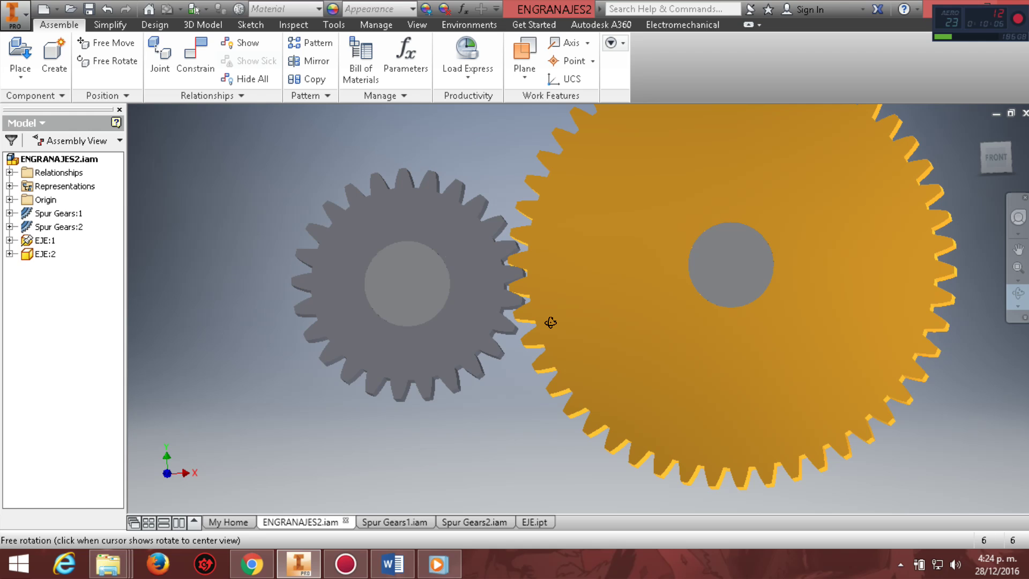
key("F5")
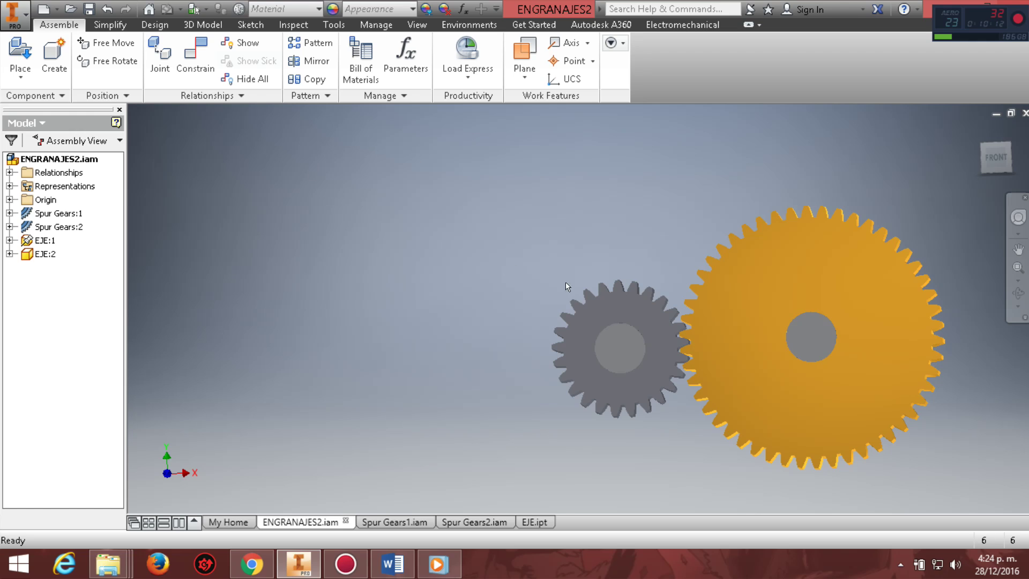
Step: Make the second shaft EJE:2 grounded
right_click(813, 337)
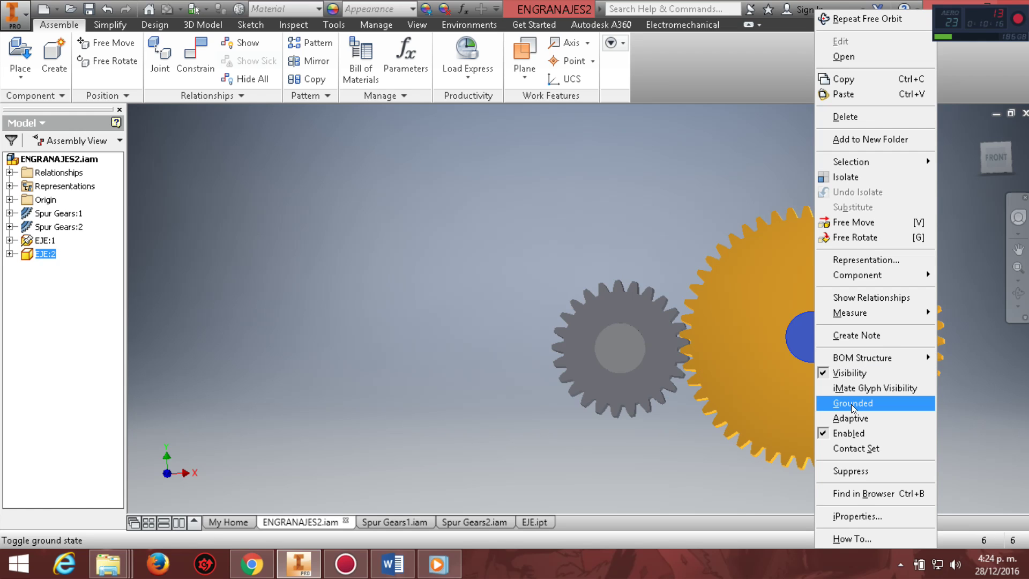
left_click(850, 405)
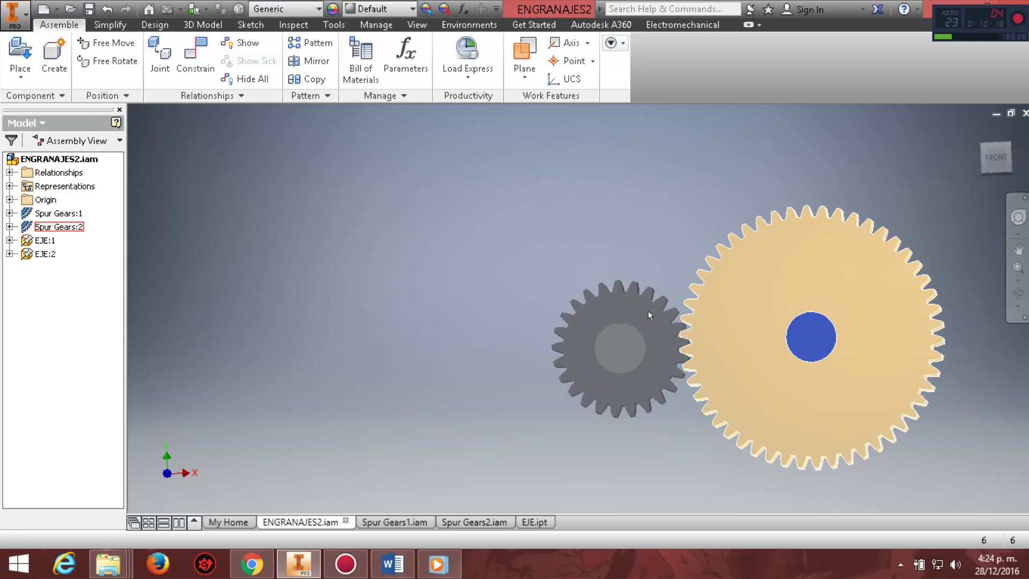
left_click(436, 149)
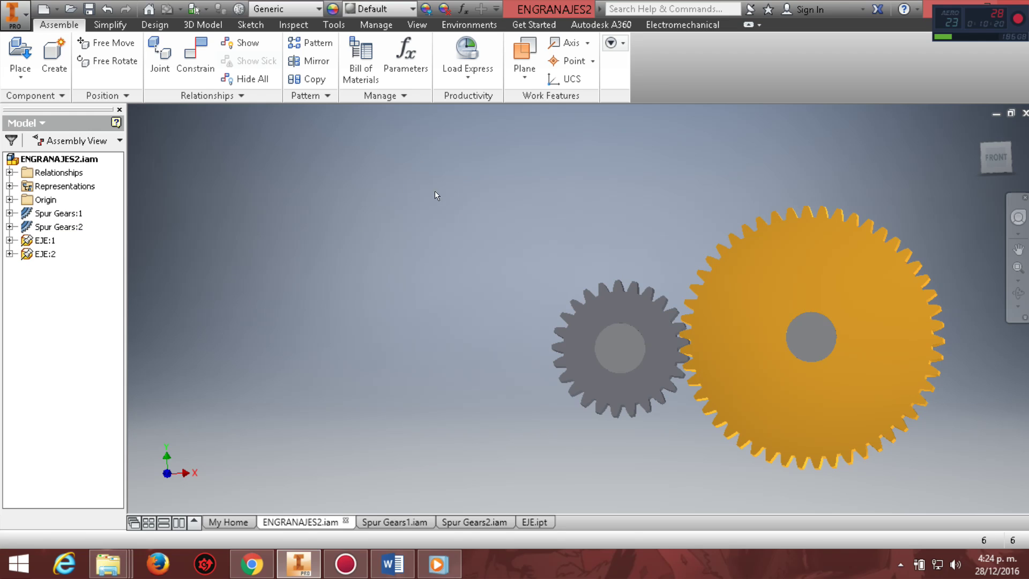
Step: Start a Motion rotation constraint with the Reverse solution and a 25/50 ratio
left_click(187, 64)
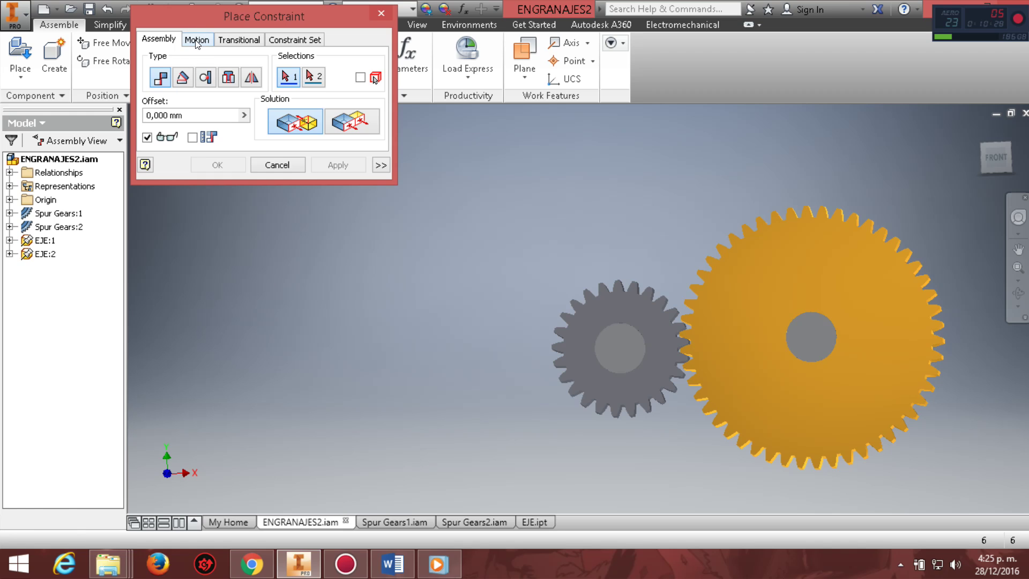
left_click(197, 44)
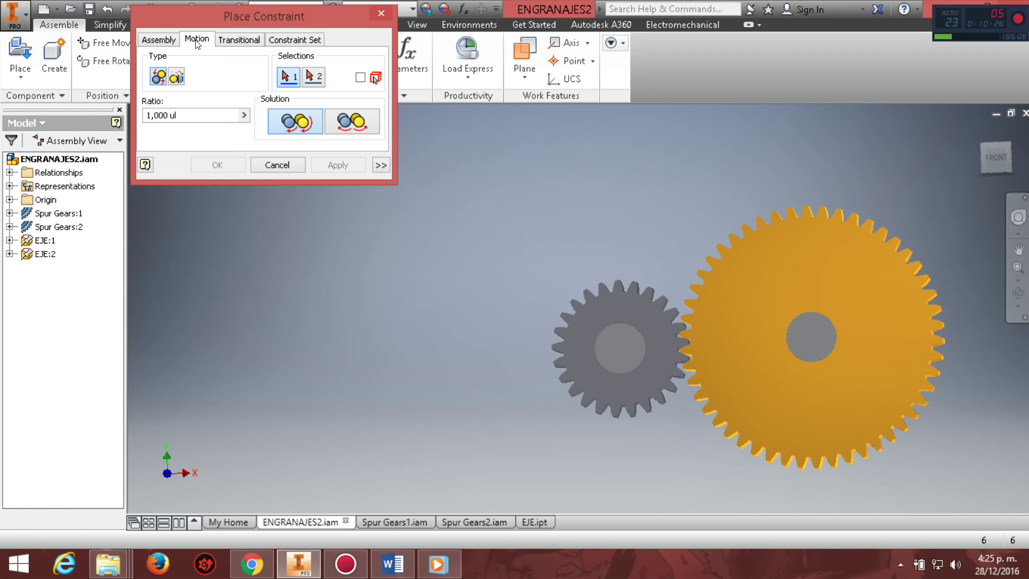
left_click(355, 118)
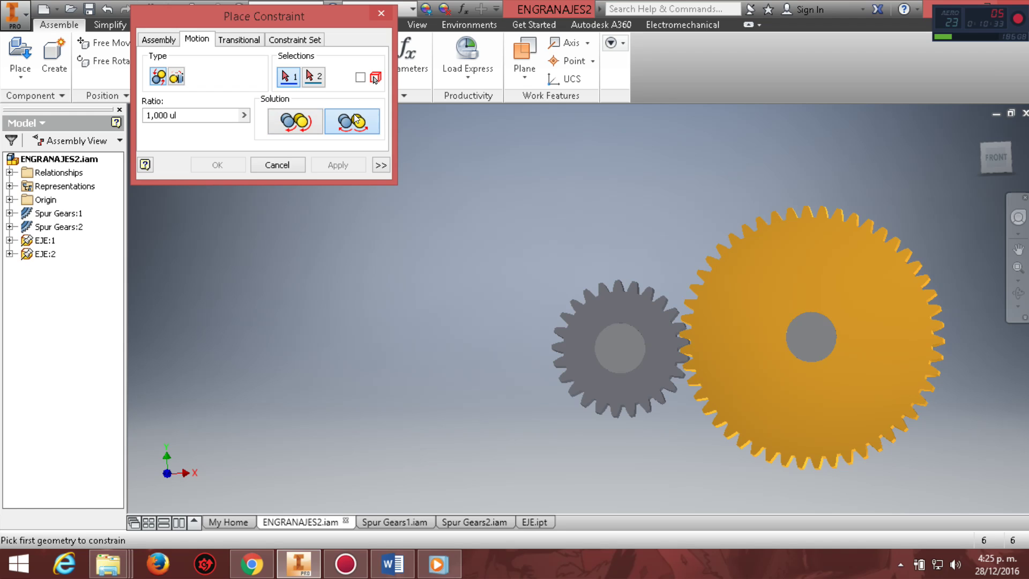
left_click(191, 114)
key("BackSpace")
key("BackSpace")
key("BackSpace")
type("0")
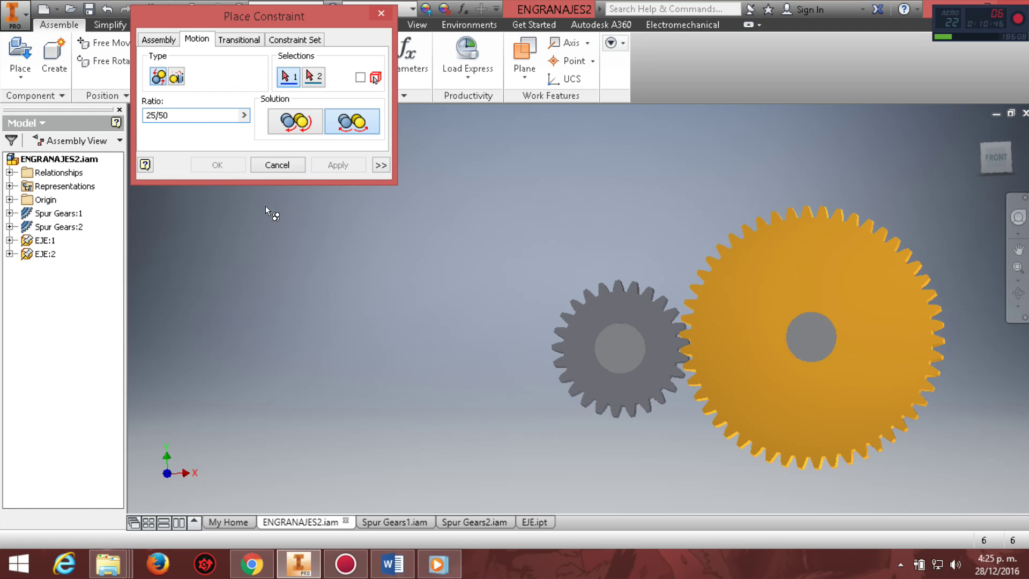
left_click(392, 563)
scroll(415, 386, "down", 5)
scroll(418, 387, "down", 5)
scroll(626, 482, "down", 1)
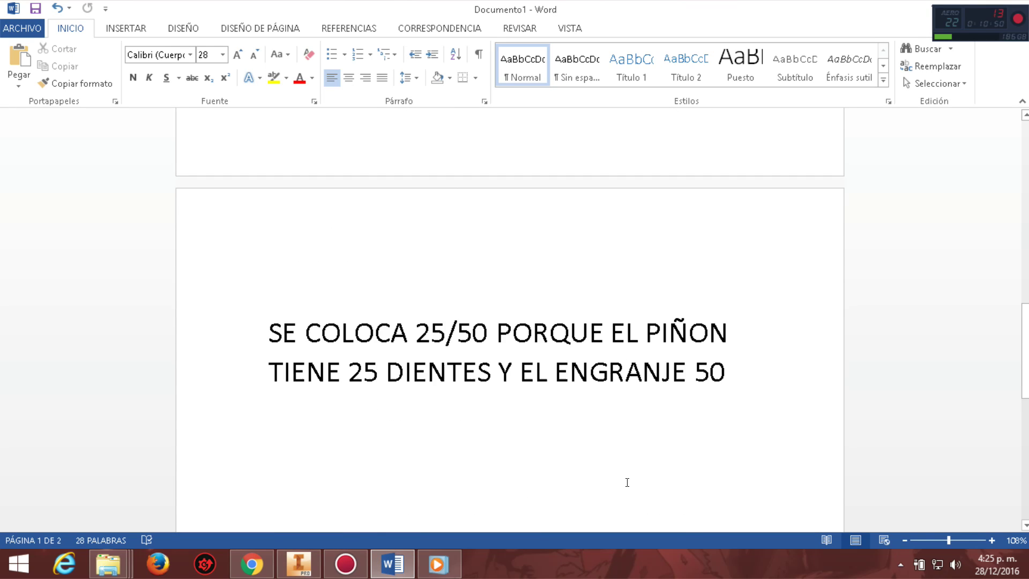
scroll(627, 482, "down", 1)
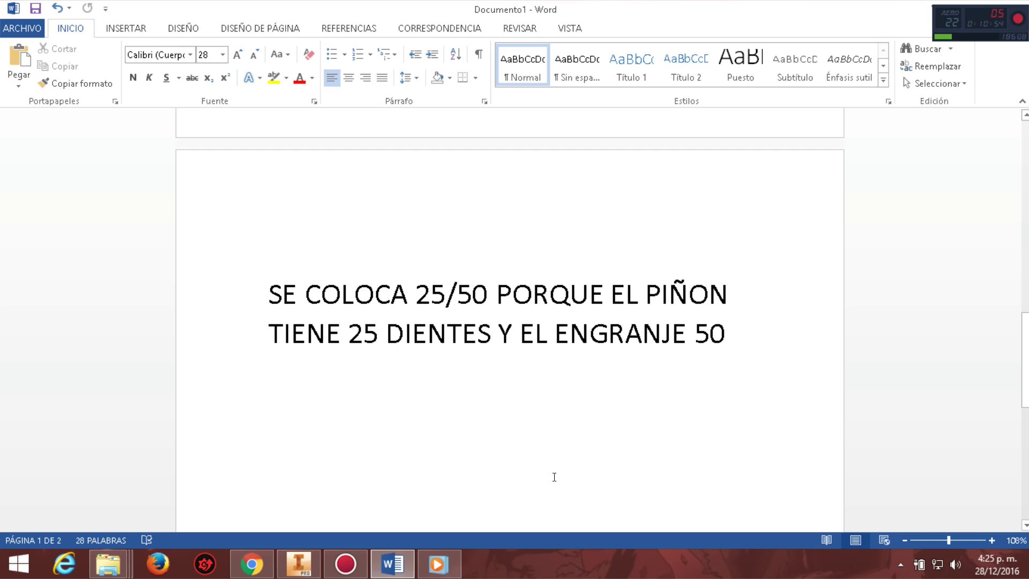
left_click(299, 563)
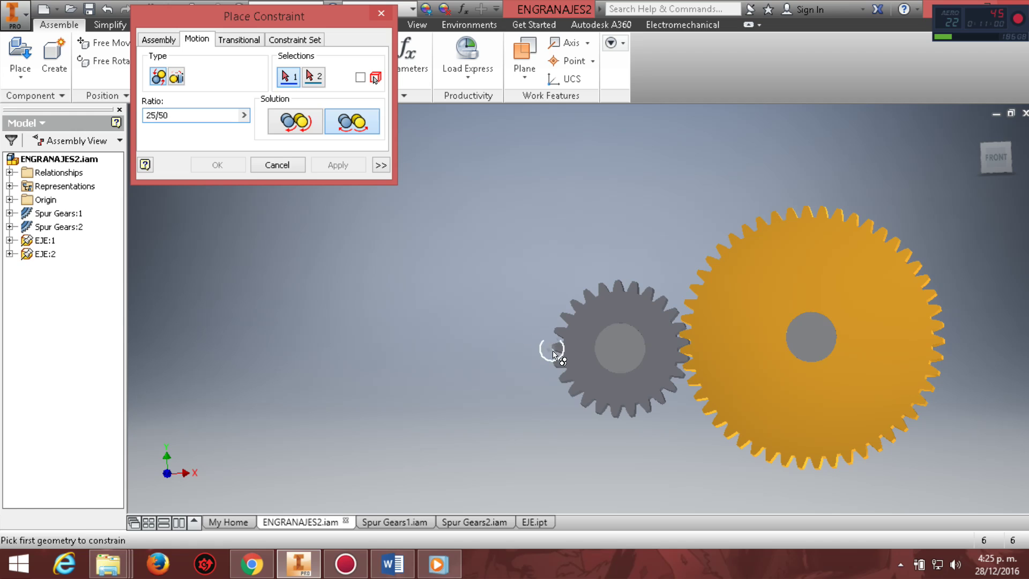
Step: Apply the 25/50 rotation constraint between the small grey and large orange gears
left_click(586, 323)
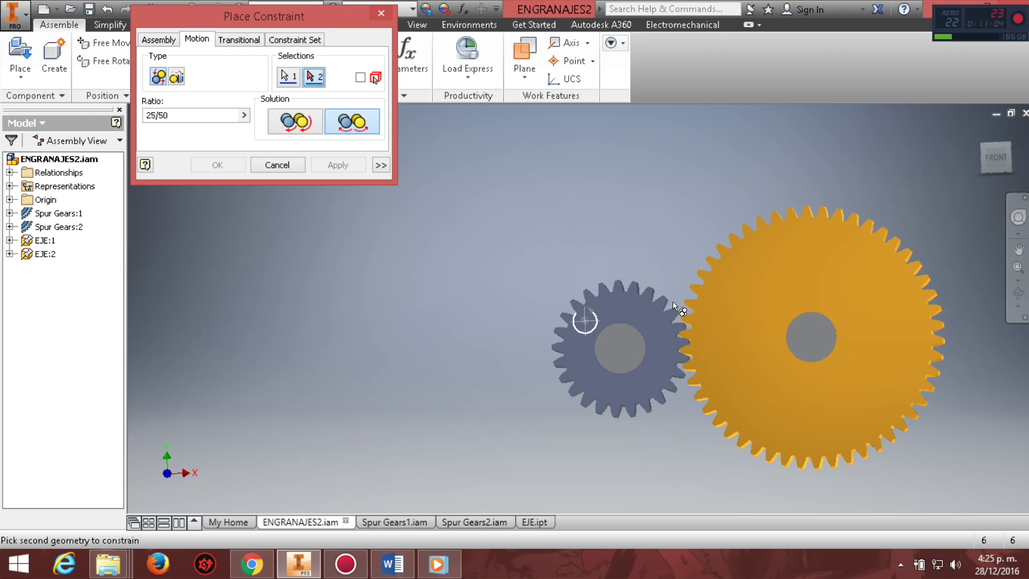
left_click(760, 271)
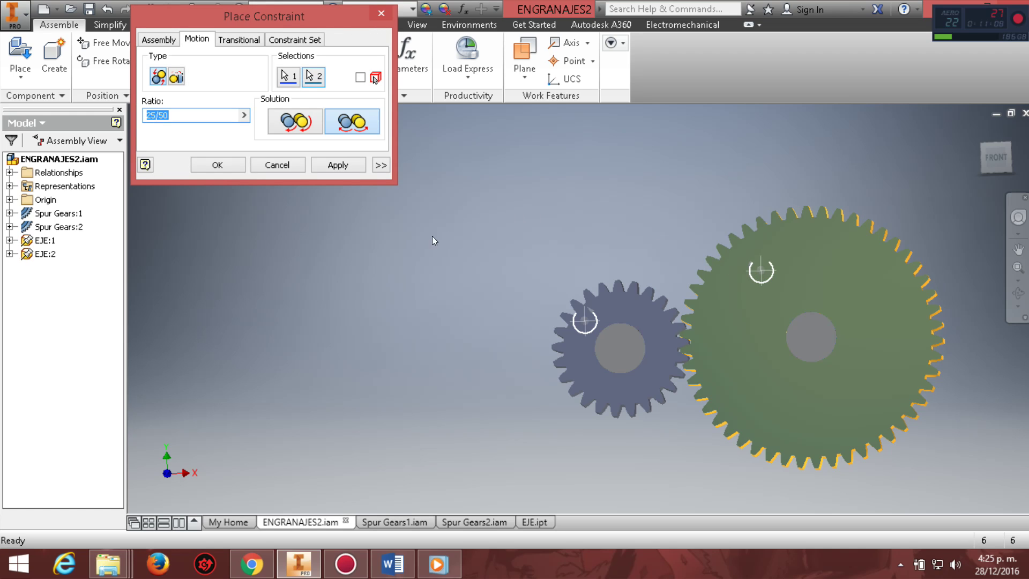
left_click(331, 165)
left_click(282, 166)
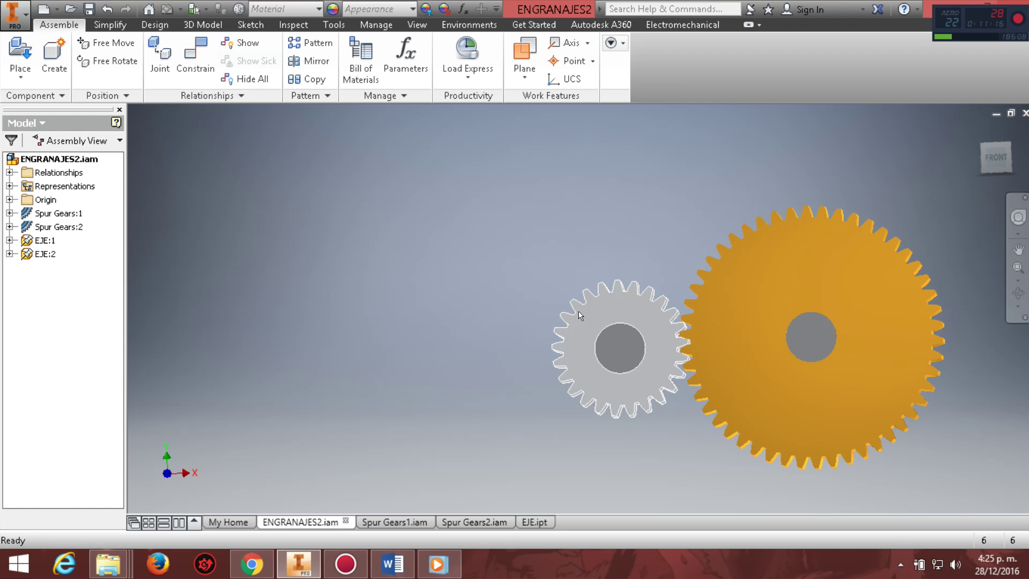
Step: Drag the small gear around to confirm both gears rotate together
mouse_move(590, 312)
left_mouse_down()
mouse_move(675, 363)
mouse_move(640, 389)
left_mouse_up()
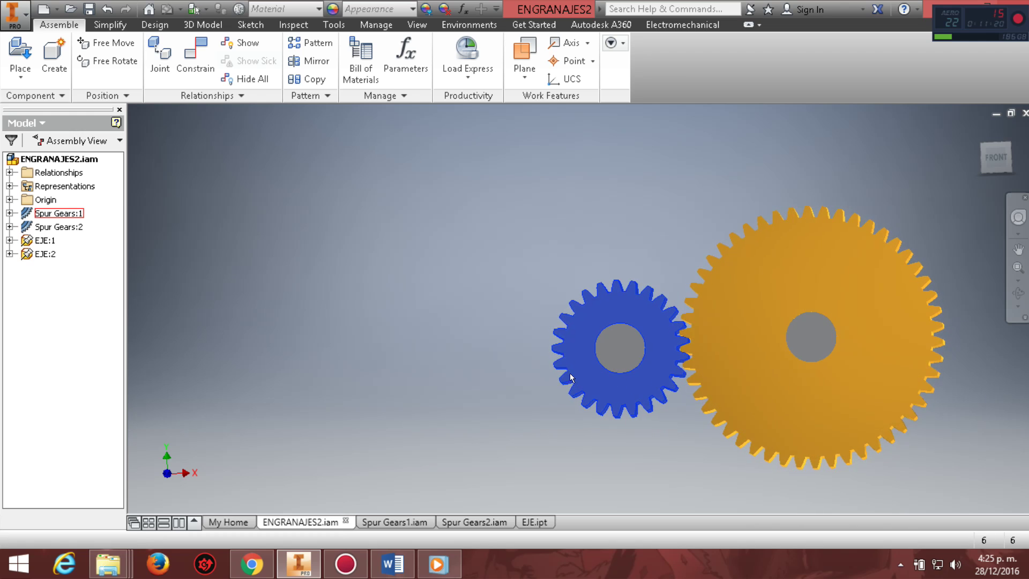
mouse_move(641, 389)
left_mouse_down()
mouse_move(699, 317)
mouse_move(756, 439)
mouse_move(631, 309)
mouse_move(560, 378)
mouse_move(551, 369)
left_mouse_up()
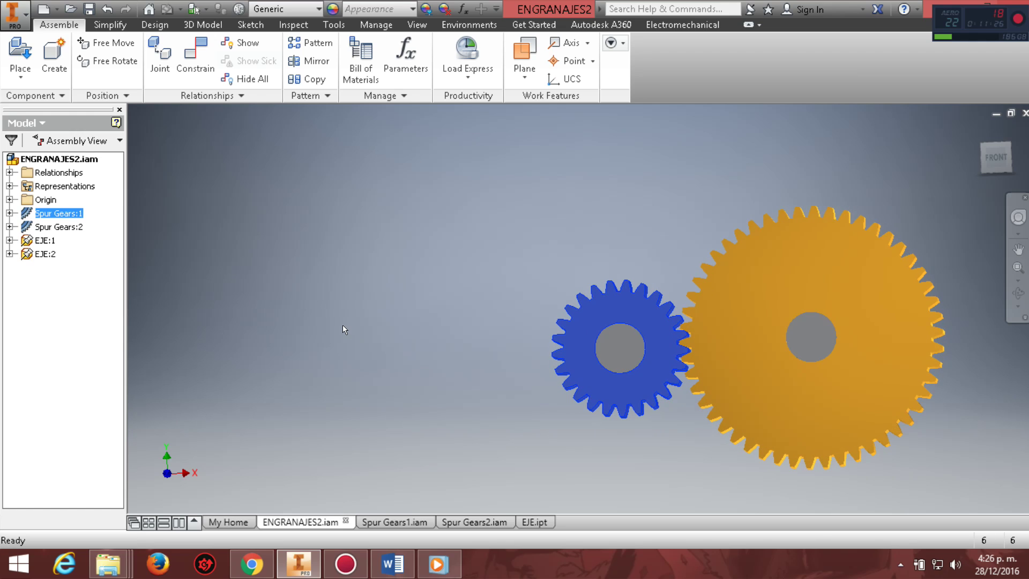
left_click(343, 325)
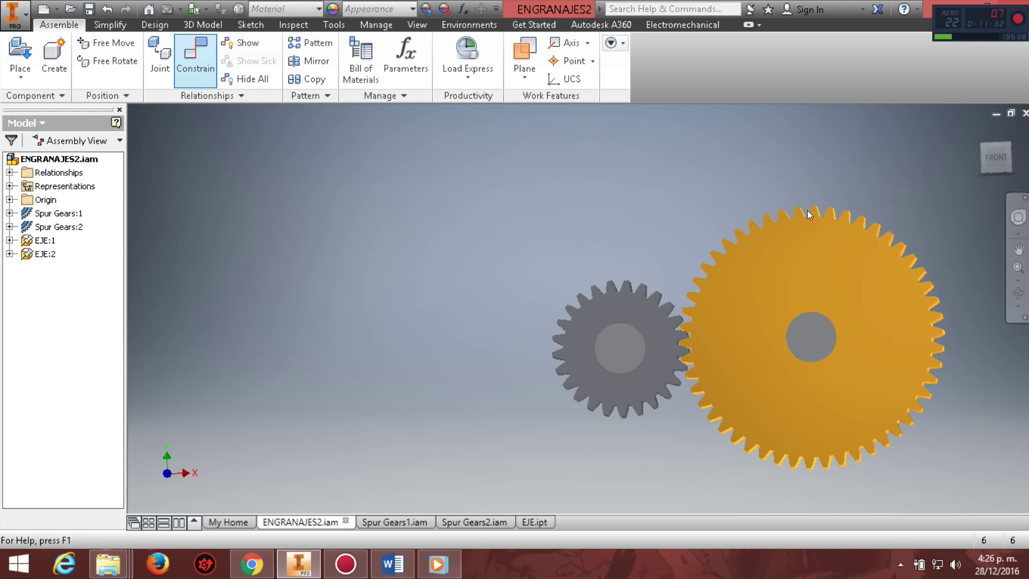
Step: Orbit to a 3D view and turn the large gear to check both gears rotate
left_click(1017, 292)
left_click_drag(664, 356, 694, 368)
key("Escape")
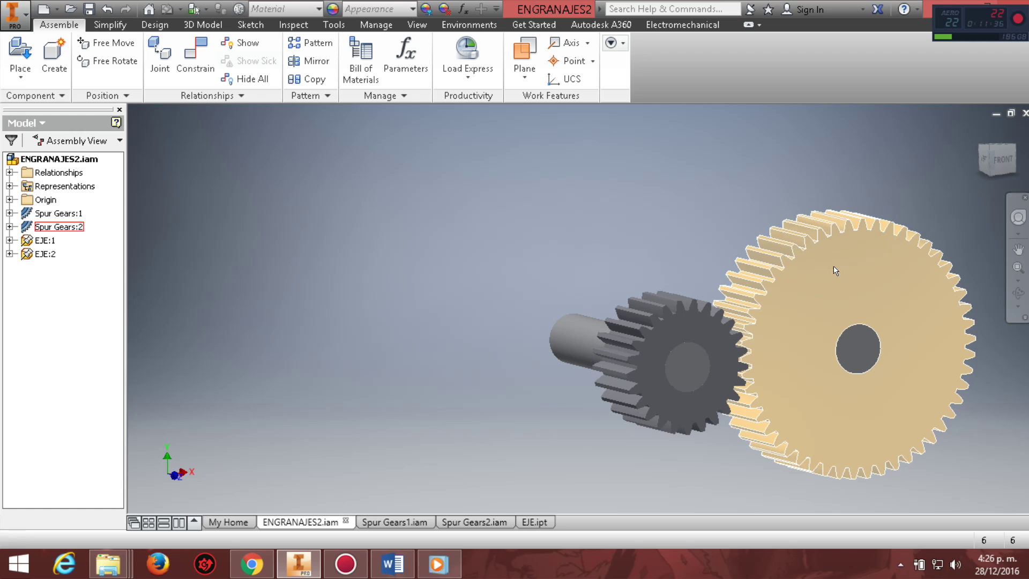
left_click(921, 321)
mouse_move(921, 321)
left_mouse_down()
mouse_move(730, 356)
mouse_move(770, 355)
mouse_move(529, 188)
left_mouse_up()
left_click(532, 174)
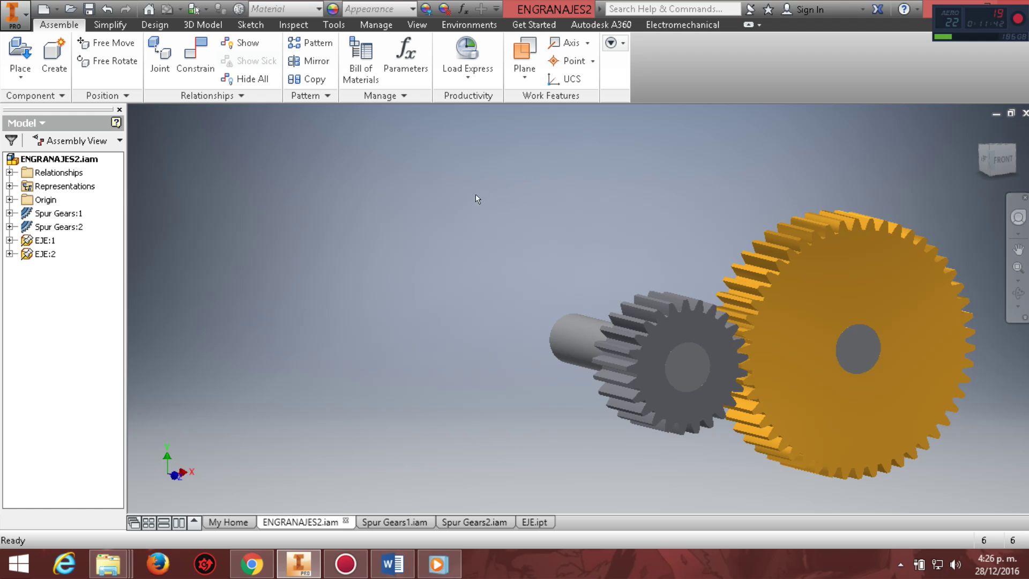
Step: Add a 0 deg directed Angle constraint between the assembly XZ Plane and Spur Gears:2 XZ Plane
left_click(203, 70)
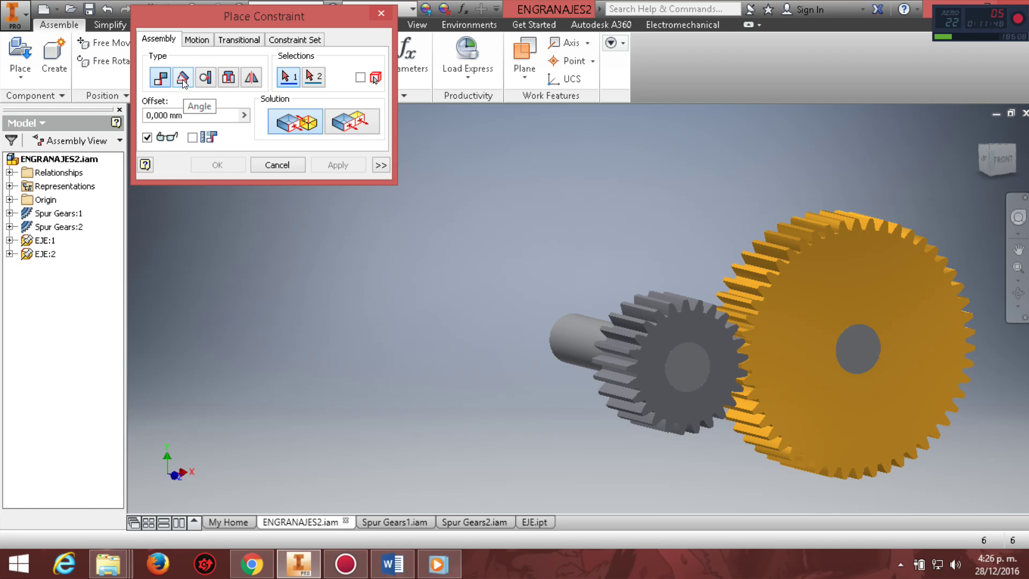
left_click(183, 79)
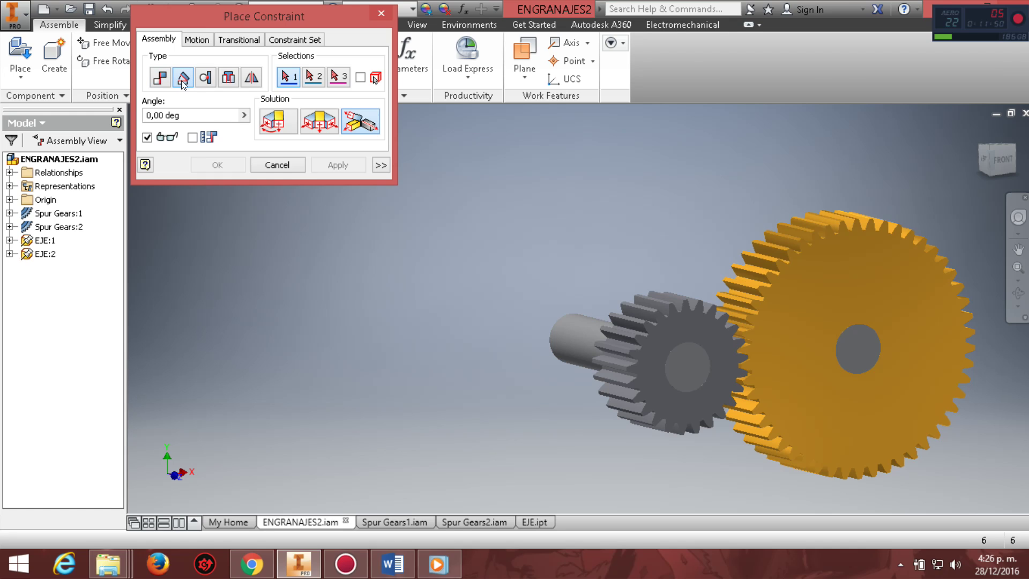
left_click(277, 124)
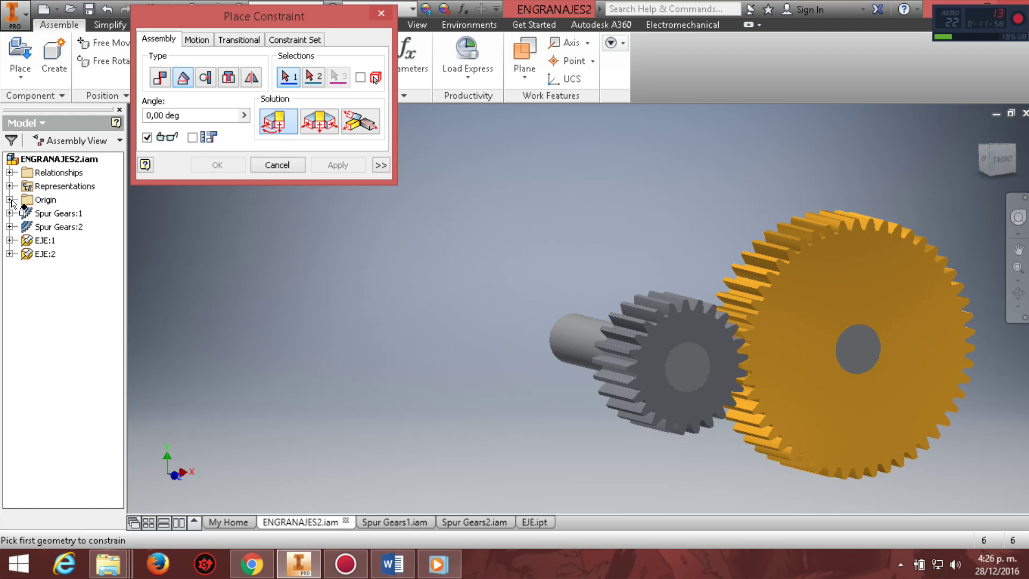
left_click(10, 200)
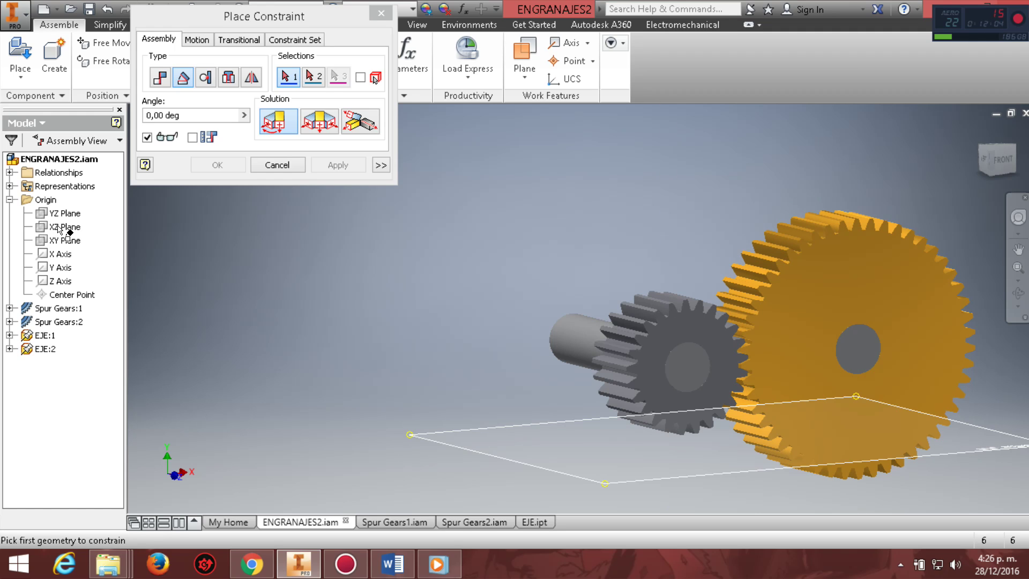
left_click(58, 228)
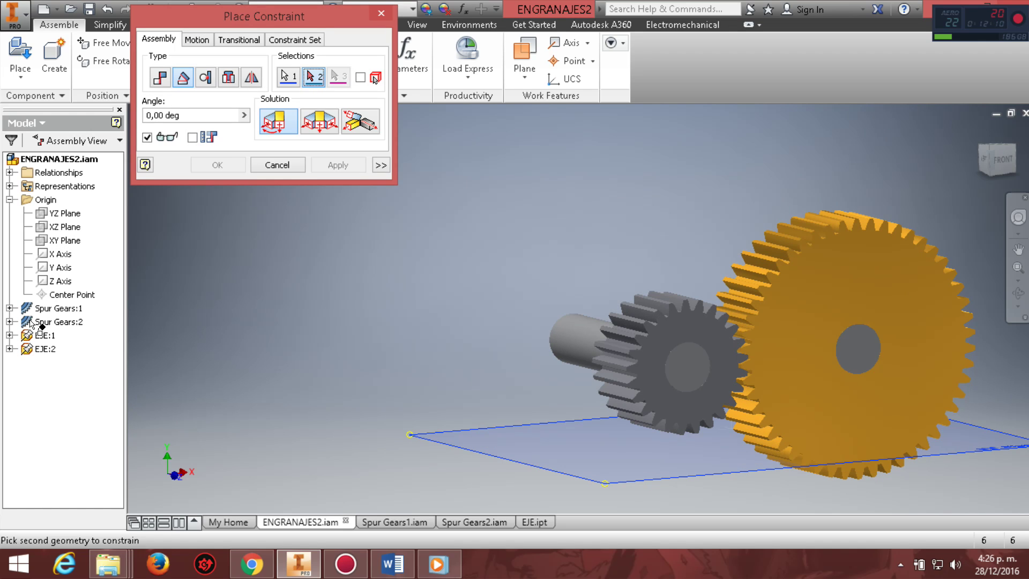
left_click(9, 322)
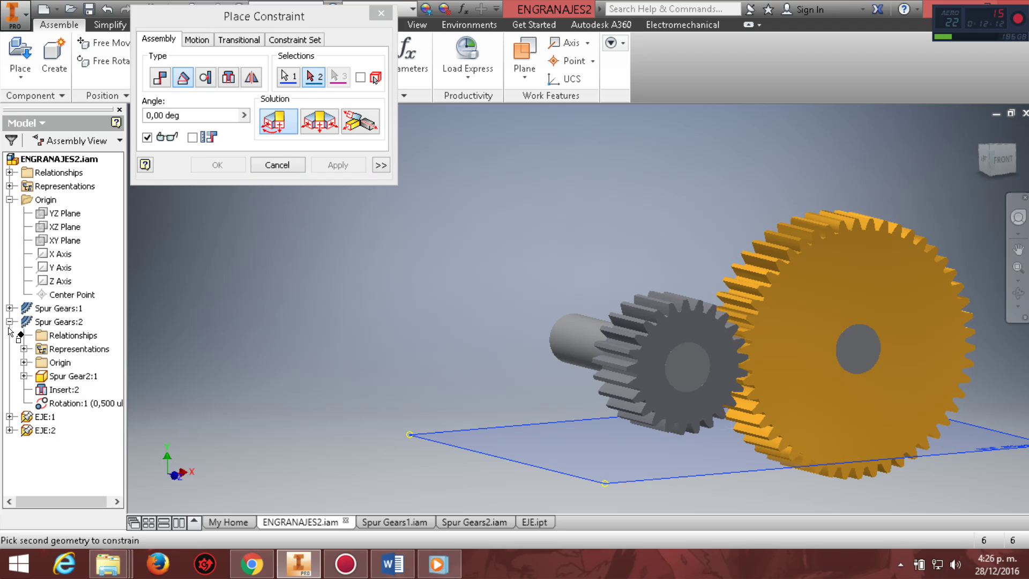
left_click(24, 363)
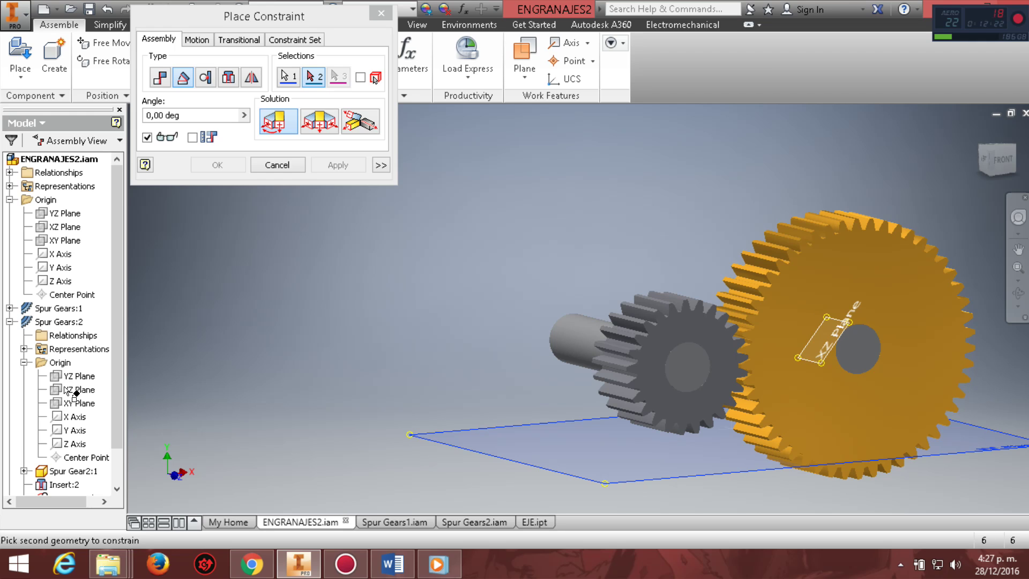
left_click(66, 390)
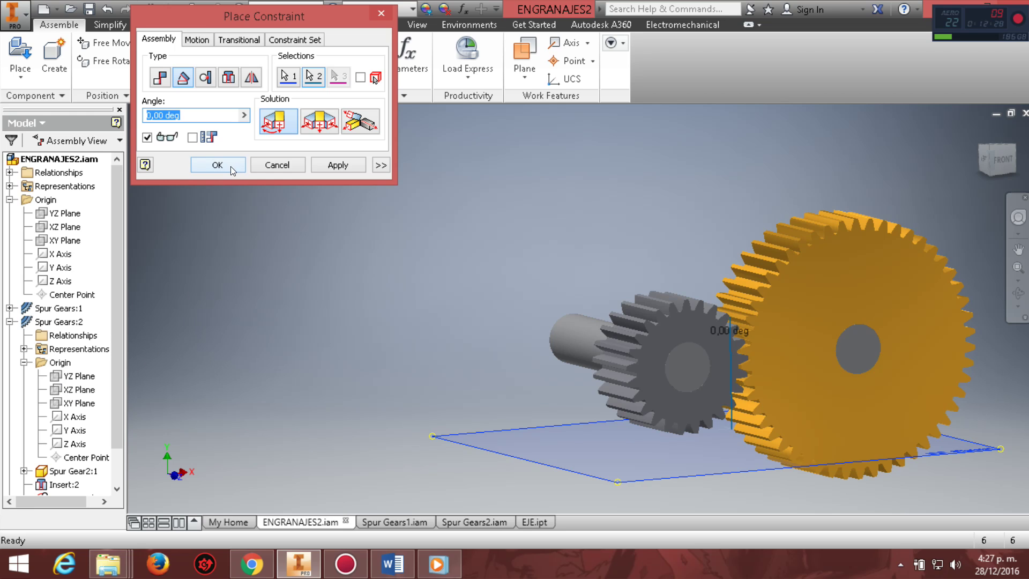
left_click(333, 166)
left_click(278, 167)
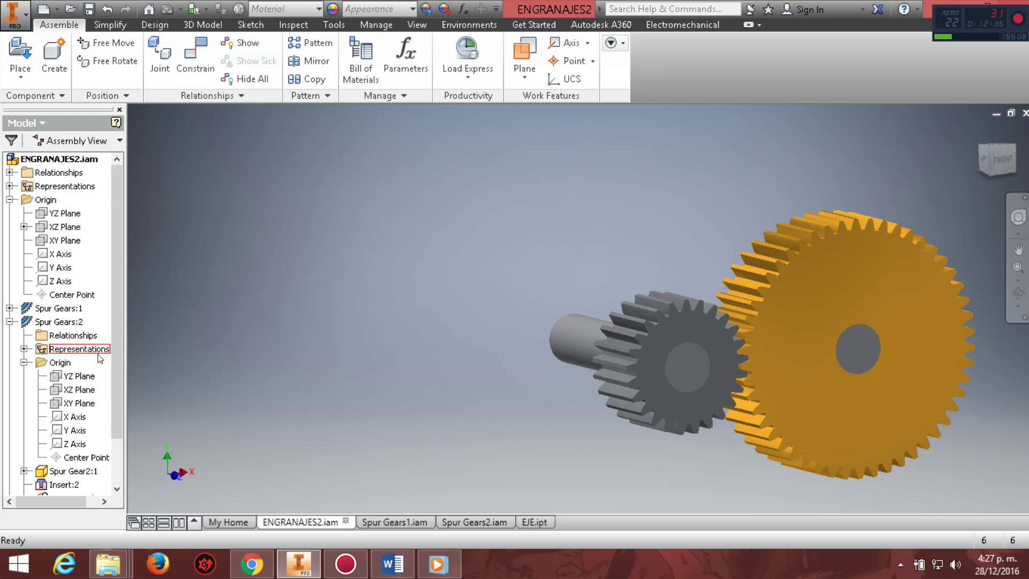
Step: Set up driving Angle:1 with an end value of 10000000 deg
scroll(99, 356, "down", 2)
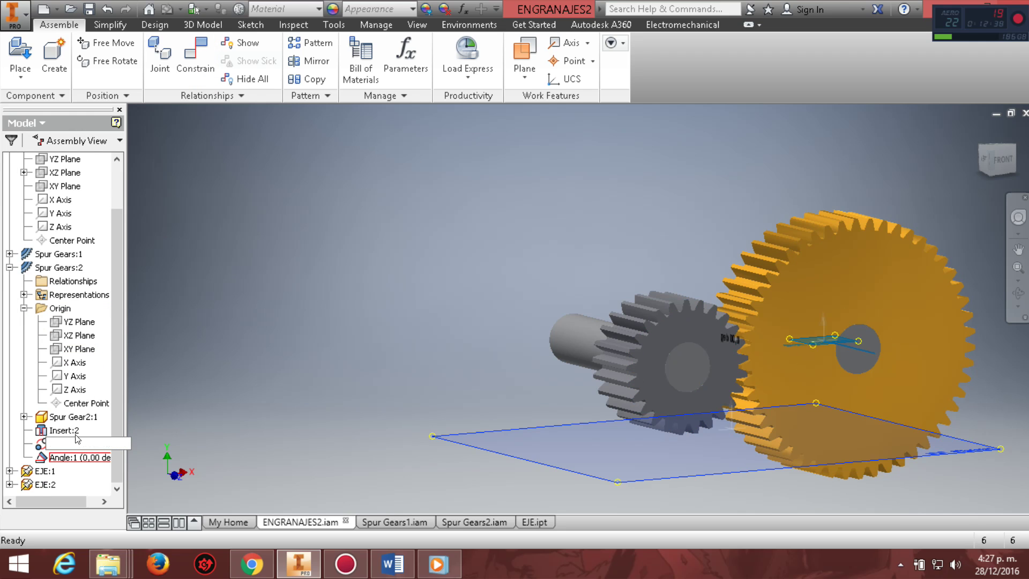
left_click(58, 456)
right_click(58, 455)
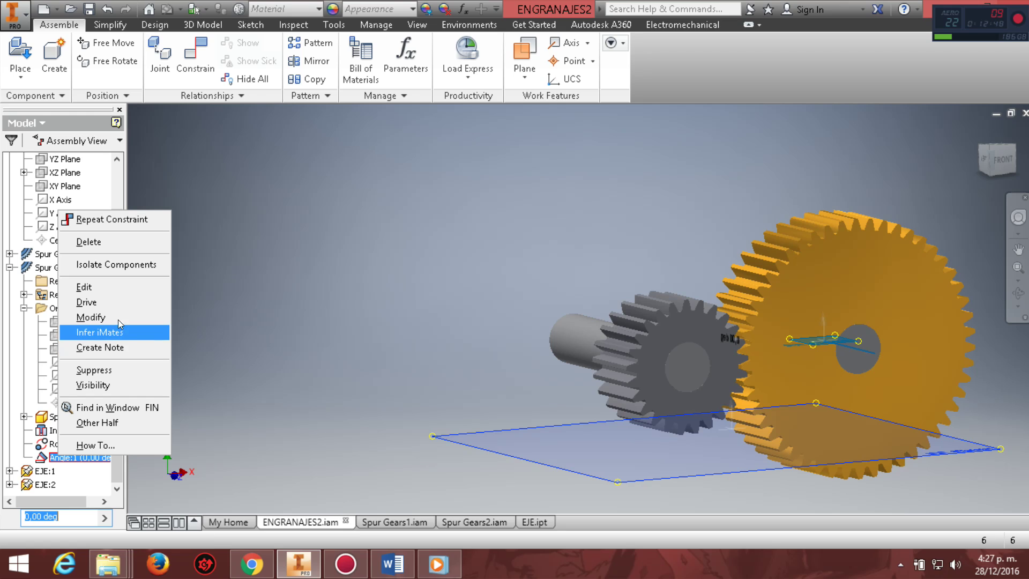
left_click(138, 302)
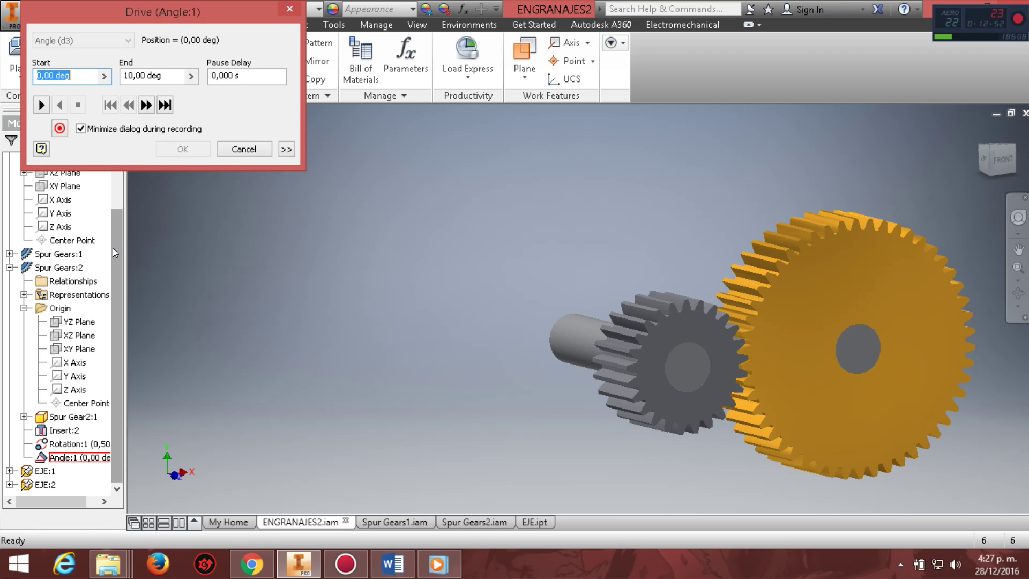
mouse_move(133, 75)
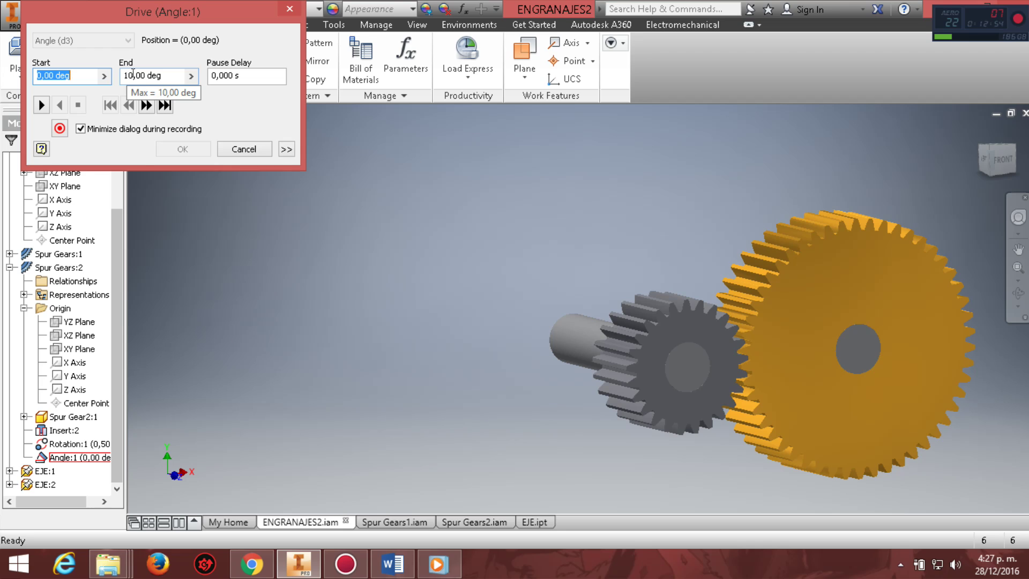
left_click(128, 74)
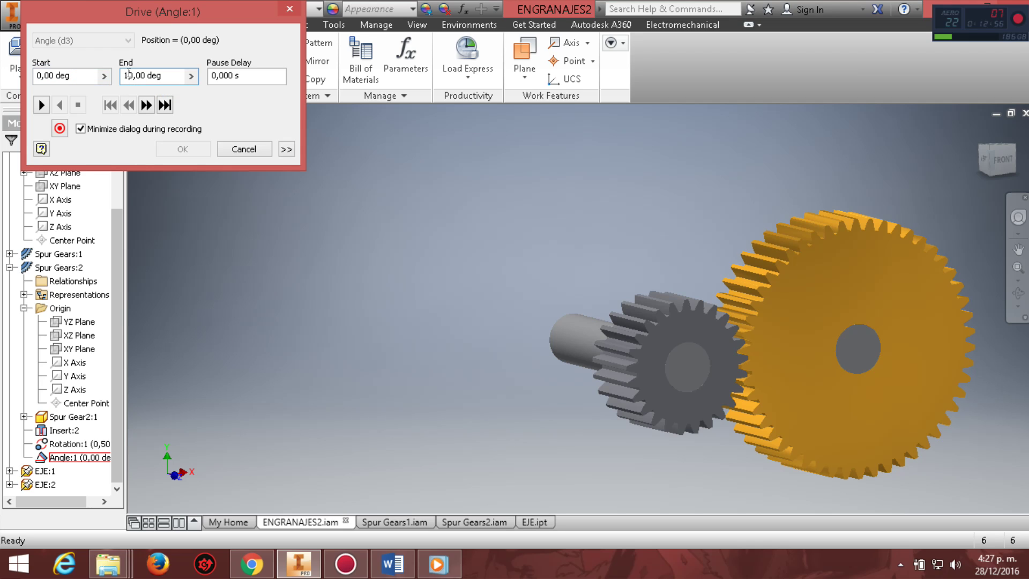
type("00")
type("0000")
Step: Play the gear rotation animation, watch it from the Front view, then close the drive
left_click(42, 105)
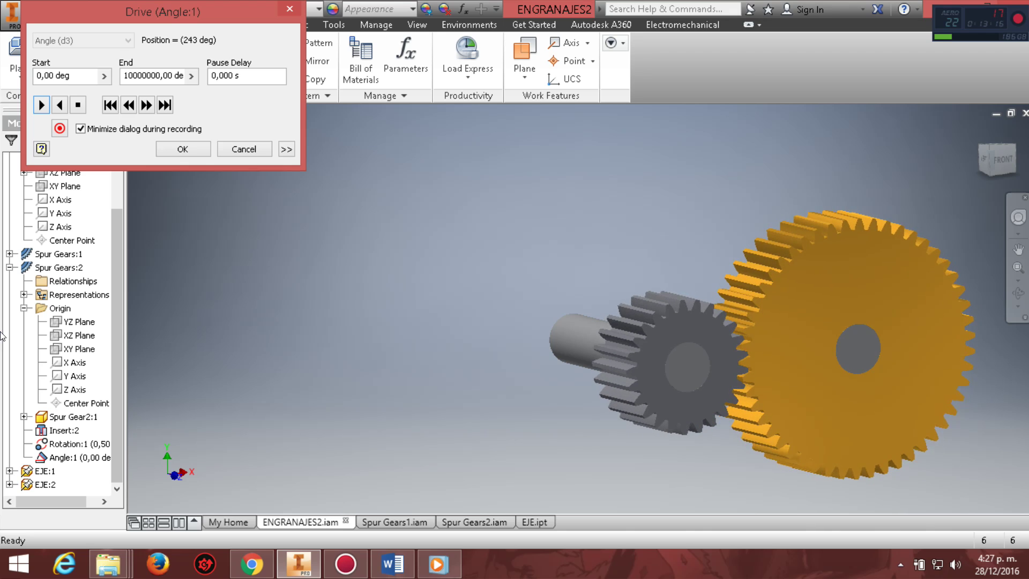
left_click(1010, 163)
scroll(561, 268, "down", 2)
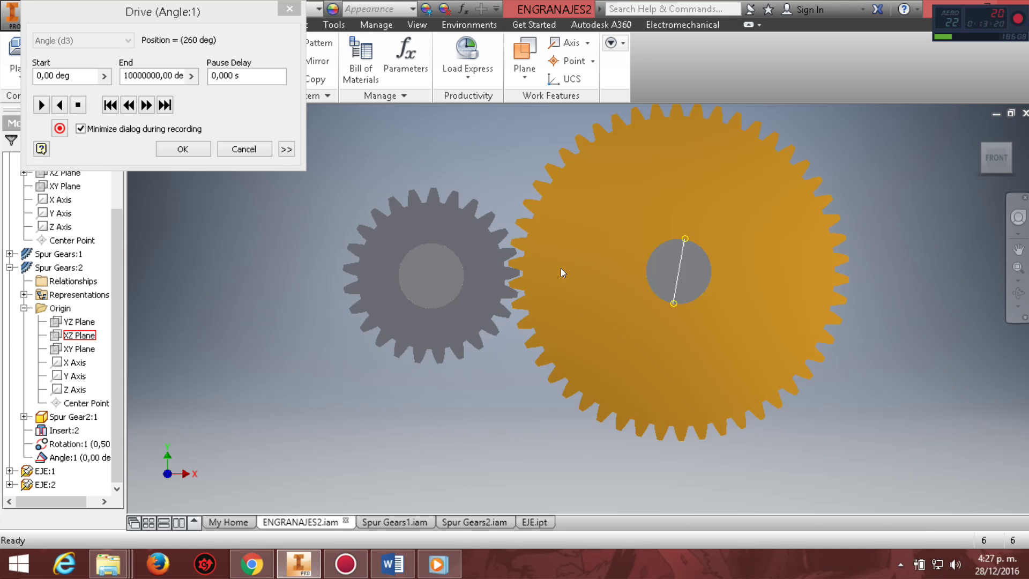
scroll(556, 269, "down", 2)
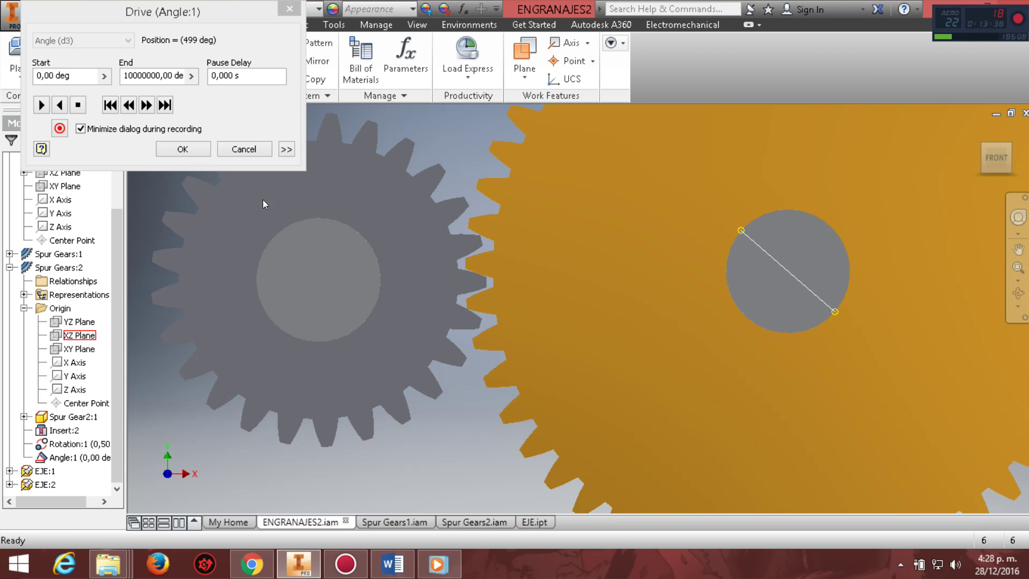
left_click(188, 147)
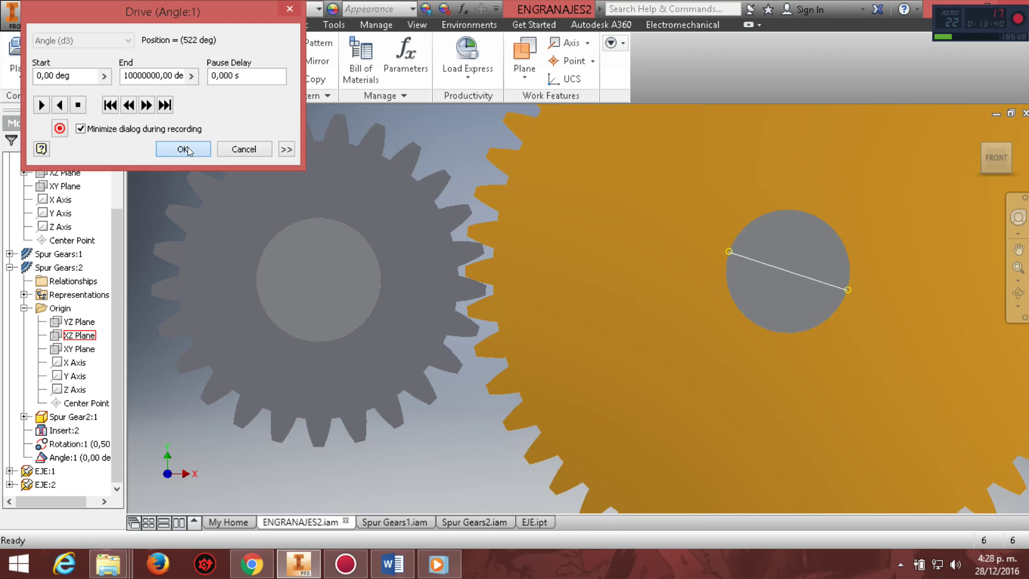